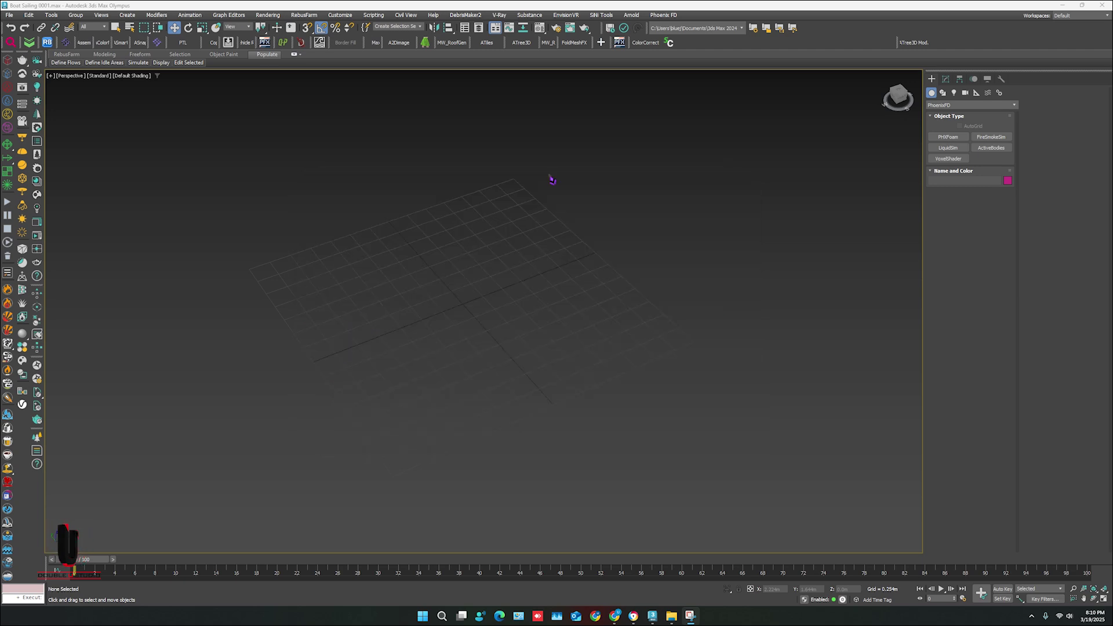
Step: Select the yacht model, examine it in perspective and frame it in the Top view
{"action": "scroll", "coordinate": [549, 193], "scroll_direction": "down", "scroll_amount": 6}
{"action": "middle_click_drag", "start_coordinate": [545, 214], "coordinate": [412, 429]}
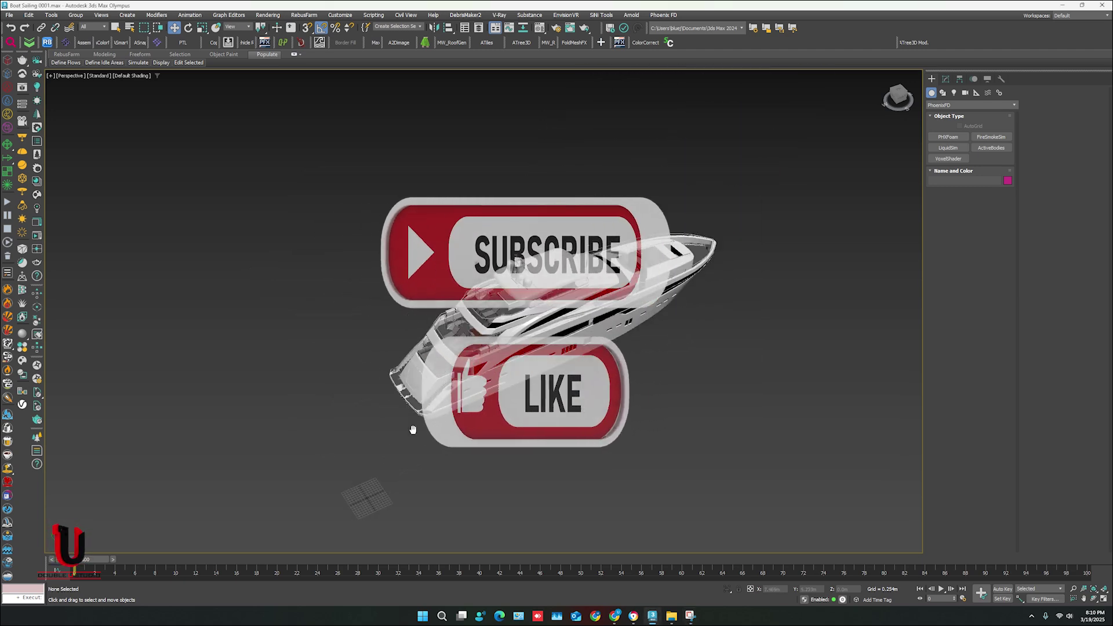
{"action": "scroll", "coordinate": [538, 340], "scroll_direction": "up", "scroll_amount": 4}
{"action": "left_click", "coordinate": [538, 339]}
{"action": "scroll", "coordinate": [539, 347], "scroll_direction": "down", "scroll_amount": 3}
{"action": "middle_click_drag", "start_coordinate": [539, 360], "coordinate": [511, 342], "text": "alt"}
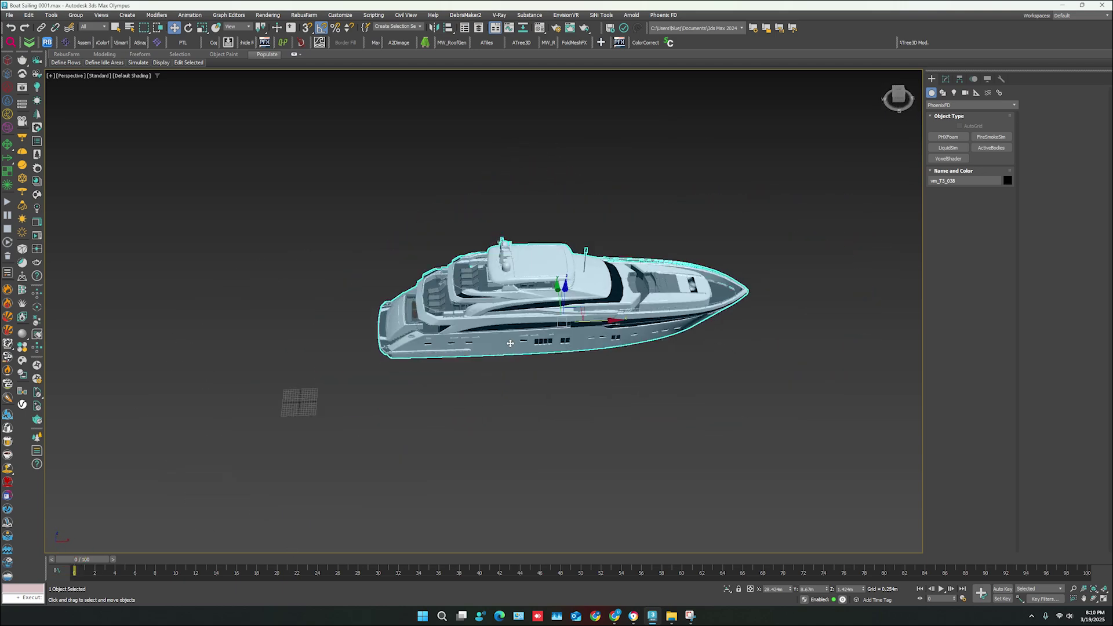
{"action": "key", "text": "t"}
{"action": "scroll", "coordinate": [505, 325], "scroll_direction": "down", "scroll_amount": 10}
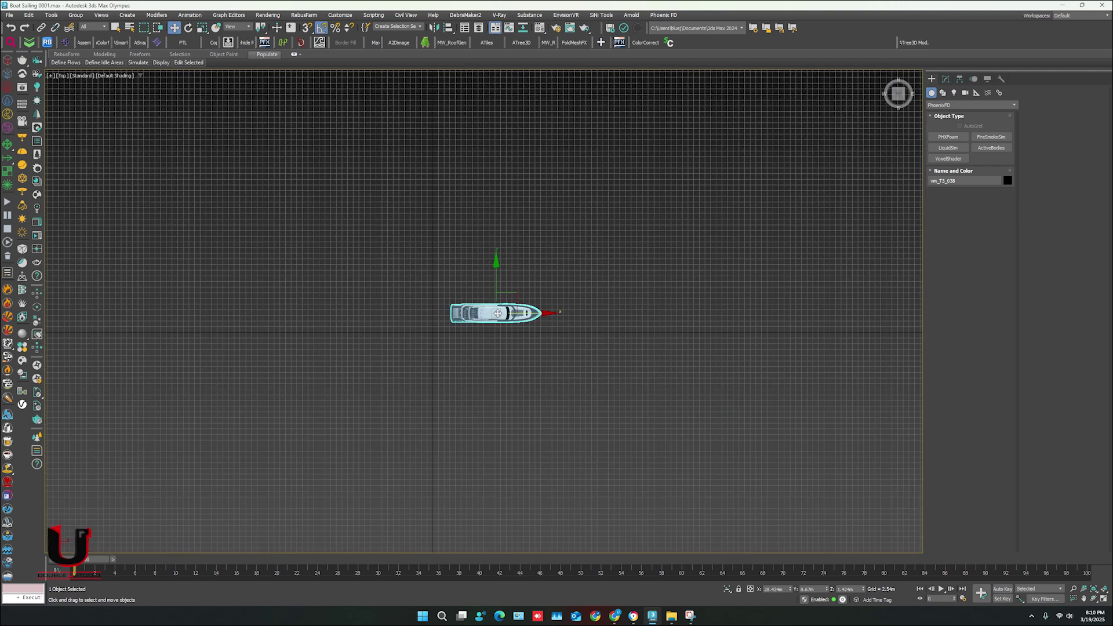
{"action": "scroll", "coordinate": [500, 317], "scroll_direction": "up", "scroll_amount": 2}
{"action": "middle_click_drag", "start_coordinate": [500, 316], "coordinate": [468, 332]}
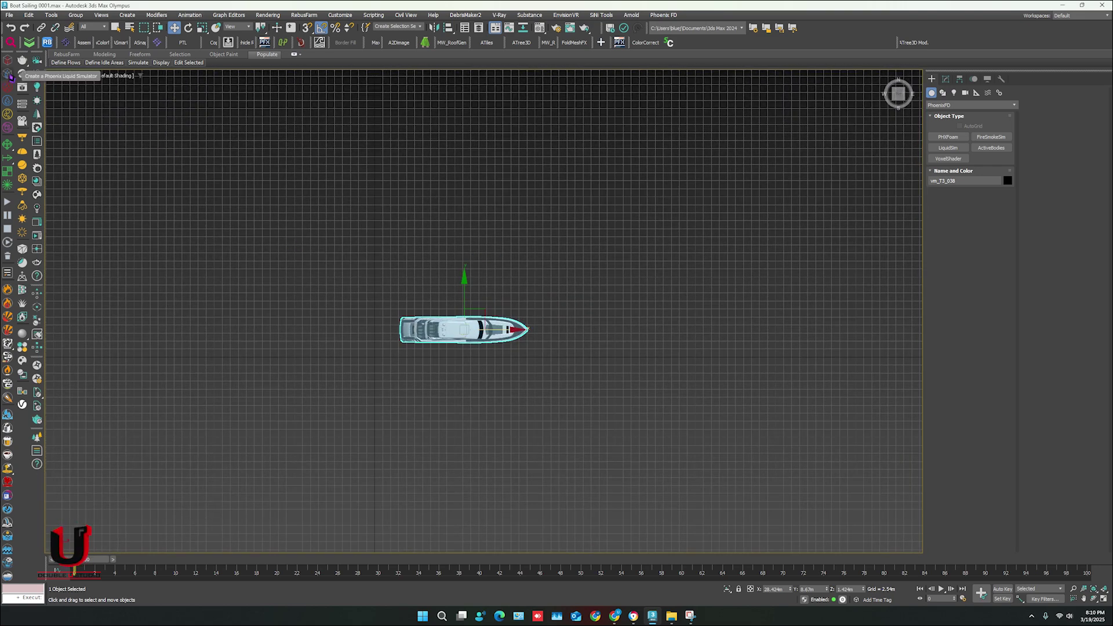
Step: Draw a Phoenix LiquidSim grid around the yacht, about 157 m long, 64 m wide and 6.8 m high
{"action": "left_click", "coordinate": [8, 75]}
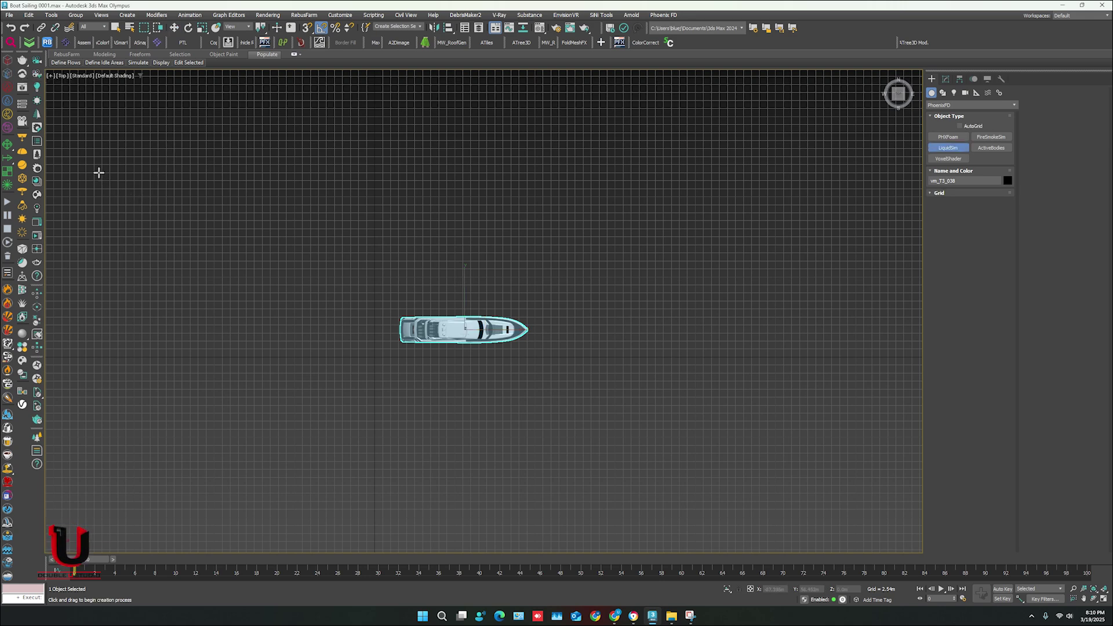
{"action": "left_click_drag", "start_coordinate": [155, 229], "coordinate": [624, 435]}
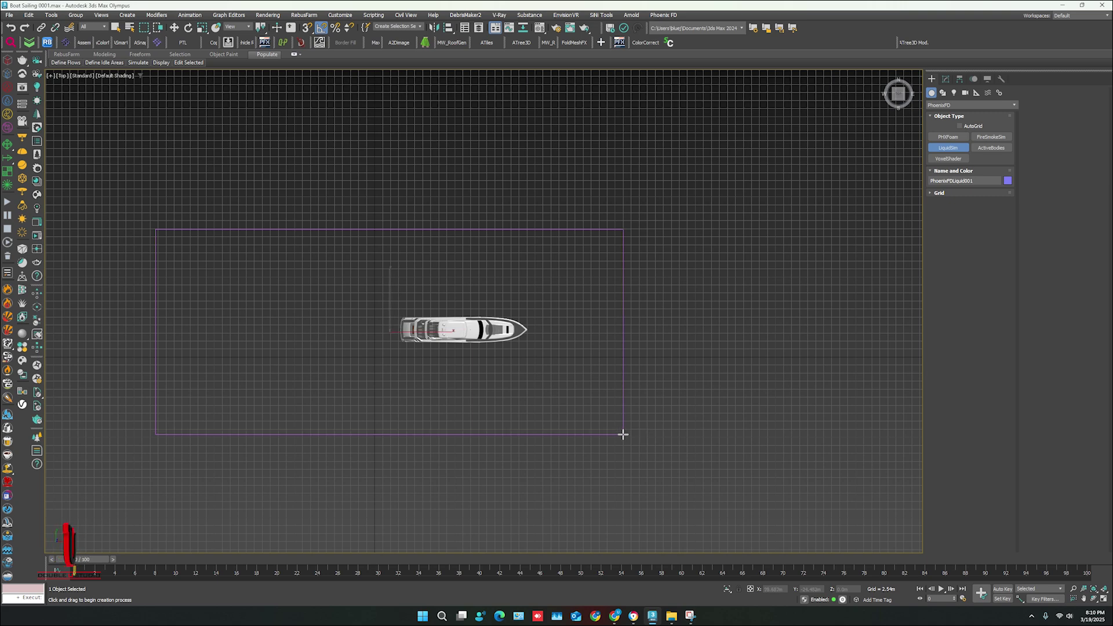
{"action": "left_click_drag", "start_coordinate": [624, 434], "coordinate": [652, 432]}
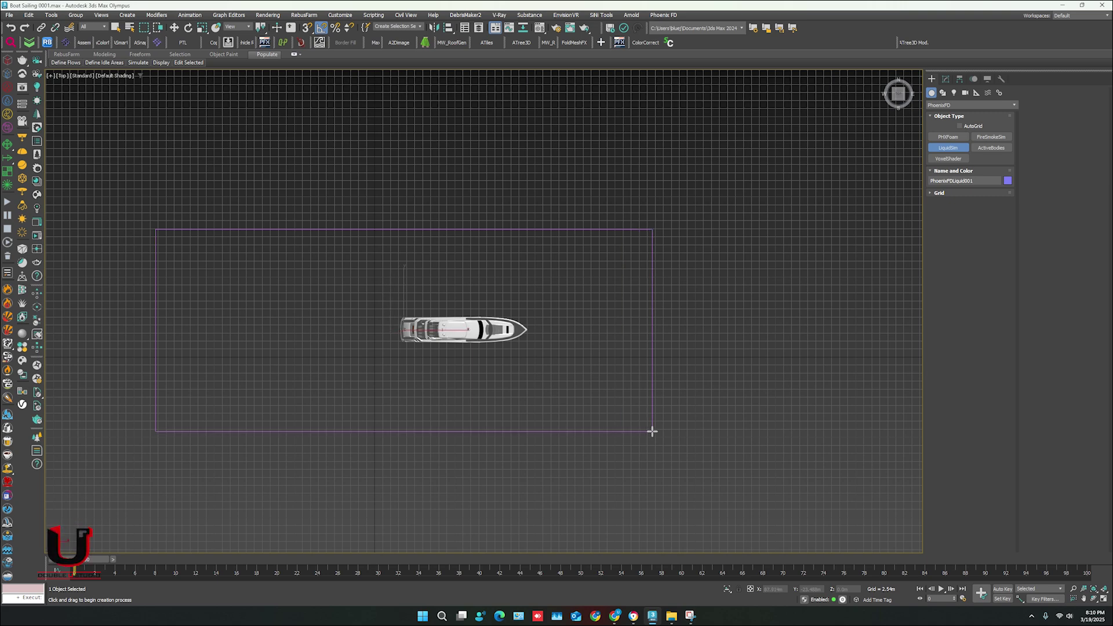
{"action": "left_click", "coordinate": [626, 410]}
{"action": "right_click", "coordinate": [619, 419]}
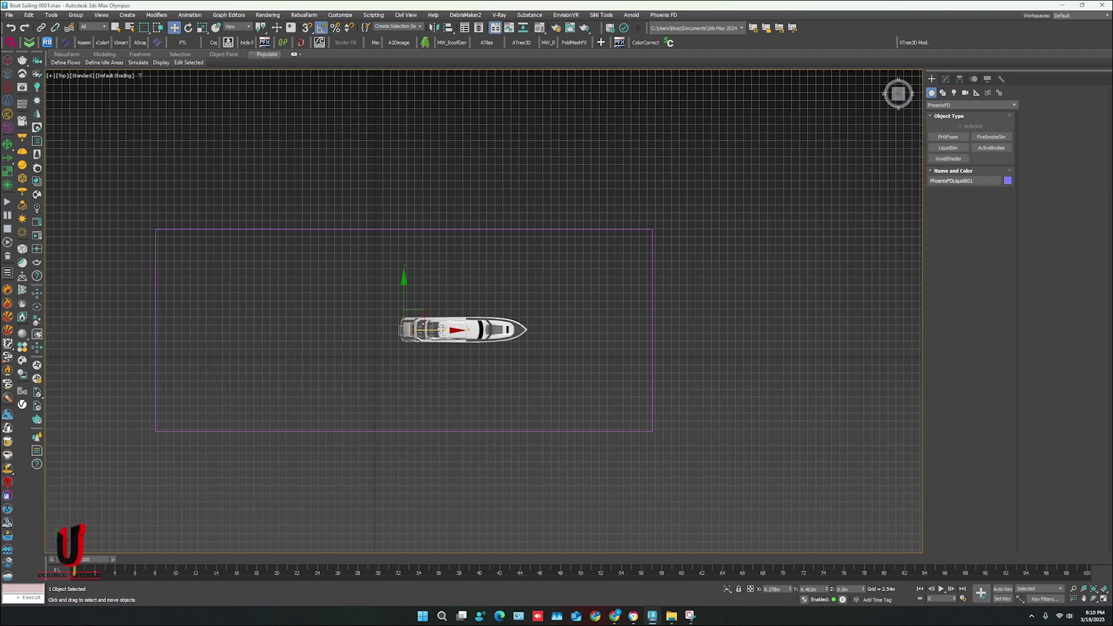
Step: Shift the liquid simulator along X toward the yacht's stern and link it to the yacht as its parent
{"action": "left_click_drag", "start_coordinate": [442, 329], "coordinate": [409, 323]}
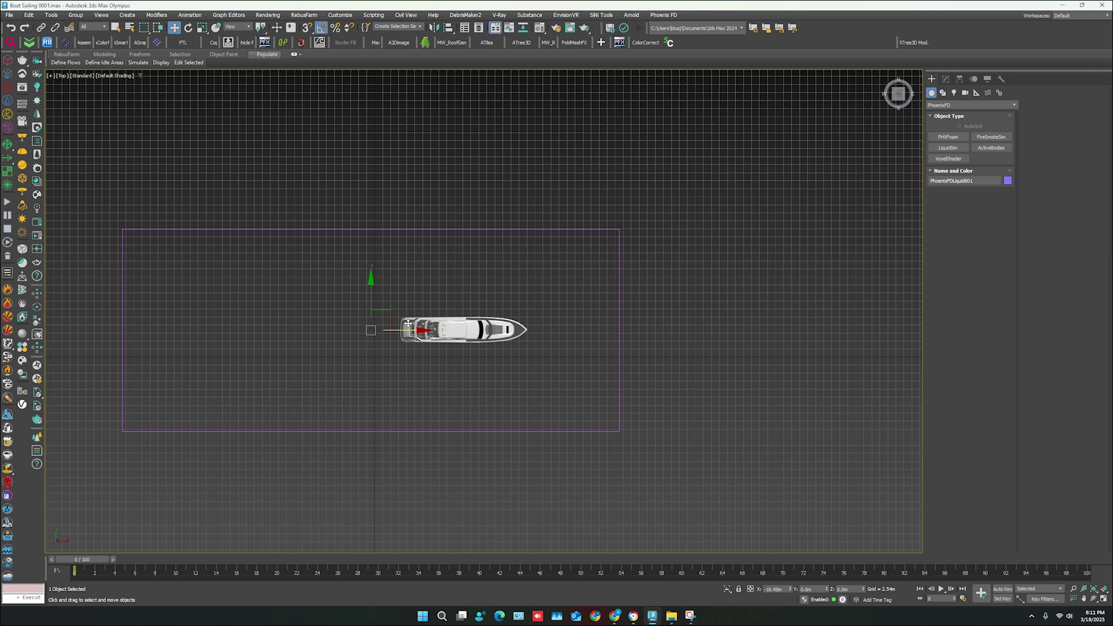
{"action": "left_click", "coordinate": [40, 27]}
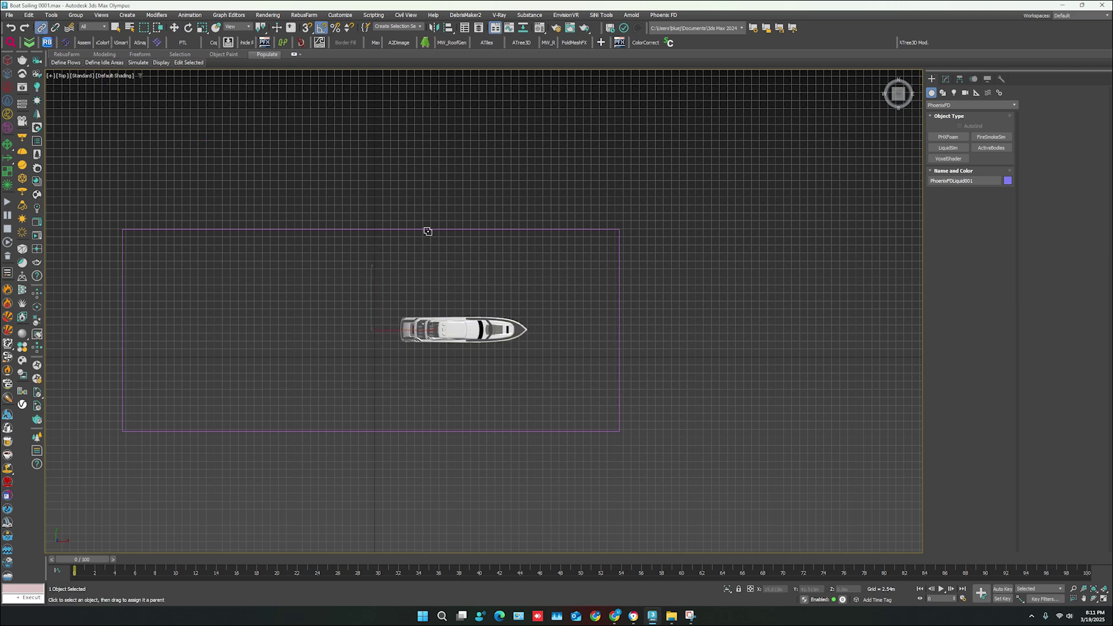
{"action": "left_click_drag", "start_coordinate": [428, 232], "coordinate": [425, 328]}
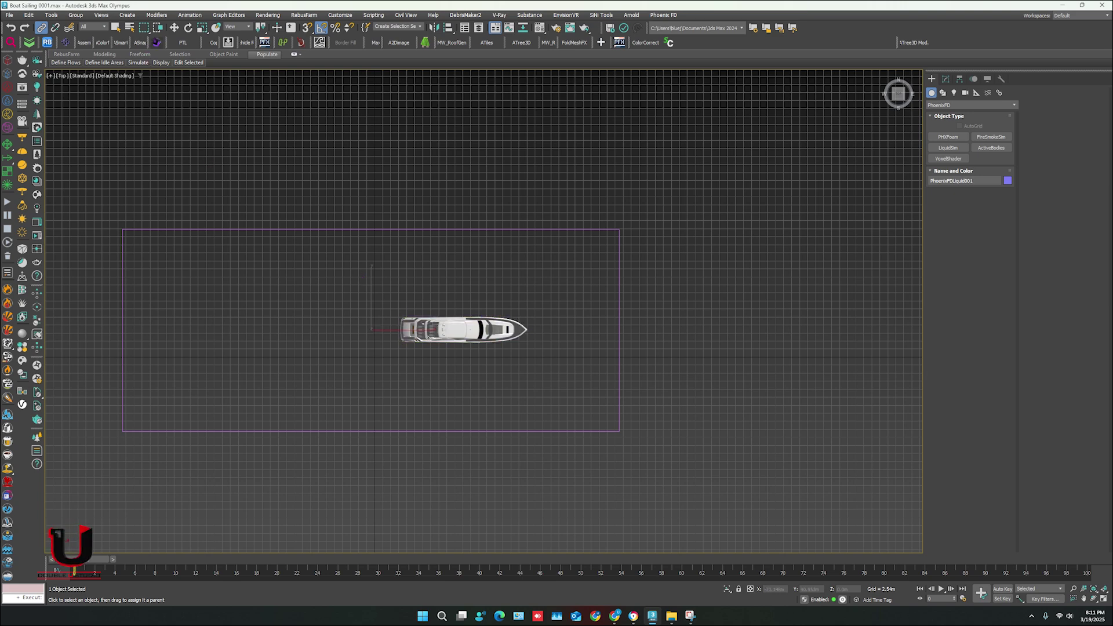
Step: Test the link by moving the yacht forward along X, and undo that move
{"action": "left_click", "coordinate": [173, 27]}
{"action": "left_click", "coordinate": [477, 335]}
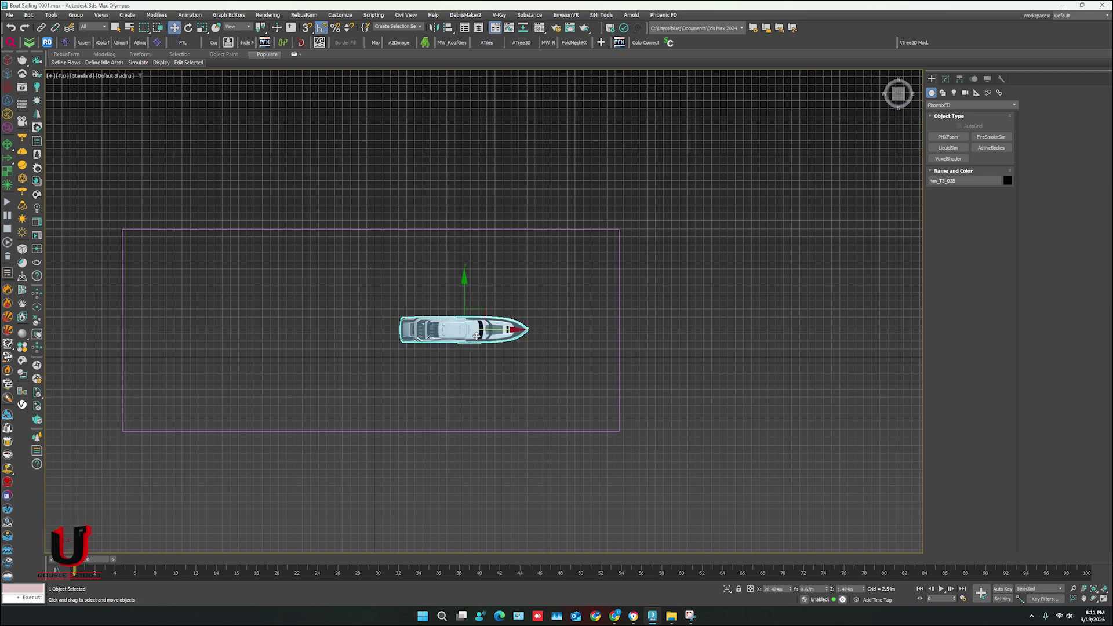
{"action": "left_click_drag", "start_coordinate": [493, 328], "coordinate": [585, 328]}
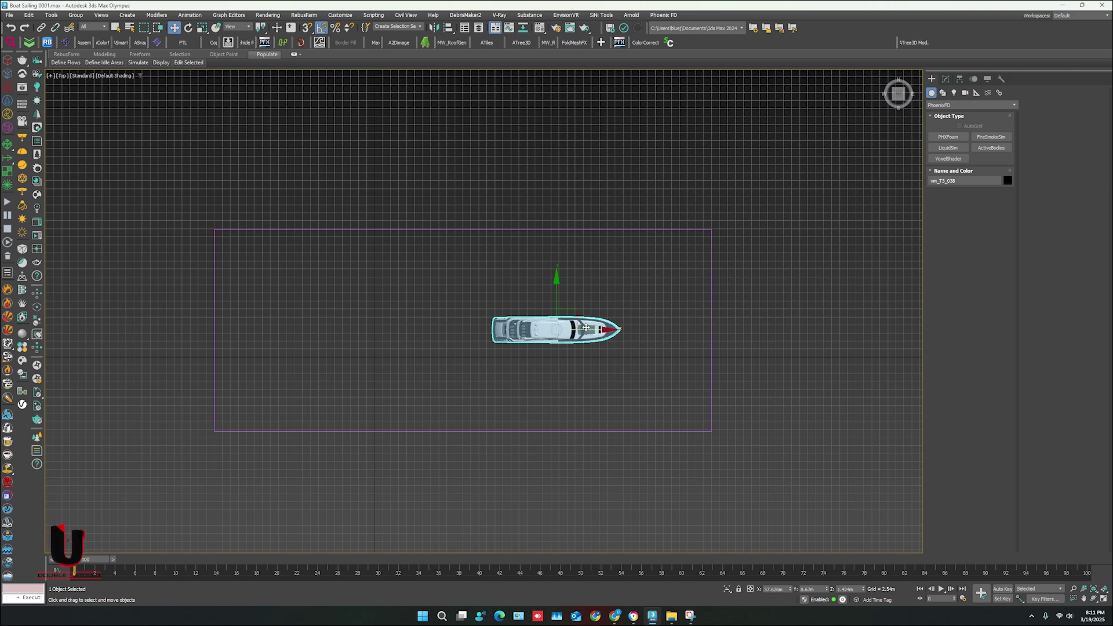
{"action": "key", "text": "ctrl+z"}
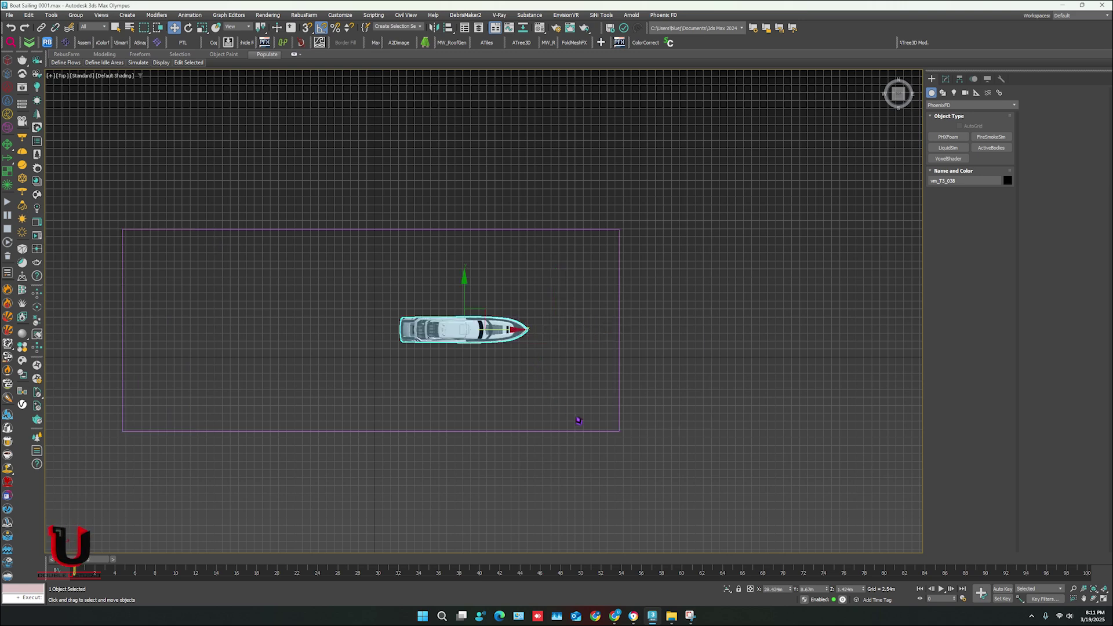
Step: Animate the yacht with Auto Key, moving it about 100 m forward along X at frame 100, and return to frame 0
{"action": "left_click", "coordinate": [1004, 589]}
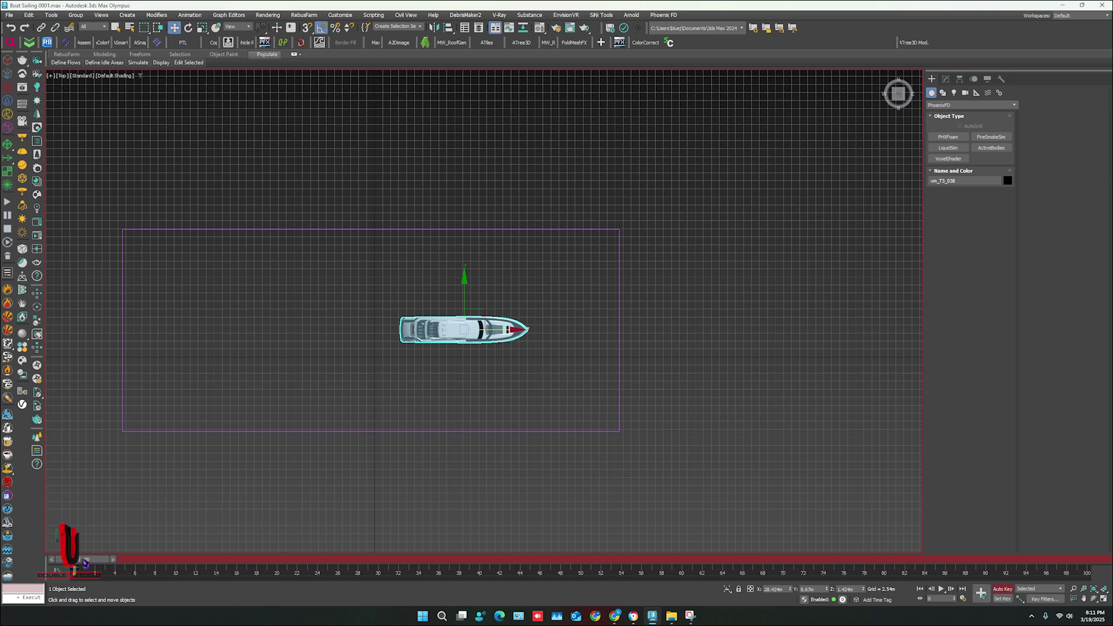
{"action": "left_click_drag", "start_coordinate": [85, 562], "coordinate": [1084, 560]}
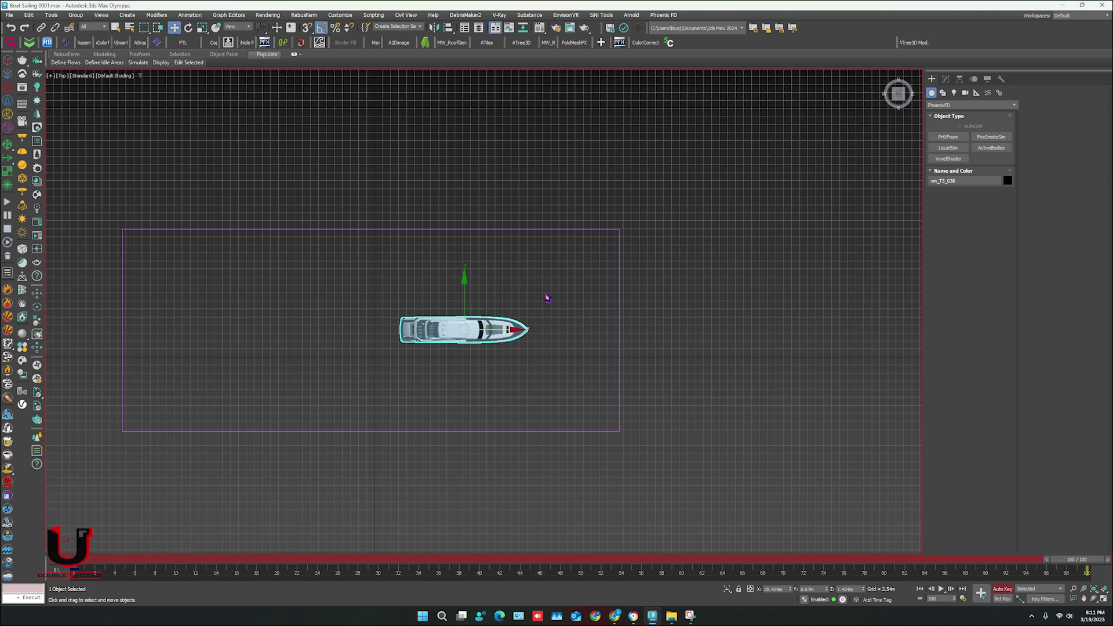
{"action": "scroll", "coordinate": [421, 309], "scroll_direction": "down", "scroll_amount": 3}
{"action": "middle_click_drag", "start_coordinate": [465, 323], "coordinate": [405, 354]}
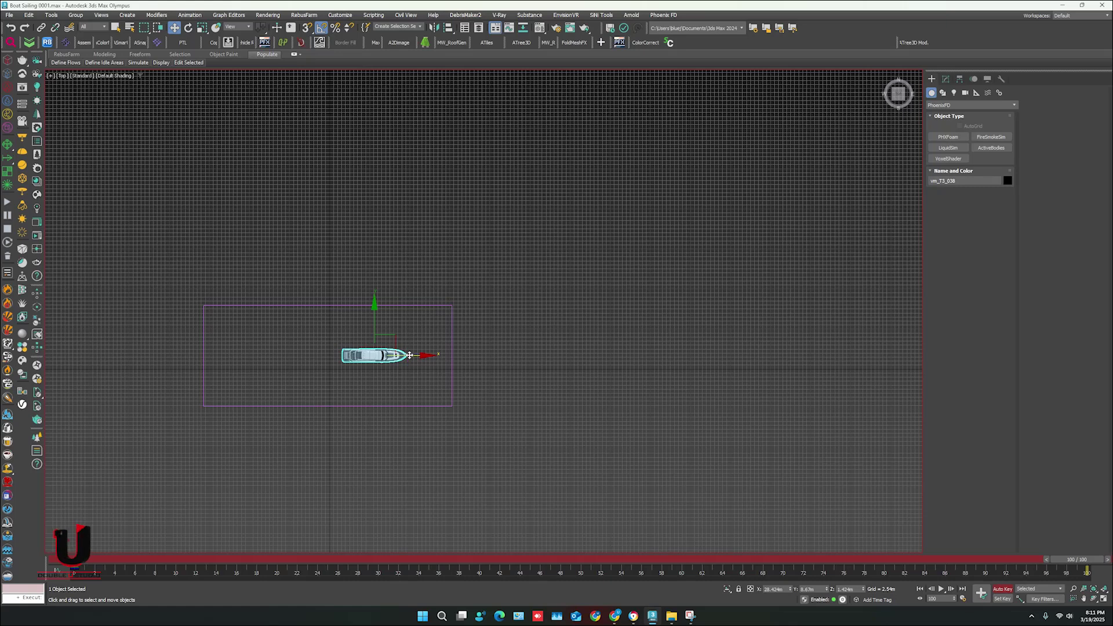
{"action": "left_click_drag", "start_coordinate": [409, 354], "coordinate": [553, 363]}
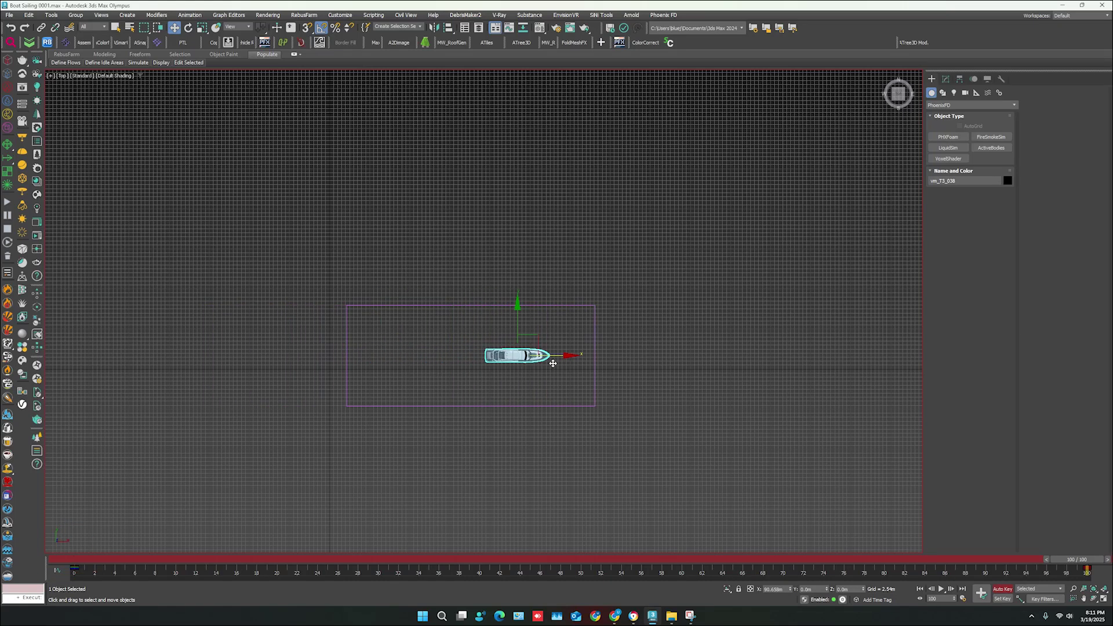
{"action": "left_click_drag", "start_coordinate": [553, 363], "coordinate": [570, 363]}
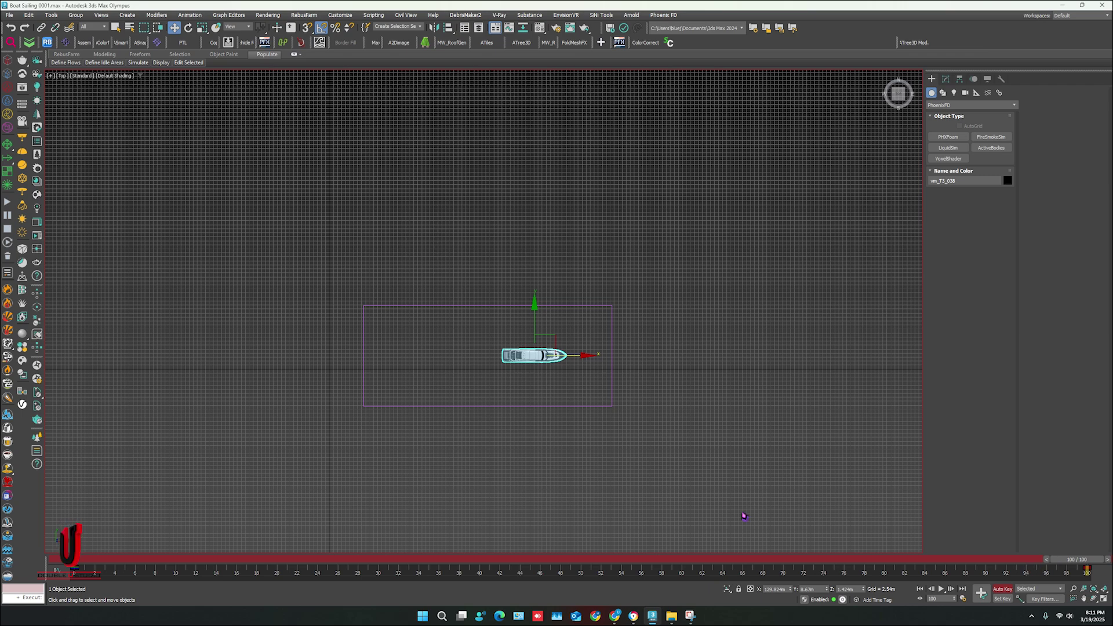
{"action": "left_click", "coordinate": [1009, 592]}
{"action": "left_click_drag", "start_coordinate": [1079, 560], "coordinate": [31, 487]}
Step: Show the yacht's side in the Front view with the home grid hidden, and select the liquid simulator
{"action": "key", "text": "w"}
{"action": "scroll", "coordinate": [241, 385], "scroll_direction": "up", "scroll_amount": 5}
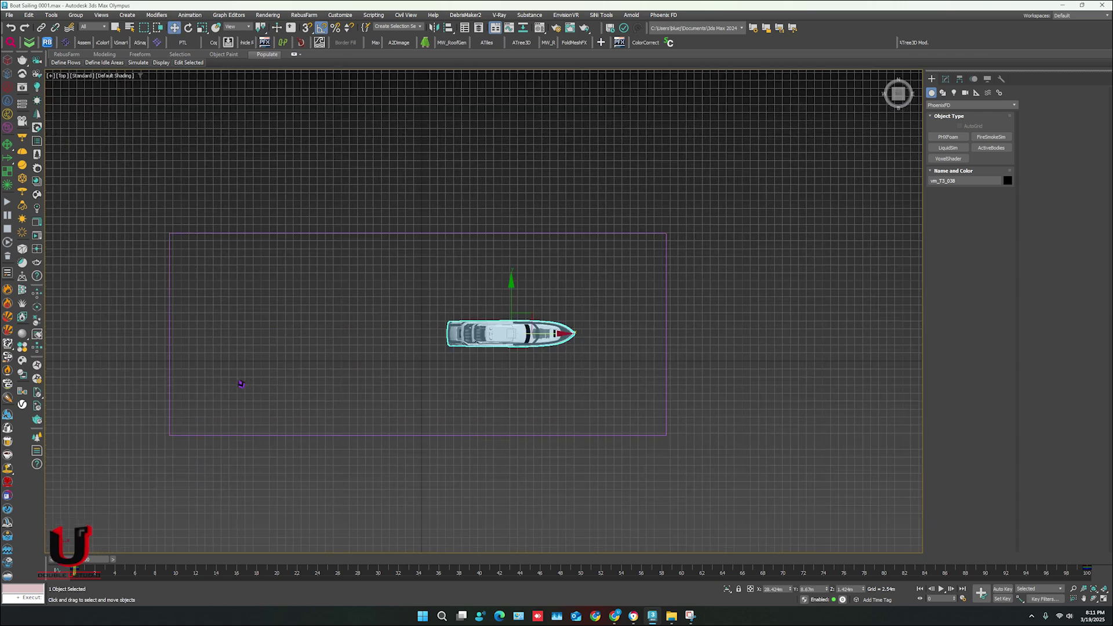
{"action": "scroll", "coordinate": [673, 338], "scroll_direction": "up", "scroll_amount": 2}
{"action": "middle_click_drag", "start_coordinate": [481, 357], "coordinate": [480, 378]}
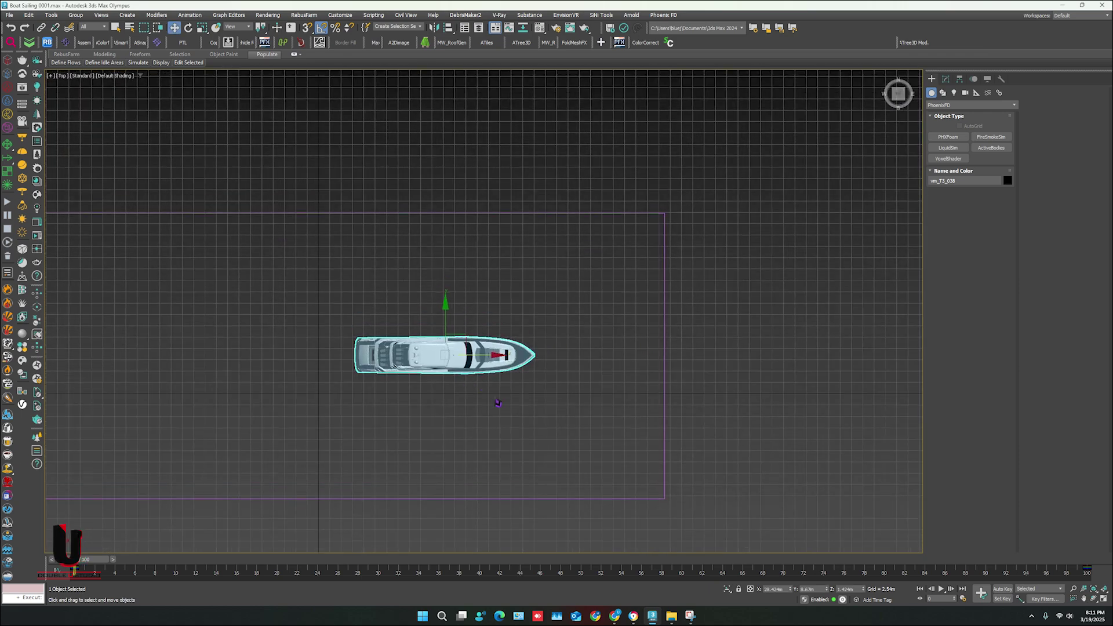
{"action": "key", "text": "f"}
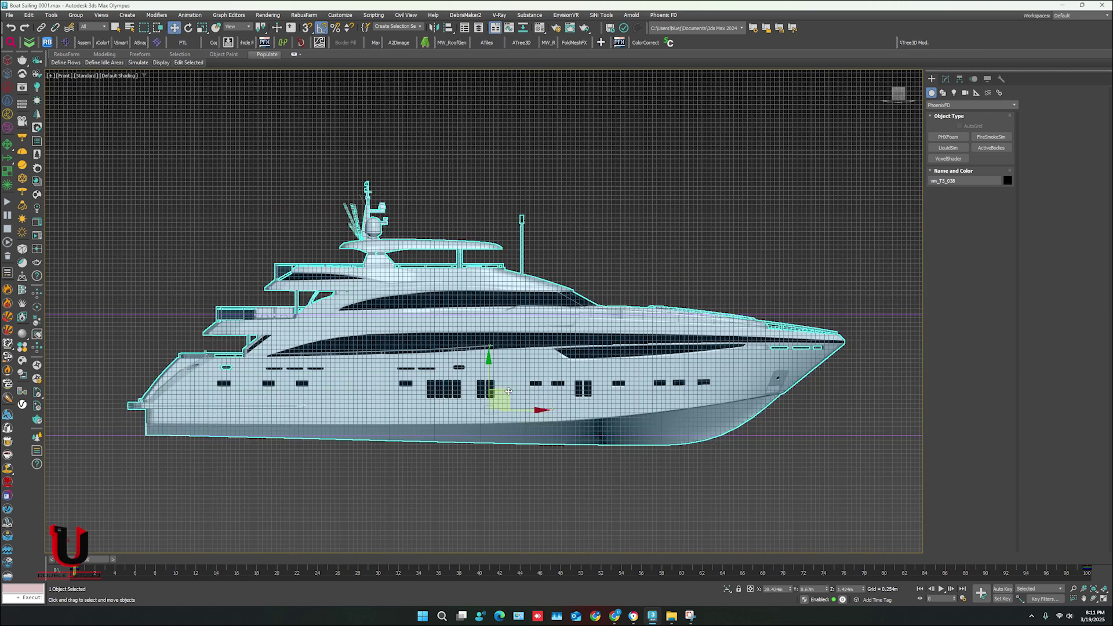
{"action": "scroll", "coordinate": [454, 392], "scroll_direction": "down", "scroll_amount": 3}
{"action": "middle_click_drag", "start_coordinate": [455, 395], "coordinate": [478, 392]}
{"action": "key", "text": "g"}
{"action": "middle_click_drag", "start_coordinate": [333, 399], "coordinate": [422, 387]}
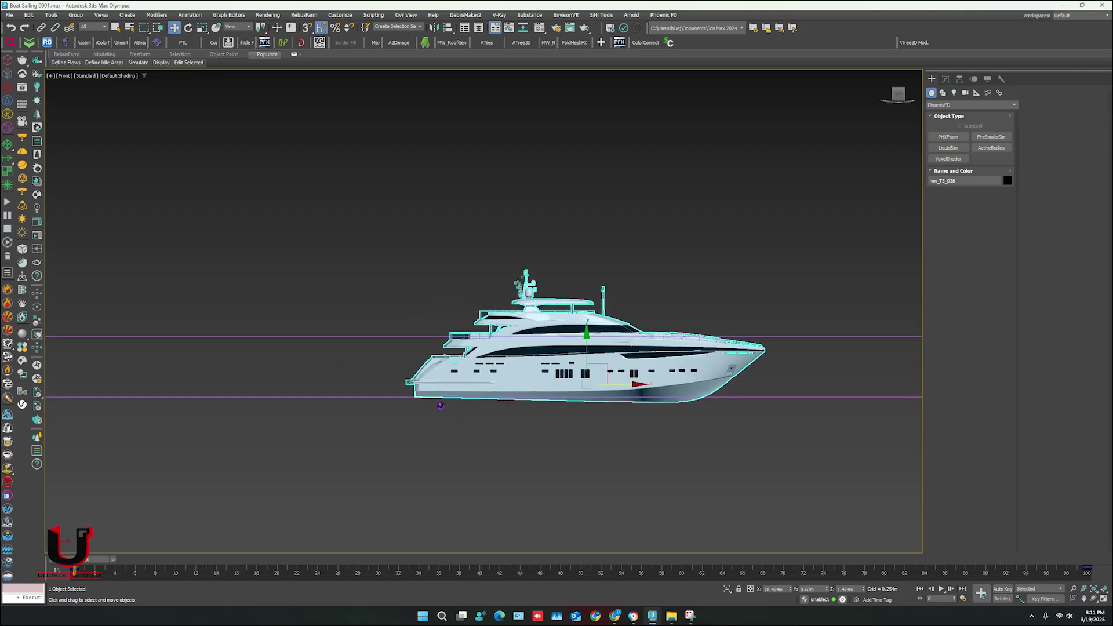
{"action": "scroll", "coordinate": [422, 387], "scroll_direction": "up", "scroll_amount": 2}
{"action": "left_click_drag", "start_coordinate": [359, 288], "coordinate": [333, 356]}
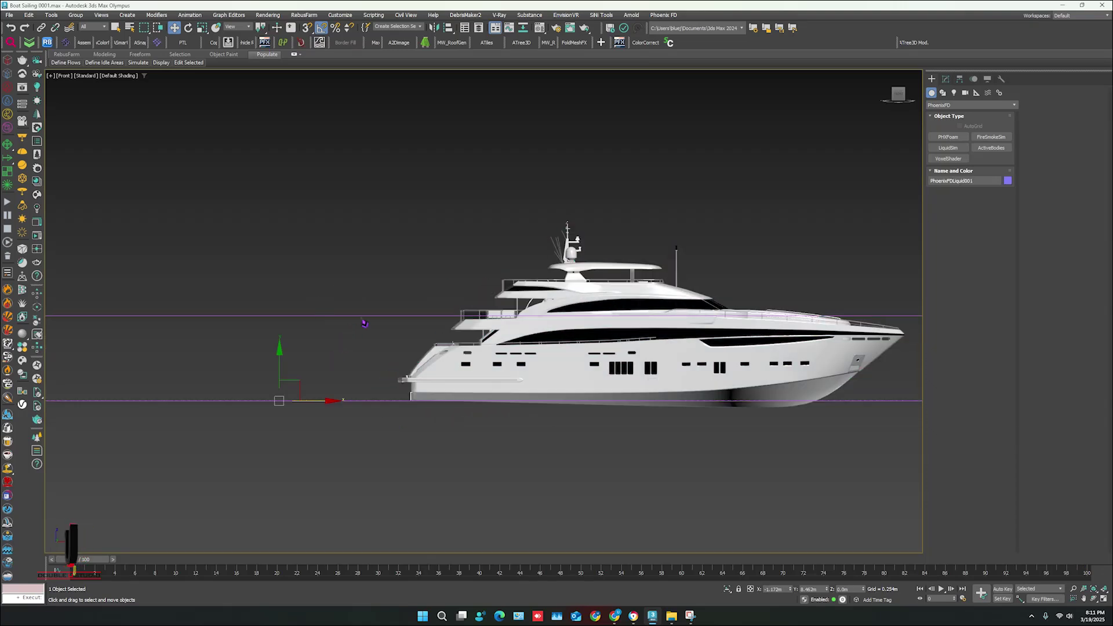
Step: Reduce the simulator grid's Z size to 136 voxels so its upper edge crosses the lower hull
{"action": "left_click", "coordinate": [946, 81]}
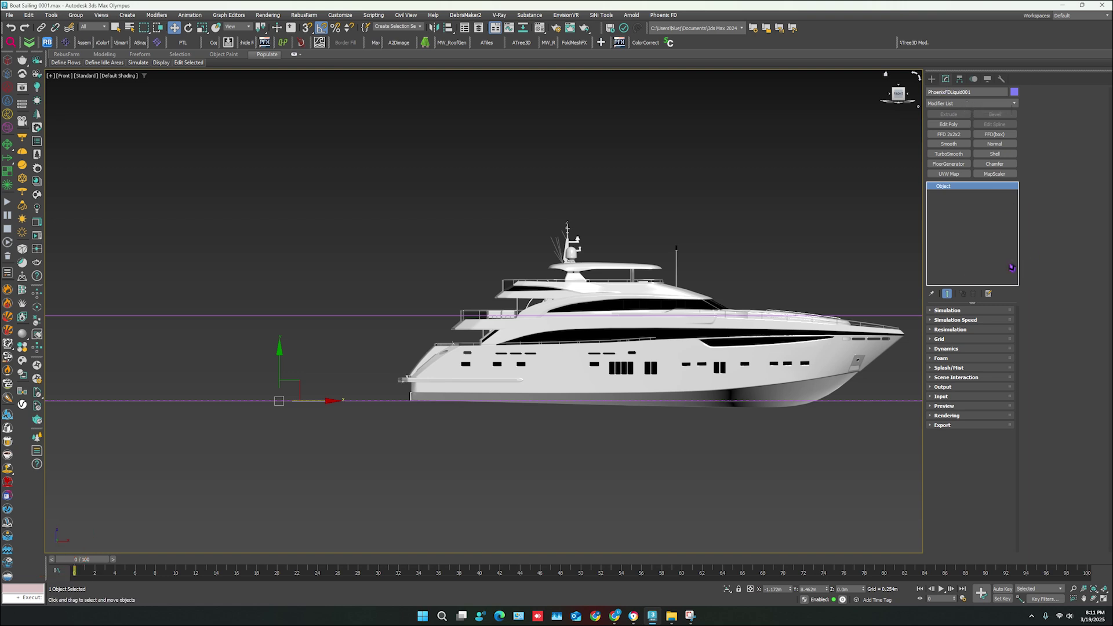
{"action": "left_click", "coordinate": [958, 341]}
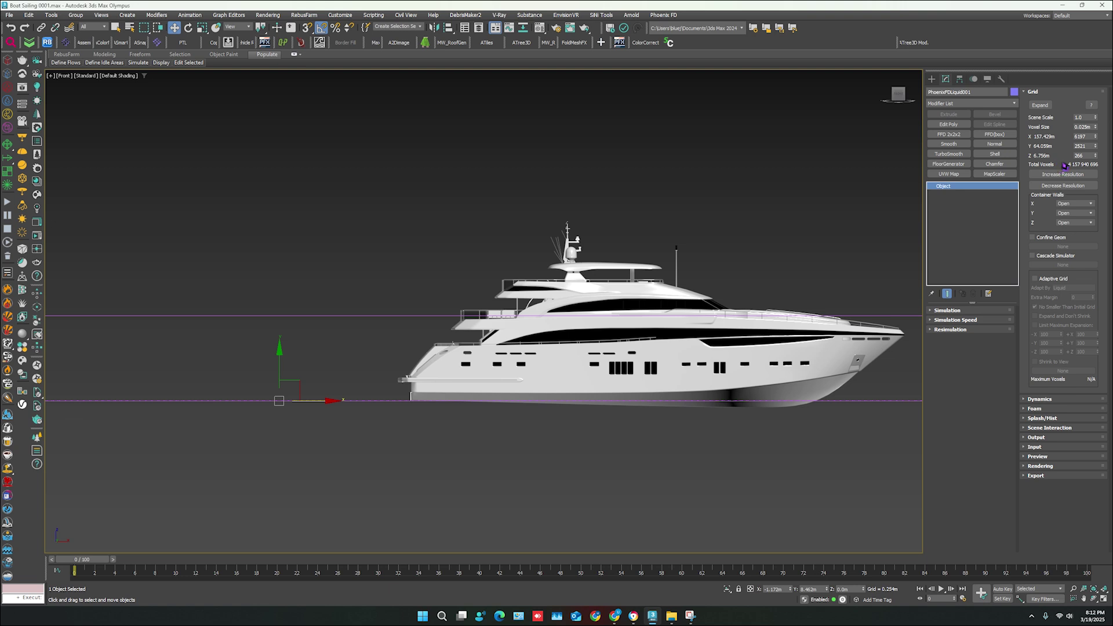
{"action": "left_click_drag", "start_coordinate": [1096, 157], "coordinate": [1097, 165]}
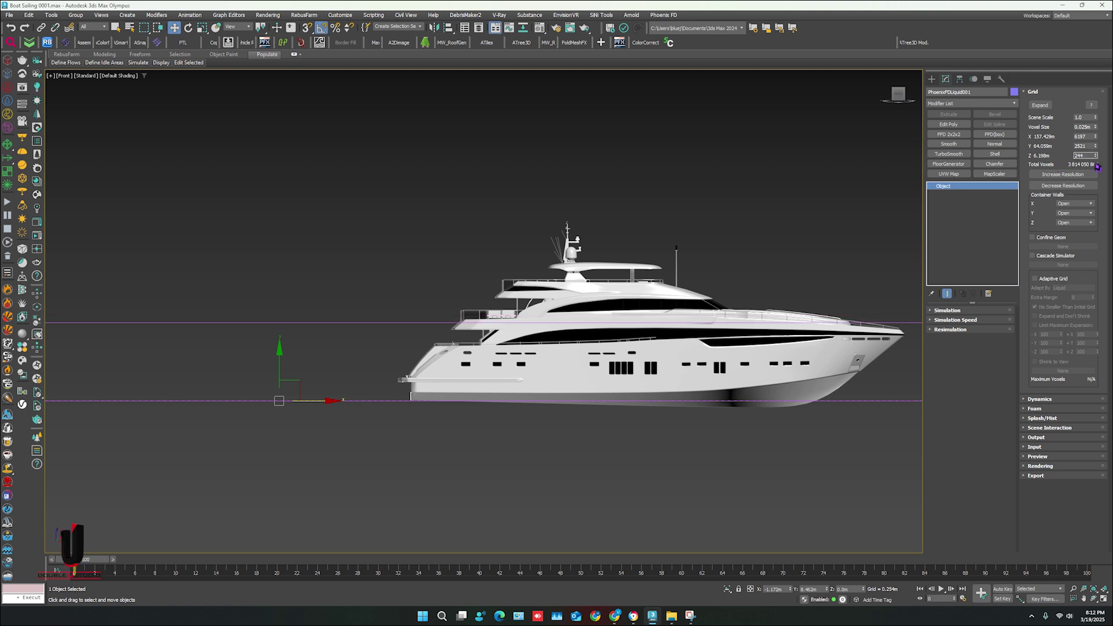
{"action": "scroll", "coordinate": [364, 350], "scroll_direction": "up", "scroll_amount": 4}
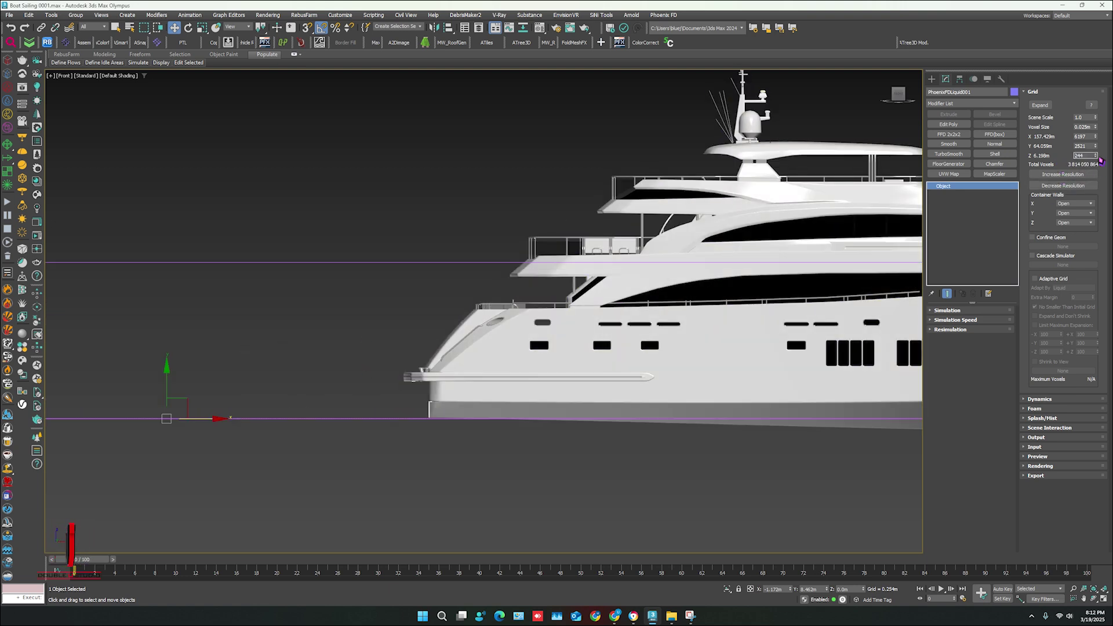
{"action": "left_click_drag", "start_coordinate": [1098, 161], "coordinate": [1099, 180]}
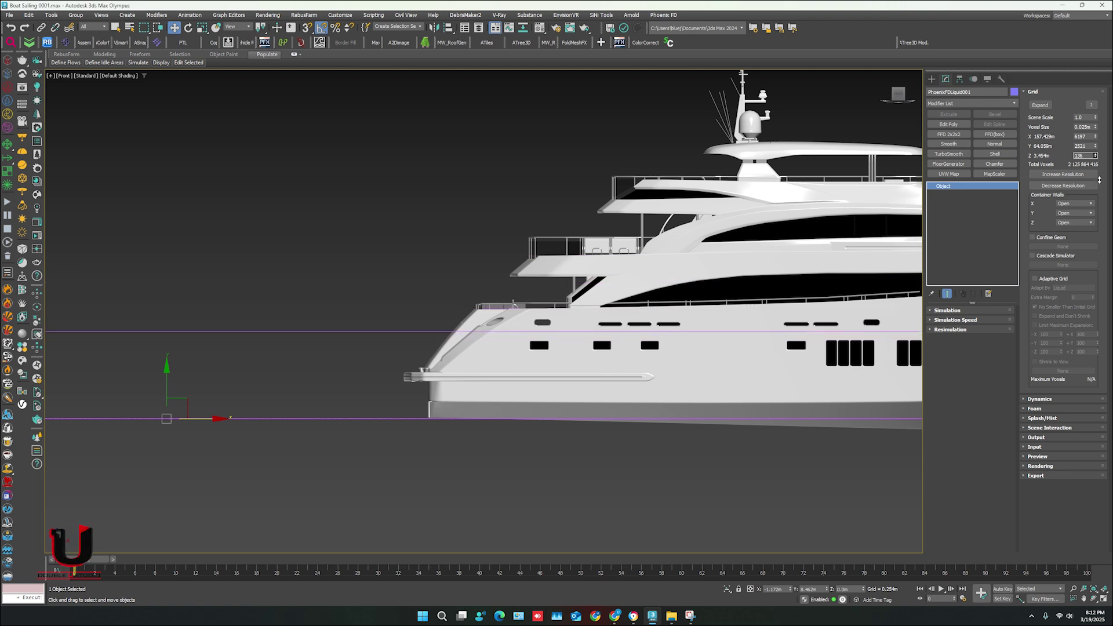
Step: Decrease the simulator grid's resolution repeatedly until the voxel size is 0.237 m
{"action": "left_click", "coordinate": [1063, 186]}
{"action": "left_click", "coordinate": [1063, 185]}
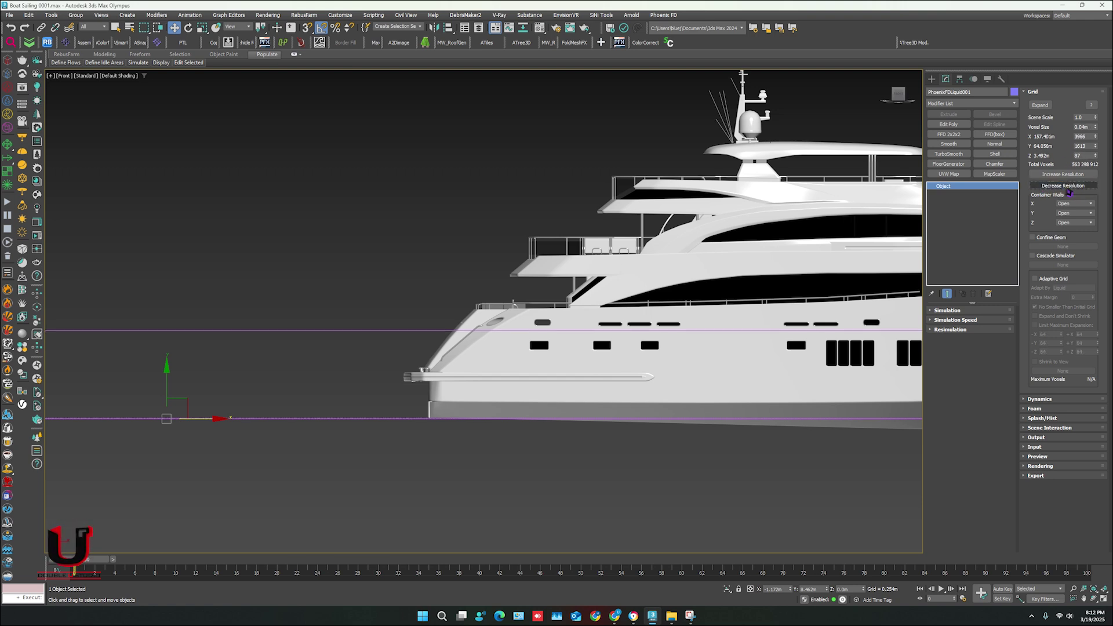
{"action": "left_click", "coordinate": [1062, 185]}
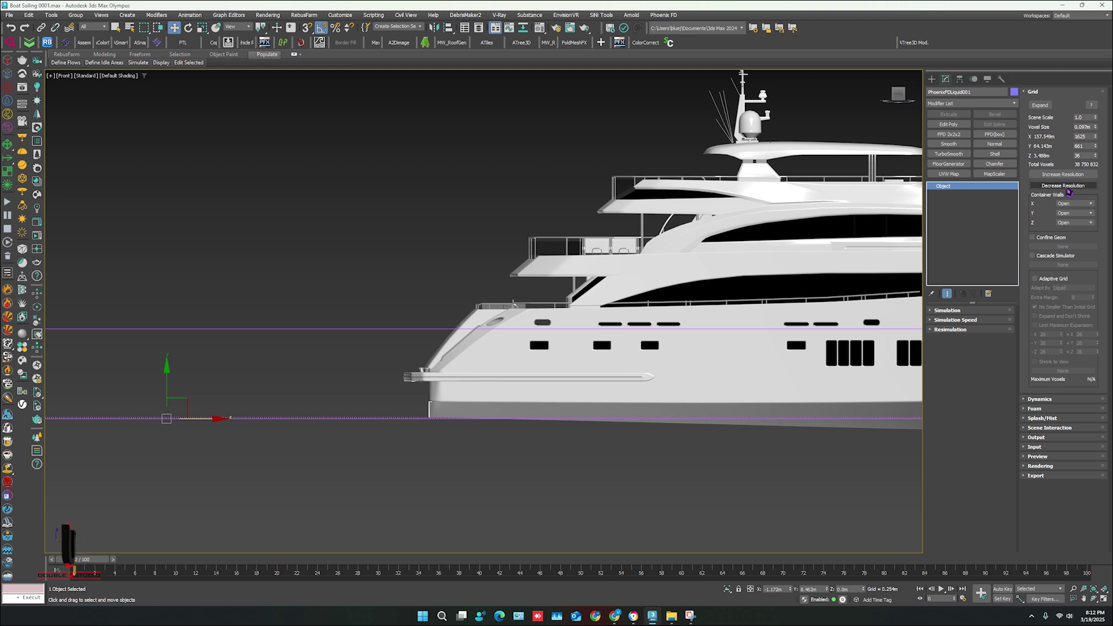
{"action": "left_click", "coordinate": [1063, 185]}
{"action": "left_click", "coordinate": [1063, 186]}
{"action": "left_click", "coordinate": [1063, 186]}
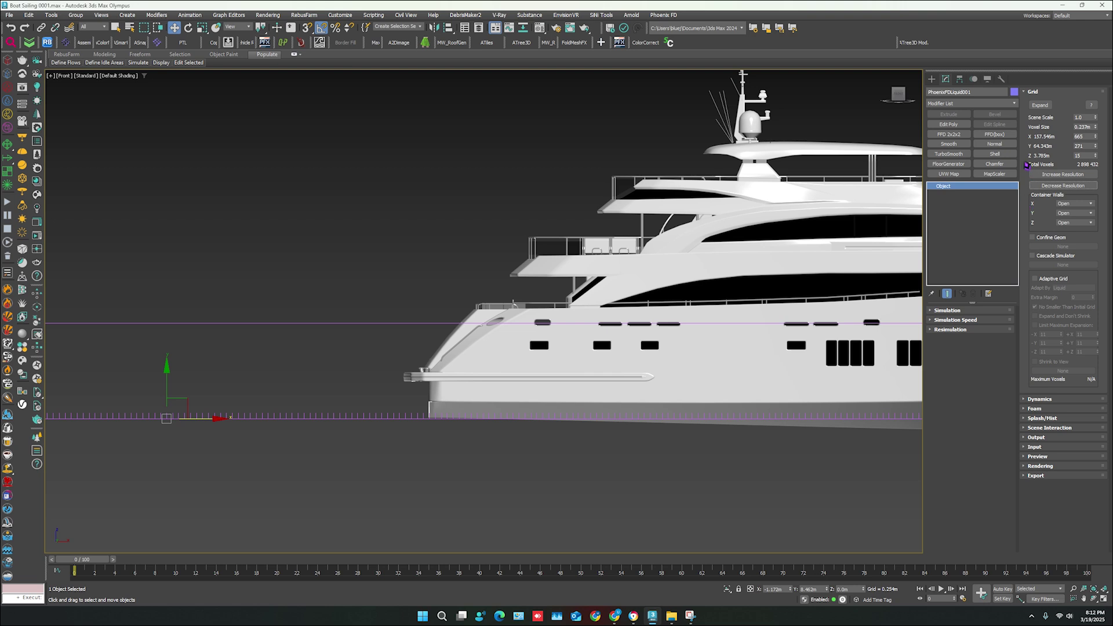
Step: Enable Initial Fill Up with Fill Up for Ocean in the simulator's dynamics settings
{"action": "left_click", "coordinate": [1035, 92]}
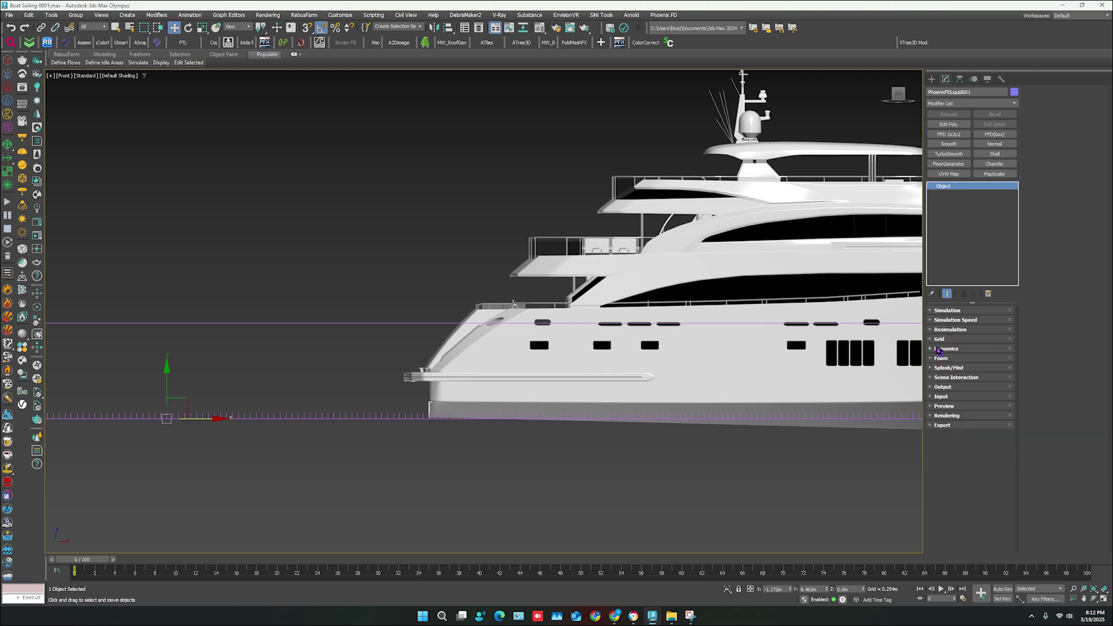
{"action": "left_click", "coordinate": [941, 349]}
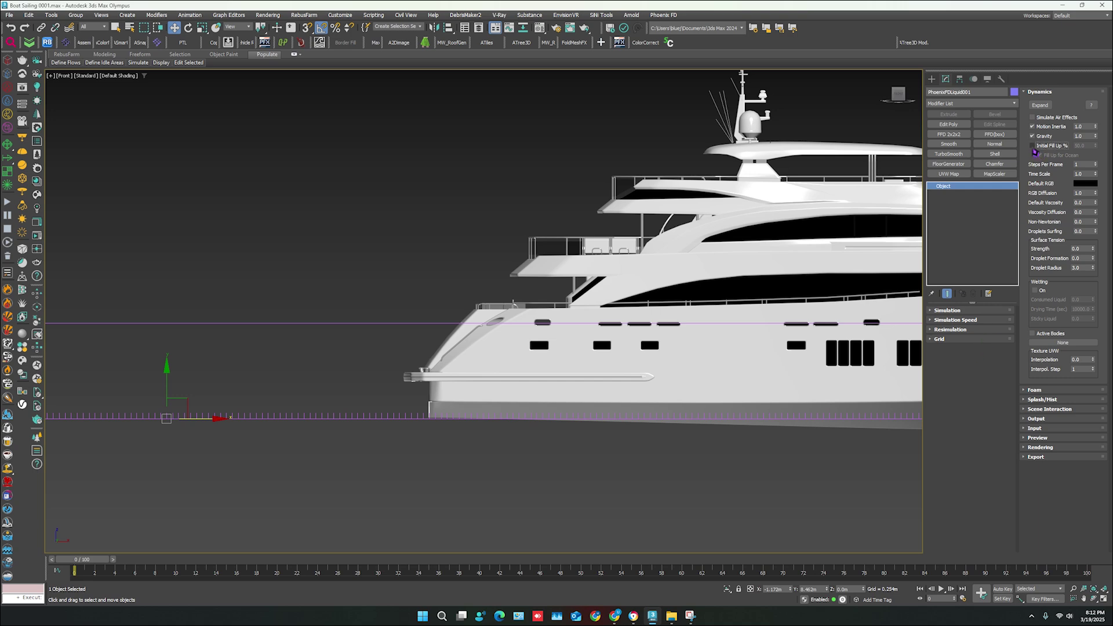
{"action": "left_click", "coordinate": [1032, 145]}
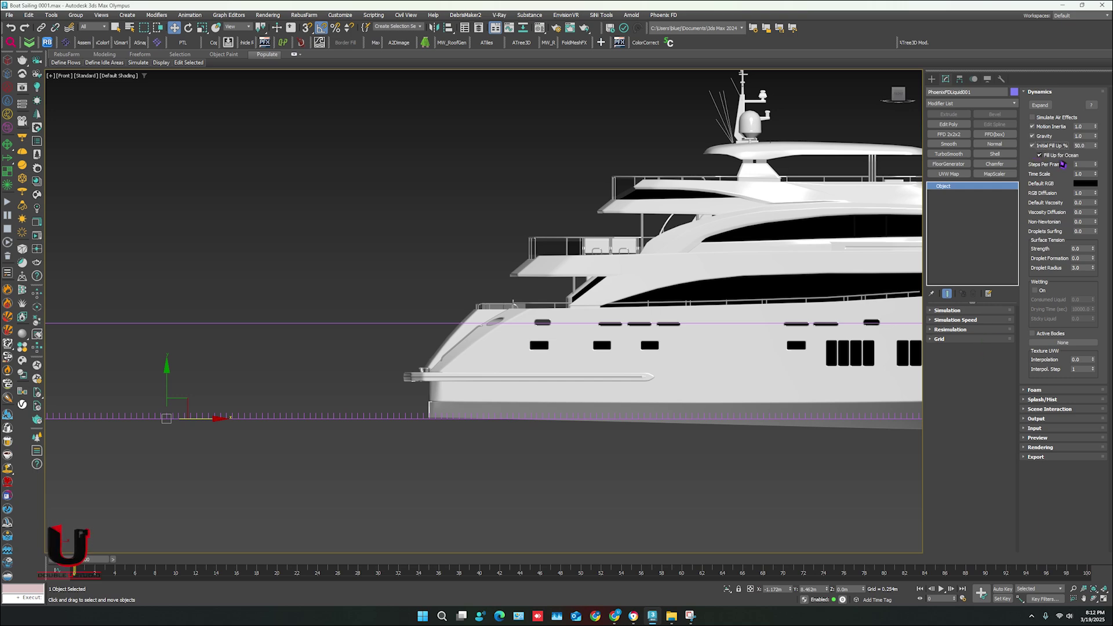
Step: Set the simulator's Initial Fill Up to 32% so the ocean level matches the yacht's lower hull
{"action": "scroll", "coordinate": [412, 380], "scroll_direction": "up", "scroll_amount": 2}
{"action": "scroll", "coordinate": [412, 380], "scroll_direction": "up", "scroll_amount": 2}
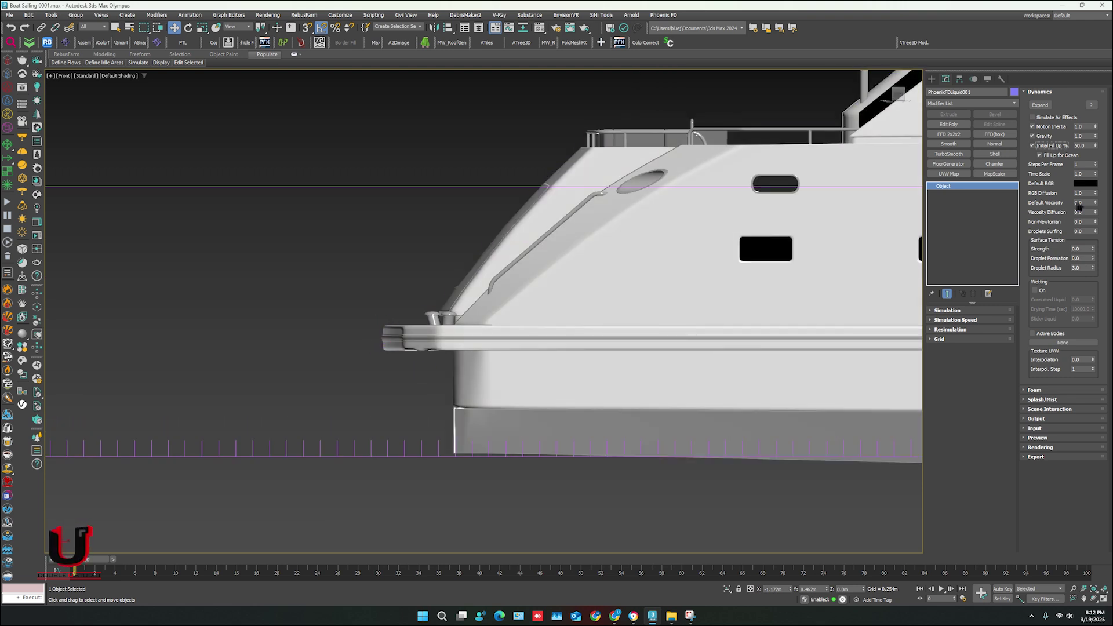
{"action": "double_click", "coordinate": [1080, 145]}
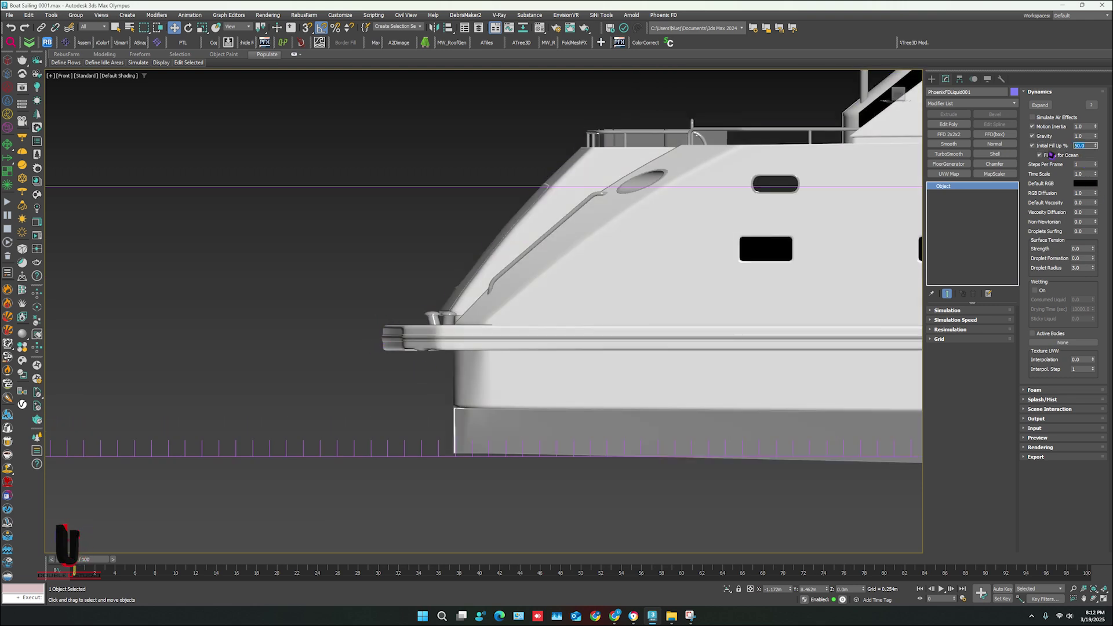
{"action": "type", "text": "32"}
{"action": "key", "text": "Return"}
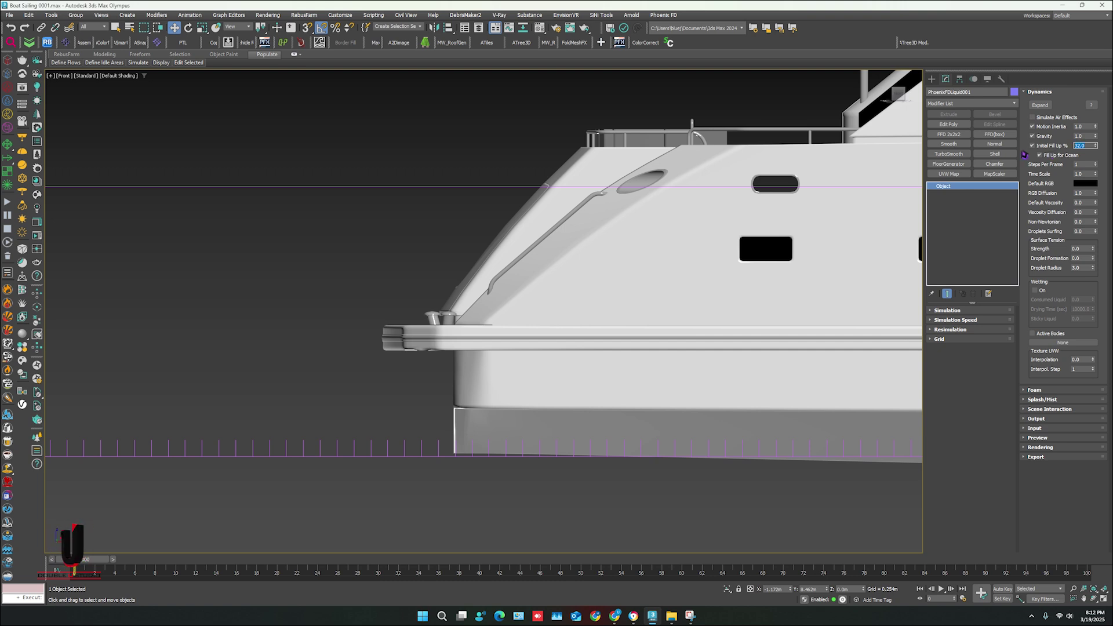
{"action": "left_click", "coordinate": [1024, 155]}
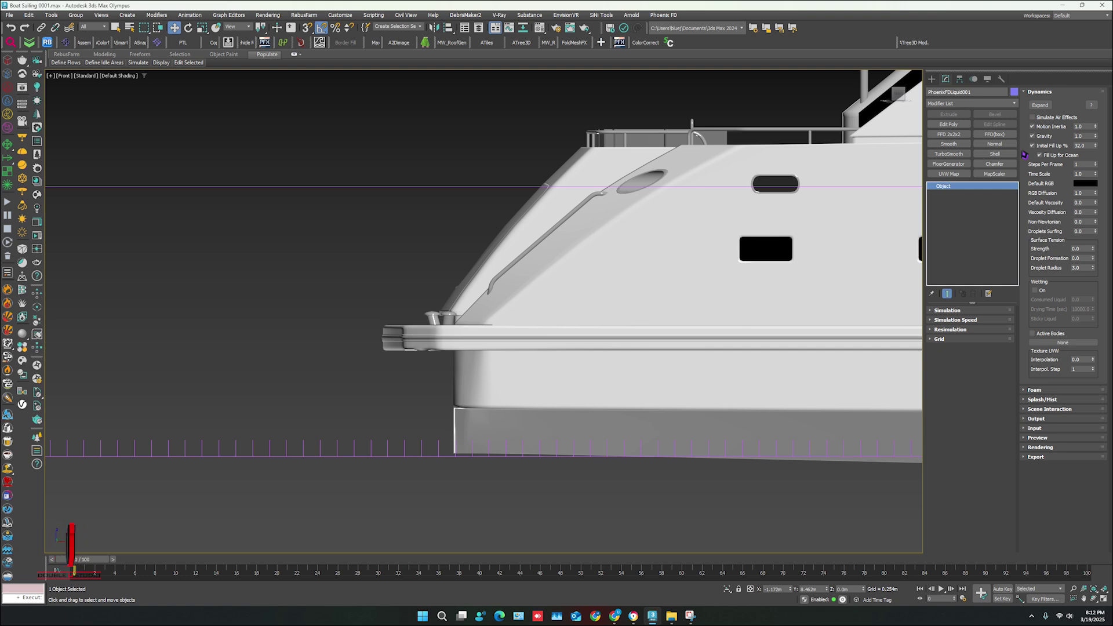
{"action": "left_click", "coordinate": [1036, 93]}
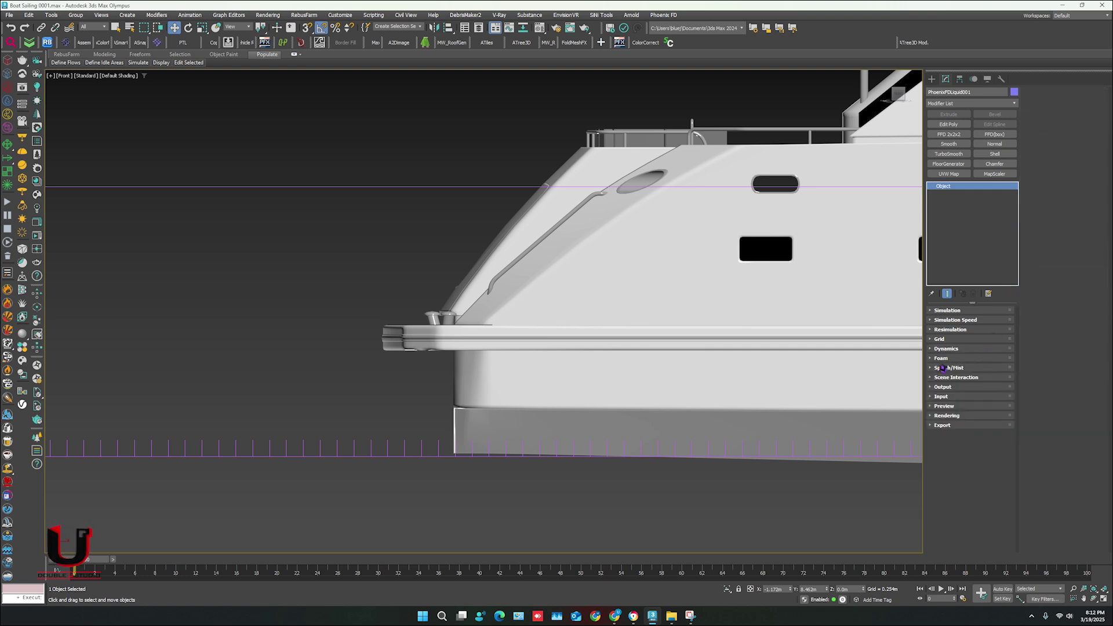
Step: Enable Foam on the simulator in the Perspective view, create a Particle Shader for it, and select that shader
{"action": "left_click", "coordinate": [946, 360]}
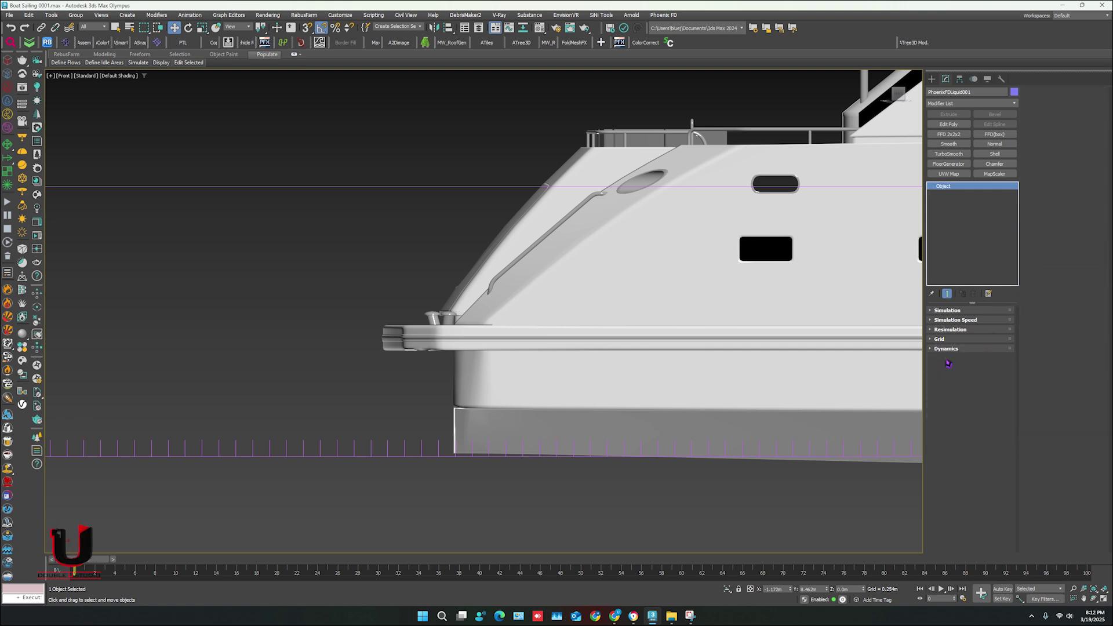
{"action": "key", "text": "p"}
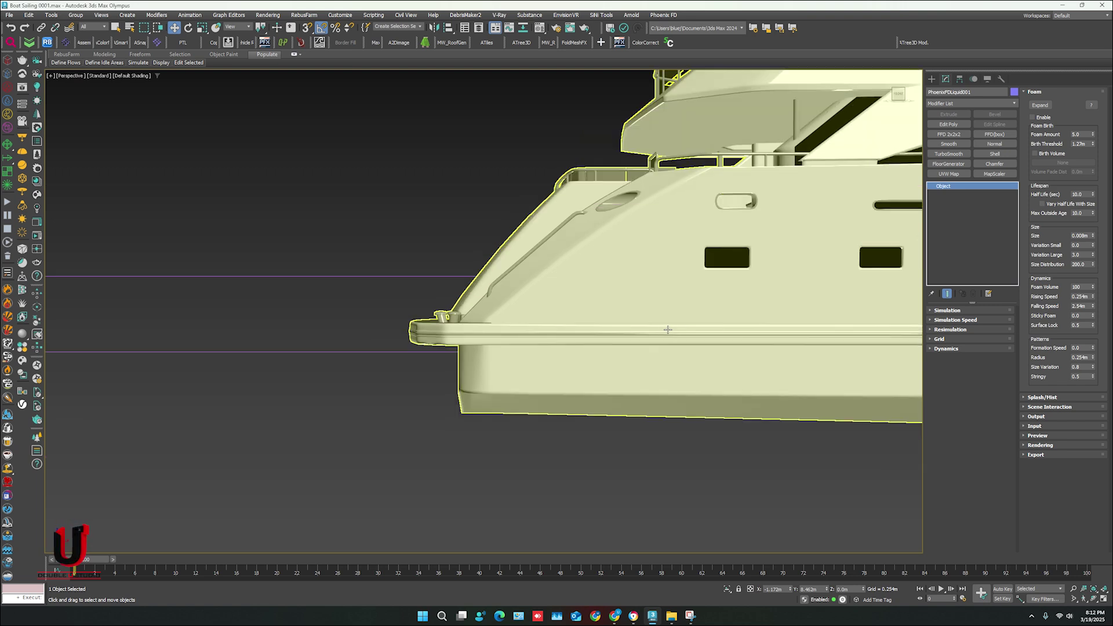
{"action": "scroll", "coordinate": [666, 329], "scroll_direction": "down", "scroll_amount": 10}
{"action": "middle_click_drag", "start_coordinate": [642, 315], "coordinate": [616, 374], "text": "alt"}
{"action": "scroll", "coordinate": [662, 339], "scroll_direction": "up", "scroll_amount": 5}
{"action": "middle_click_drag", "start_coordinate": [665, 347], "coordinate": [775, 264], "text": "alt"}
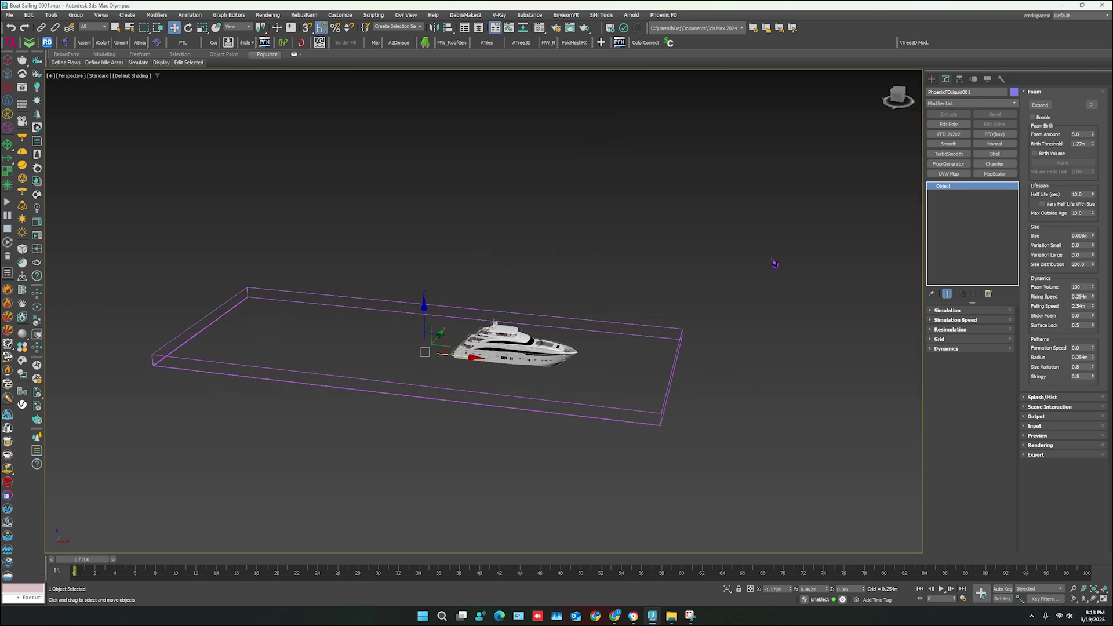
{"action": "left_click", "coordinate": [1035, 117]}
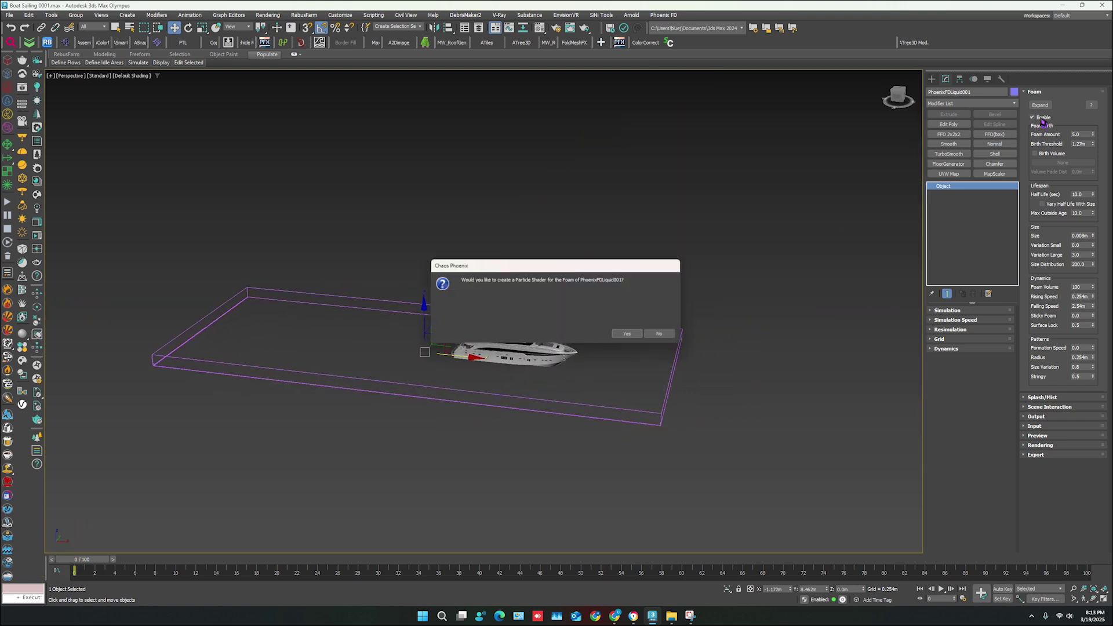
{"action": "left_click", "coordinate": [619, 335]}
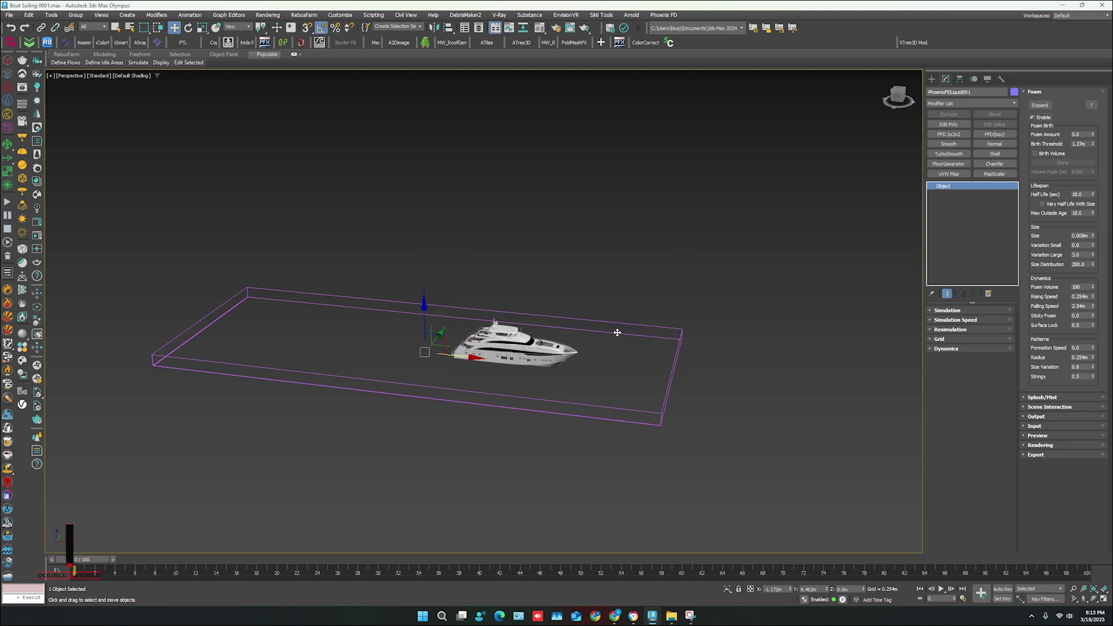
{"action": "scroll", "coordinate": [589, 340], "scroll_direction": "down", "scroll_amount": 5}
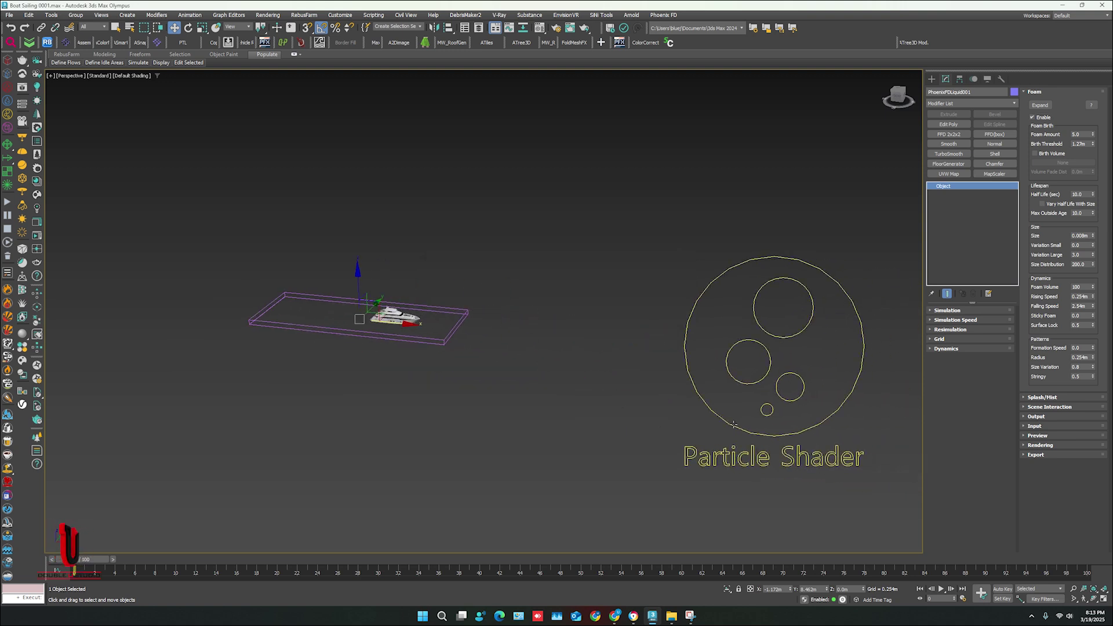
{"action": "left_click", "coordinate": [737, 430]}
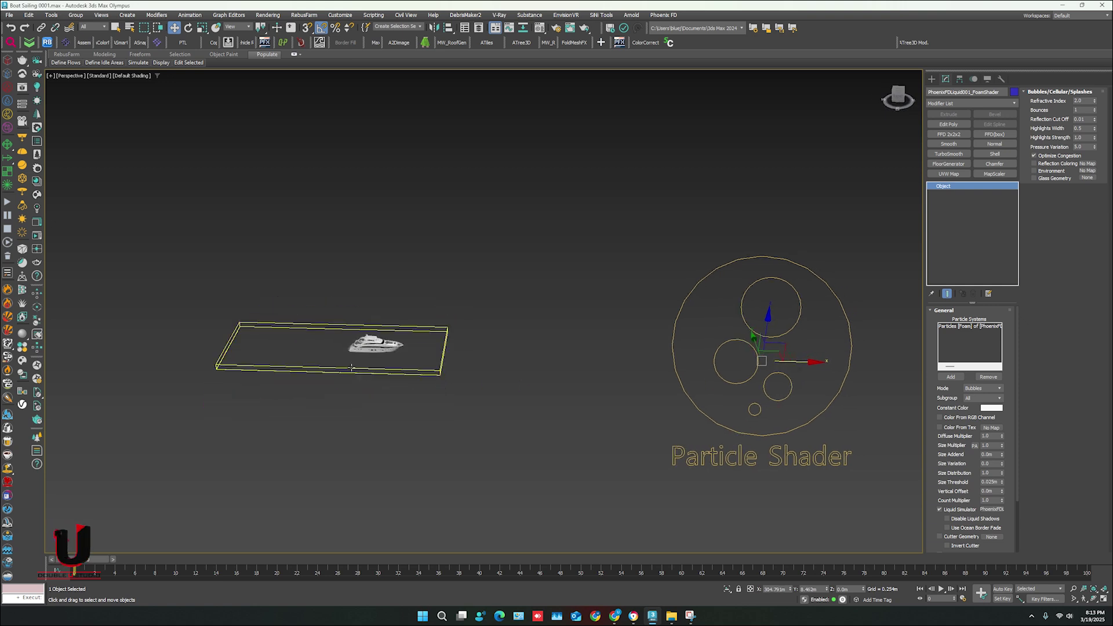
Step: Reselect the liquid simulator and set its Foam Amount to 0.1 and foam Birth Threshold to 1.0 m
{"action": "scroll", "coordinate": [403, 366], "scroll_direction": "up", "scroll_amount": 5}
{"action": "left_click_drag", "start_coordinate": [603, 396], "coordinate": [543, 449]}
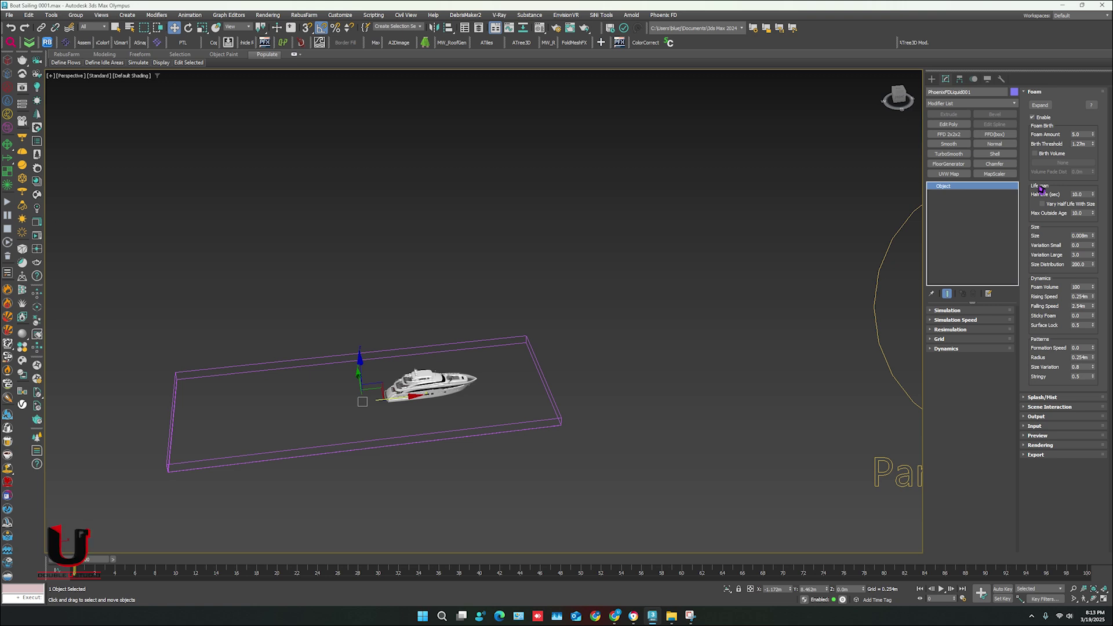
{"action": "double_click", "coordinate": [1086, 135]}
{"action": "key", "text": "Tab"}
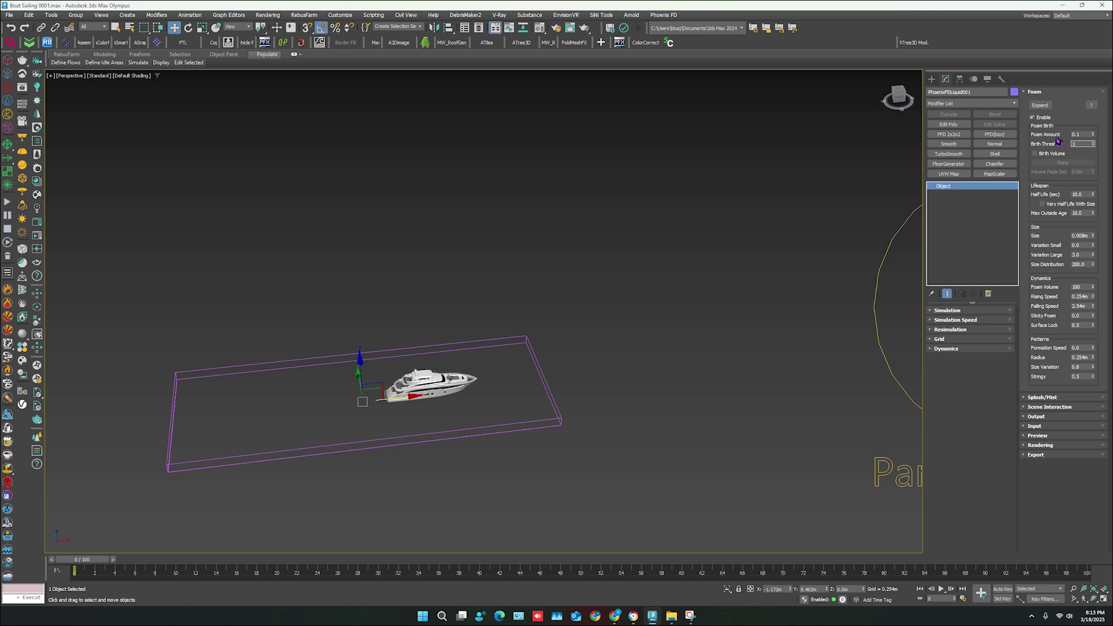
{"action": "key", "text": "Return"}
Step: Set the foam's Half Life to 1.0 second and its Size to 0.03 m
{"action": "double_click", "coordinate": [1080, 195]}
{"action": "type", "text": "1"}
{"action": "key", "text": "Tab"}
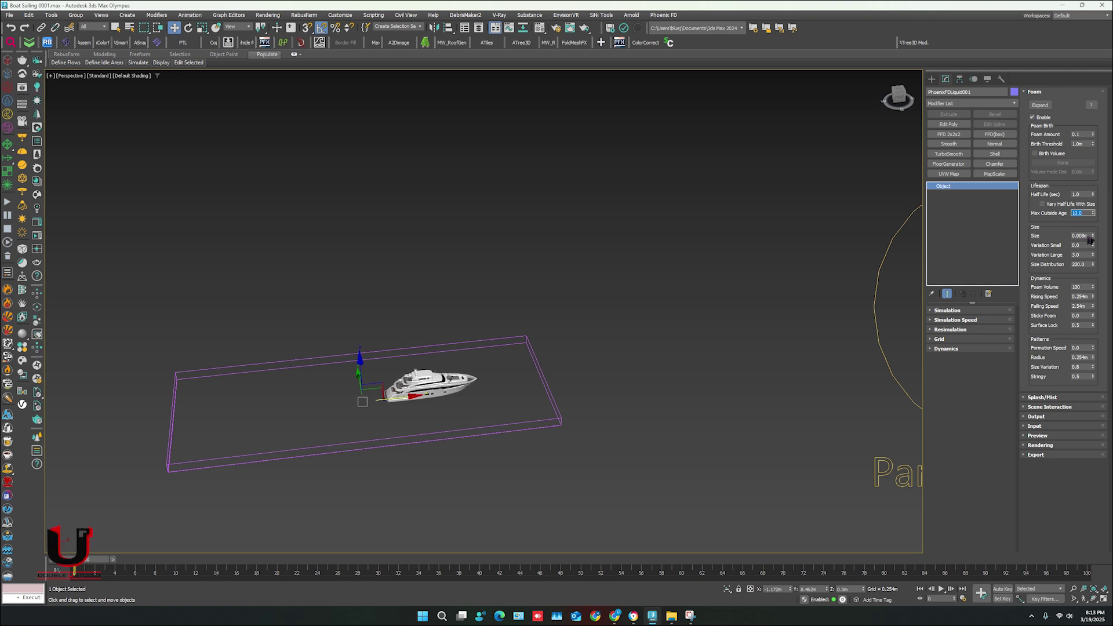
{"action": "key", "text": "Tab"}
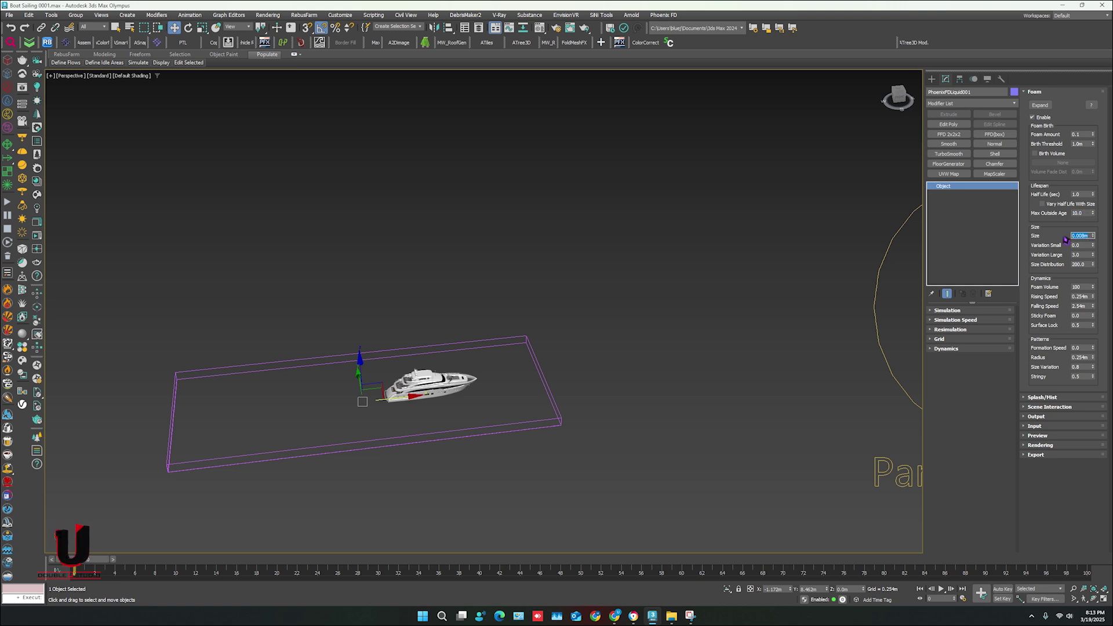
{"action": "type", "text": "0."}
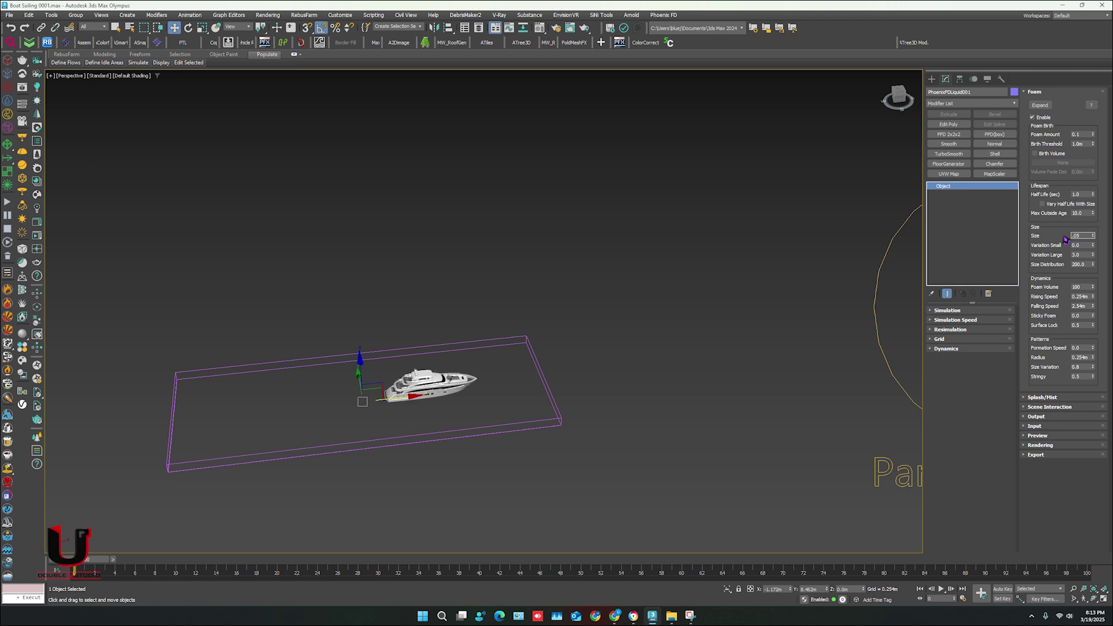
{"action": "key", "text": "Tab"}
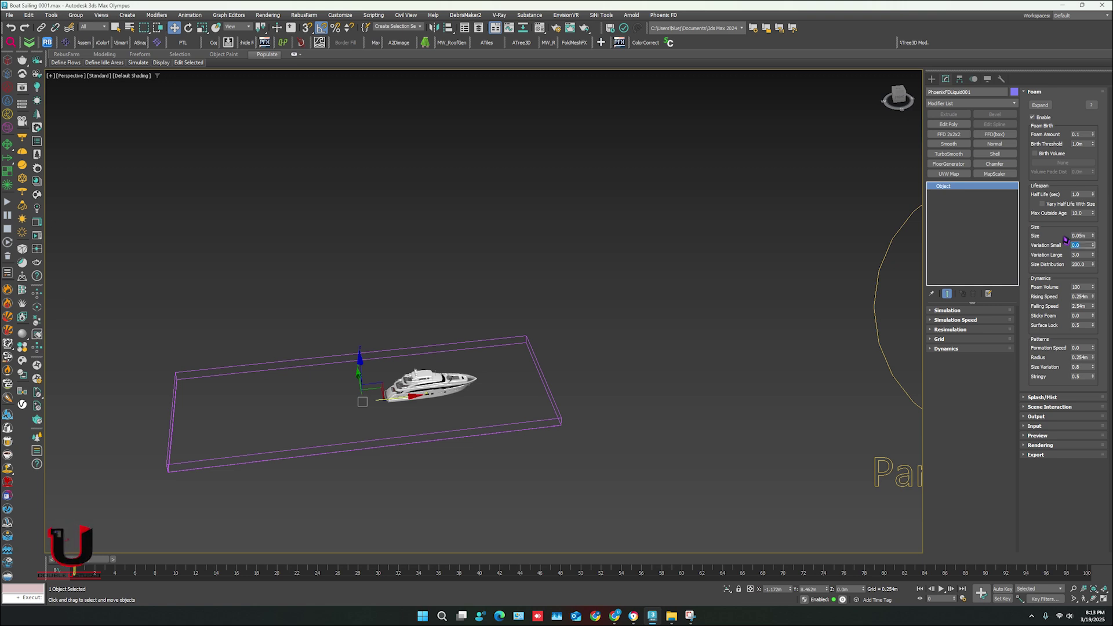
{"action": "key", "text": "Tab"}
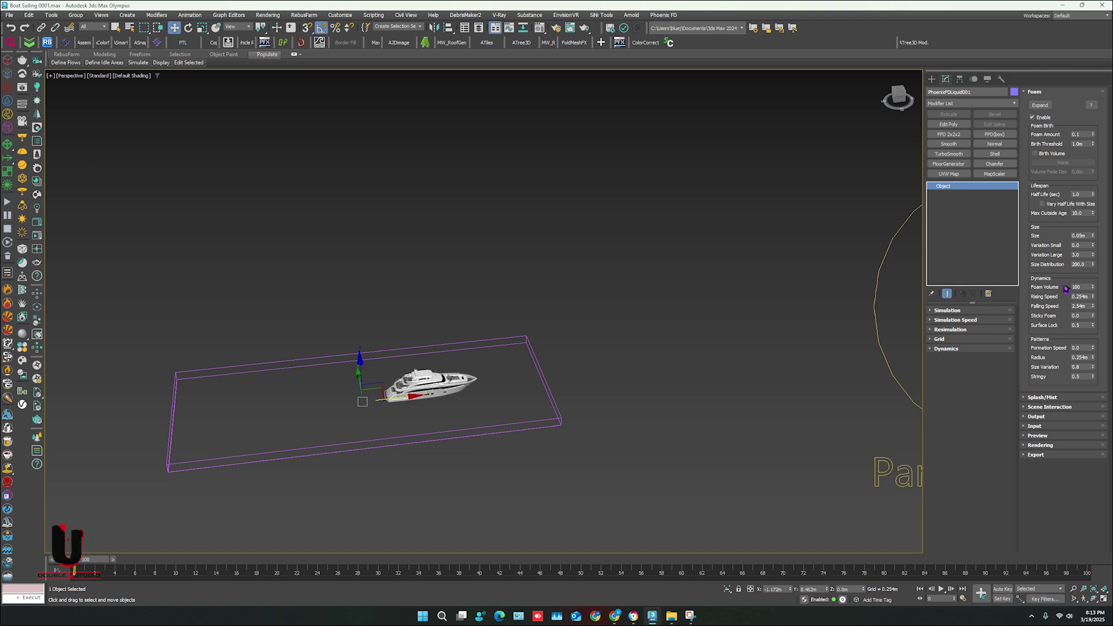
Step: Set the foam dynamics to Foam Volume 1, Rising Speed 0.2 m and Falling Speed 3.0 m
{"action": "left_click", "coordinate": [1084, 289]}
{"action": "left_click_drag", "start_coordinate": [1084, 289], "coordinate": [1051, 290]}
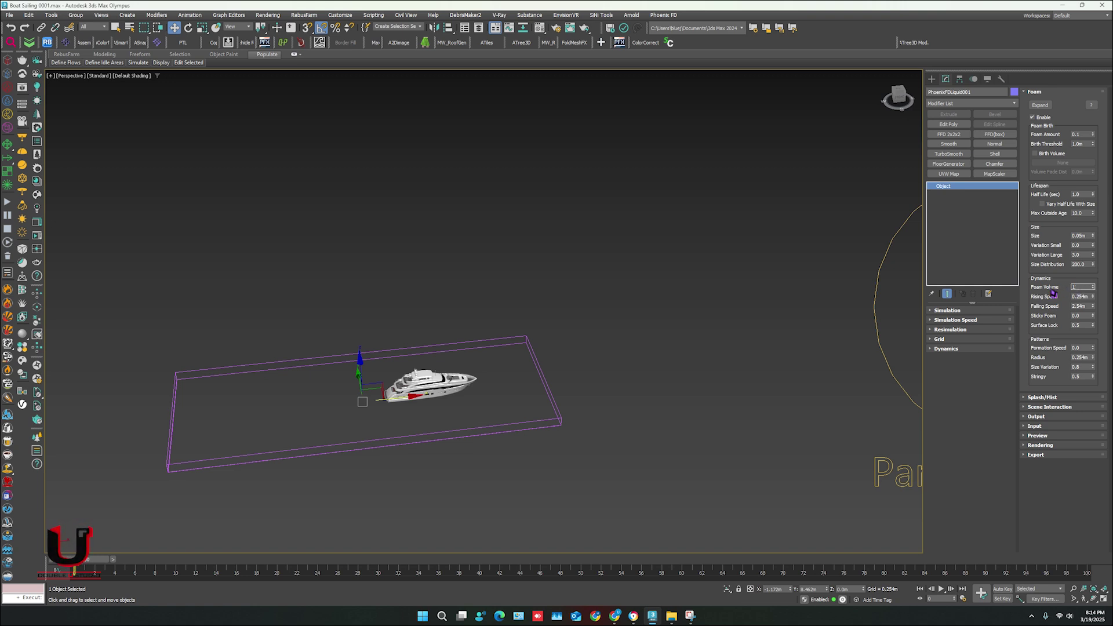
{"action": "type", "text": "1"}
{"action": "key", "text": "Tab"}
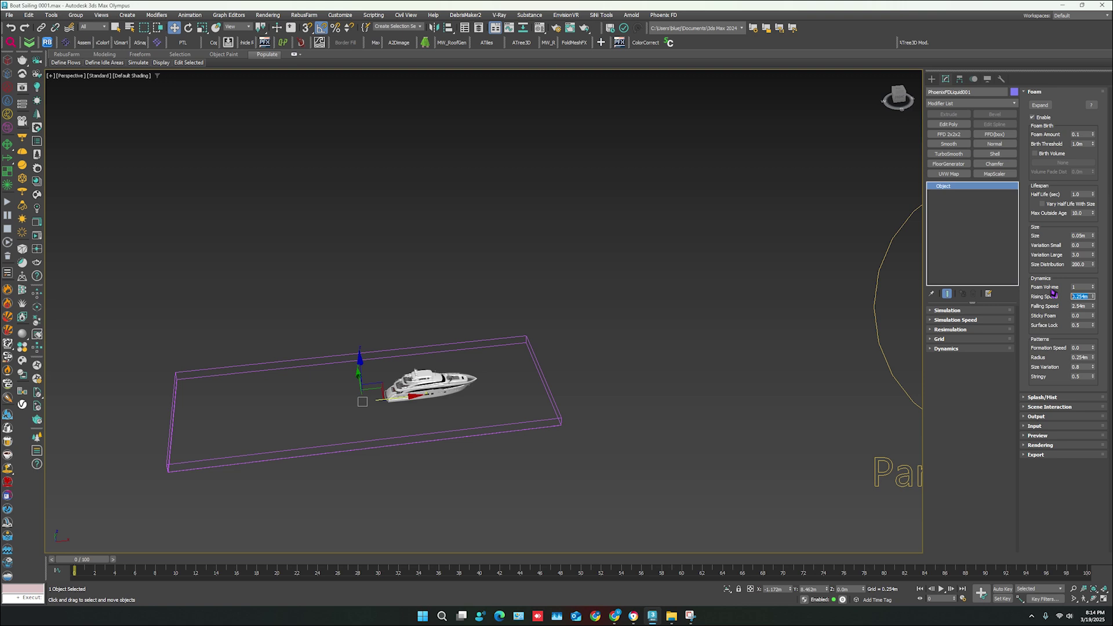
{"action": "type", "text": "2"}
{"action": "key", "text": "Tab"}
{"action": "type", "text": "3"}
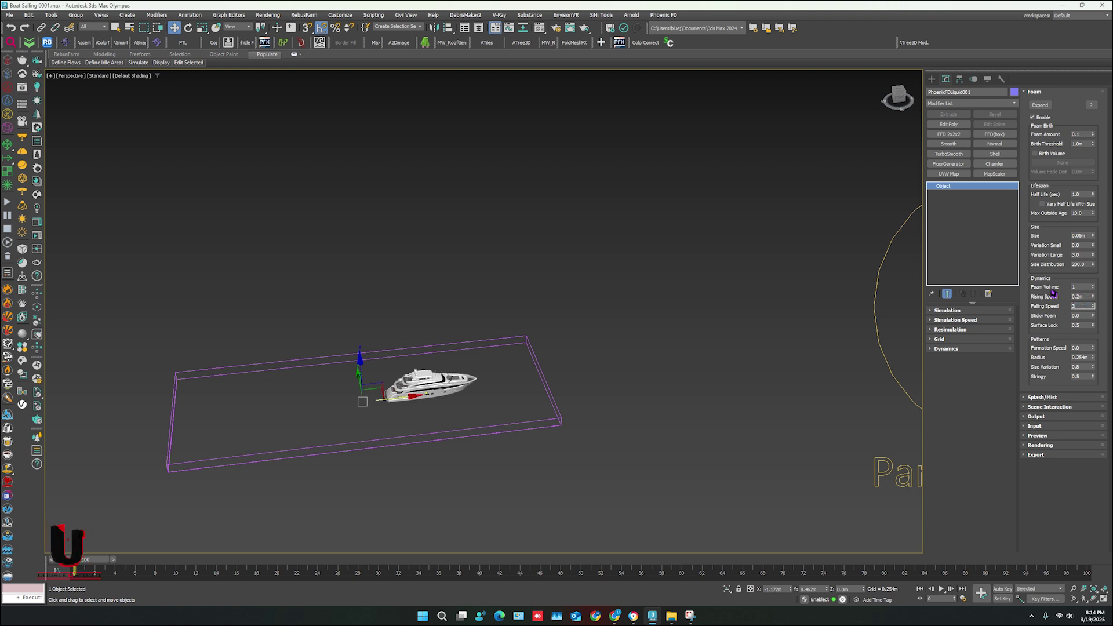
{"action": "key", "text": "Tab"}
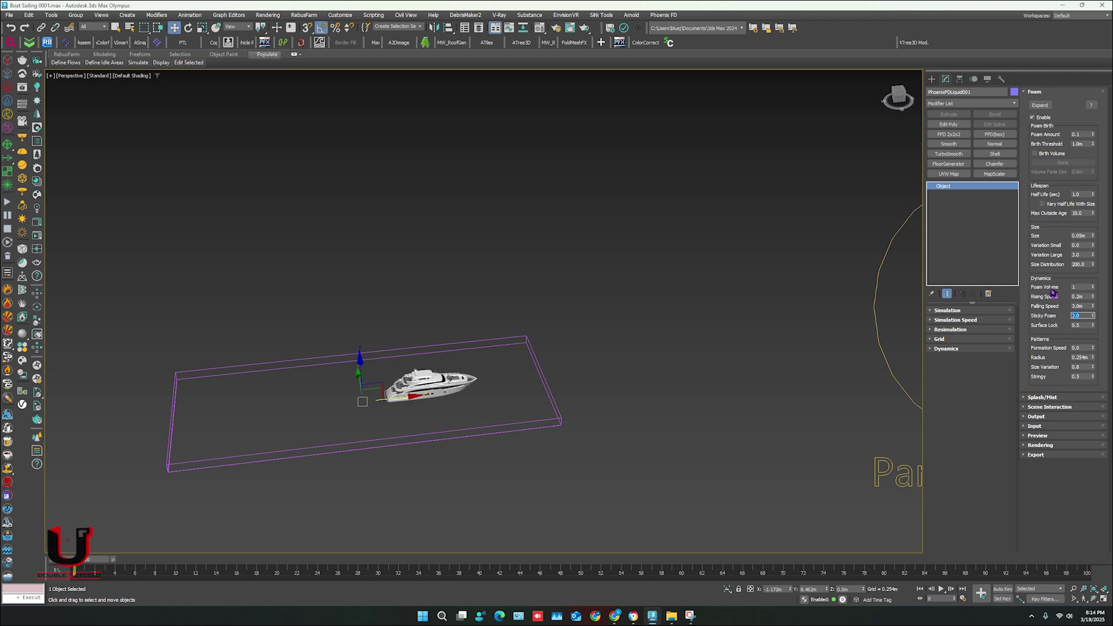
{"action": "left_click", "coordinate": [1056, 338]}
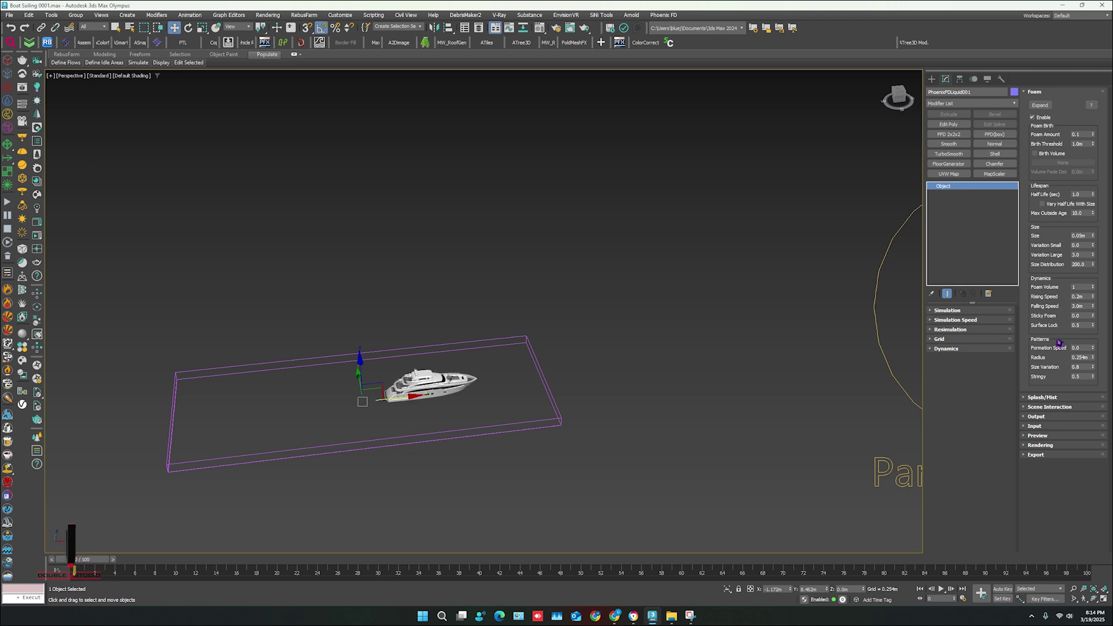
Step: Set the foam patterns' Radius to 2.0 m and close the foam settings
{"action": "double_click", "coordinate": [1079, 357]}
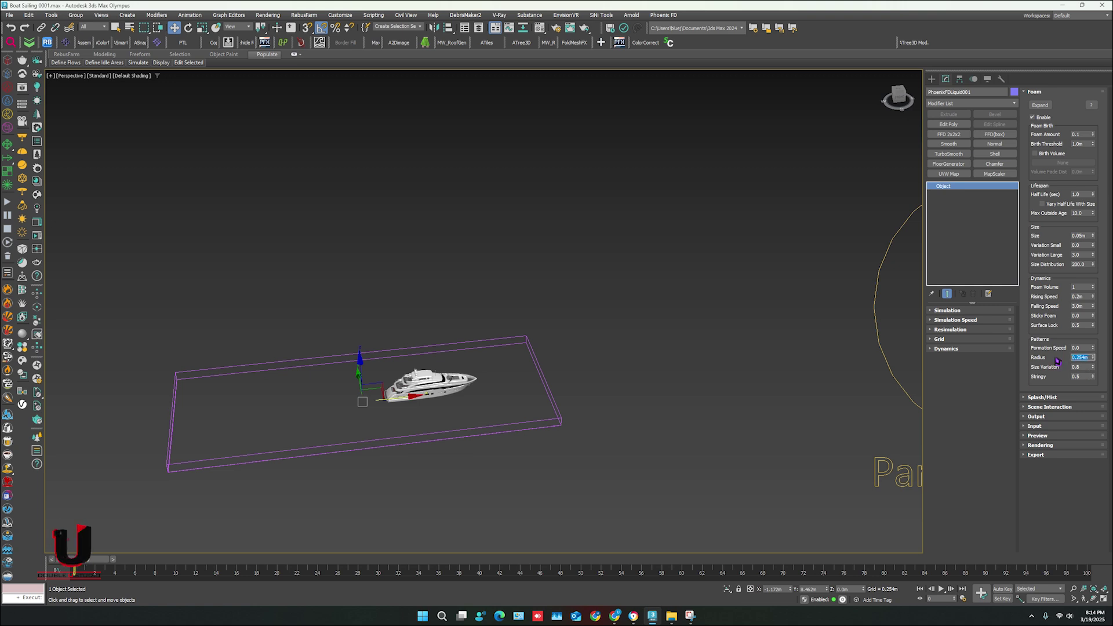
{"action": "type", "text": "2"}
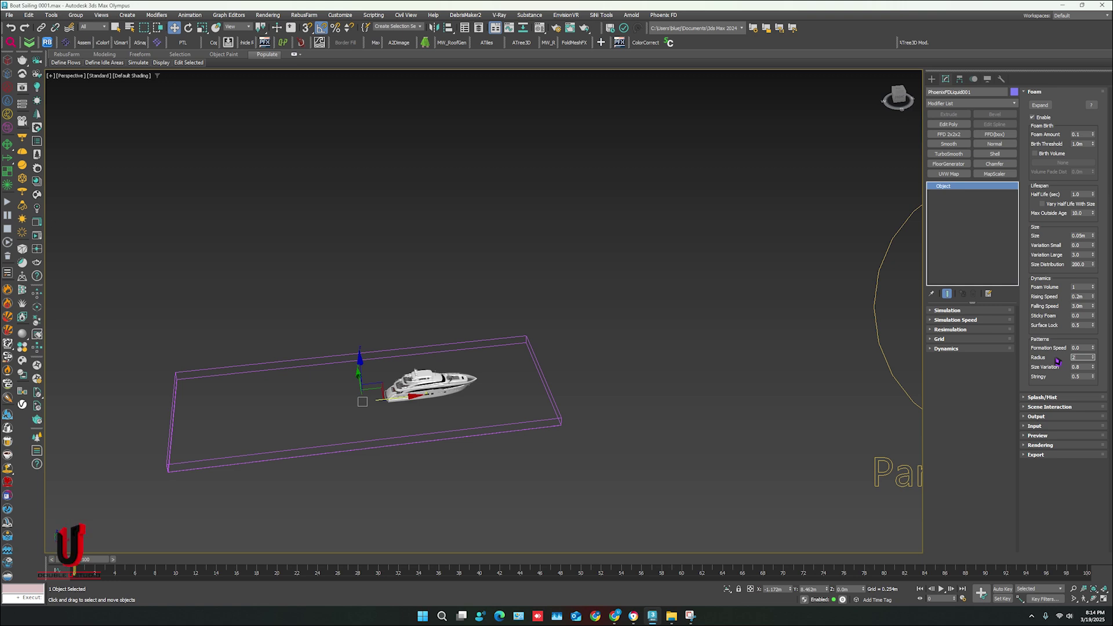
{"action": "key", "text": "Tab"}
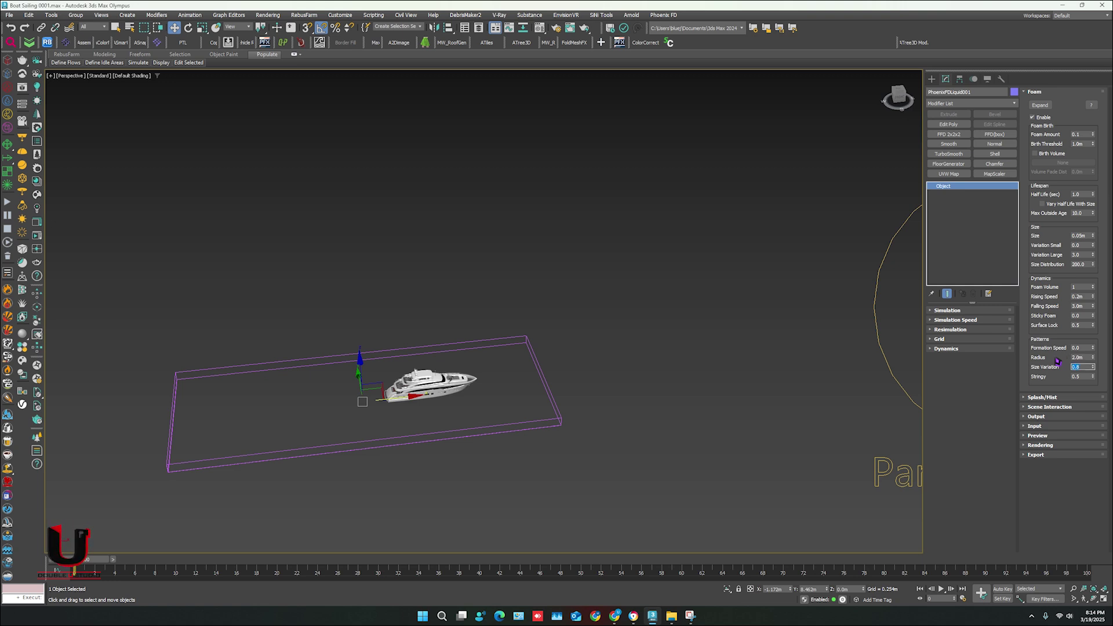
{"action": "key", "text": "Tab"}
{"action": "key", "text": "Tab"}
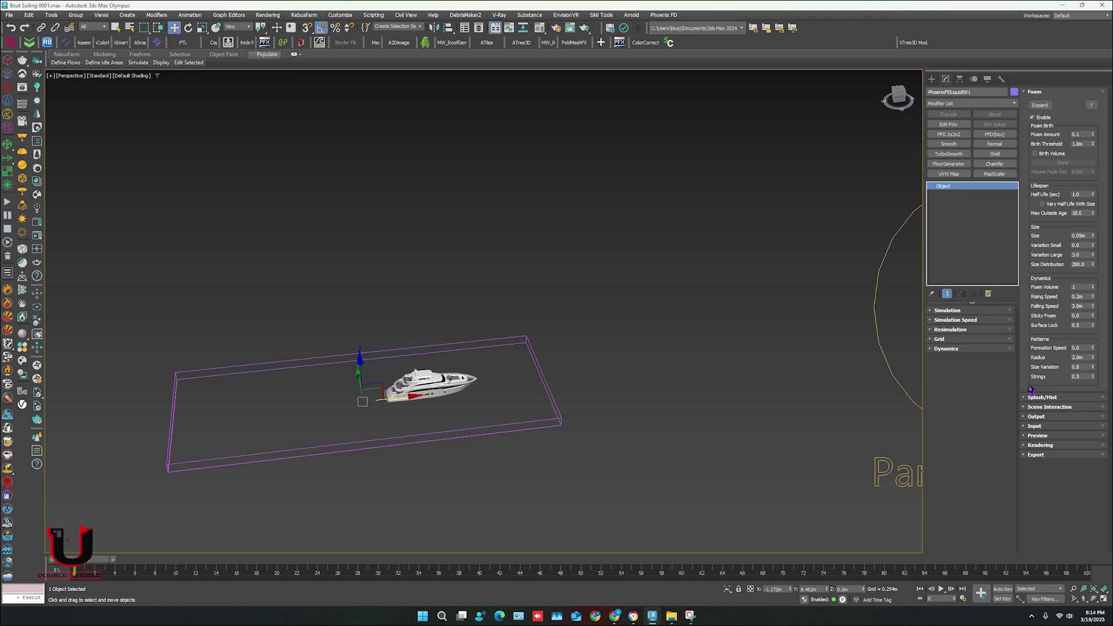
{"action": "left_click", "coordinate": [1036, 93]}
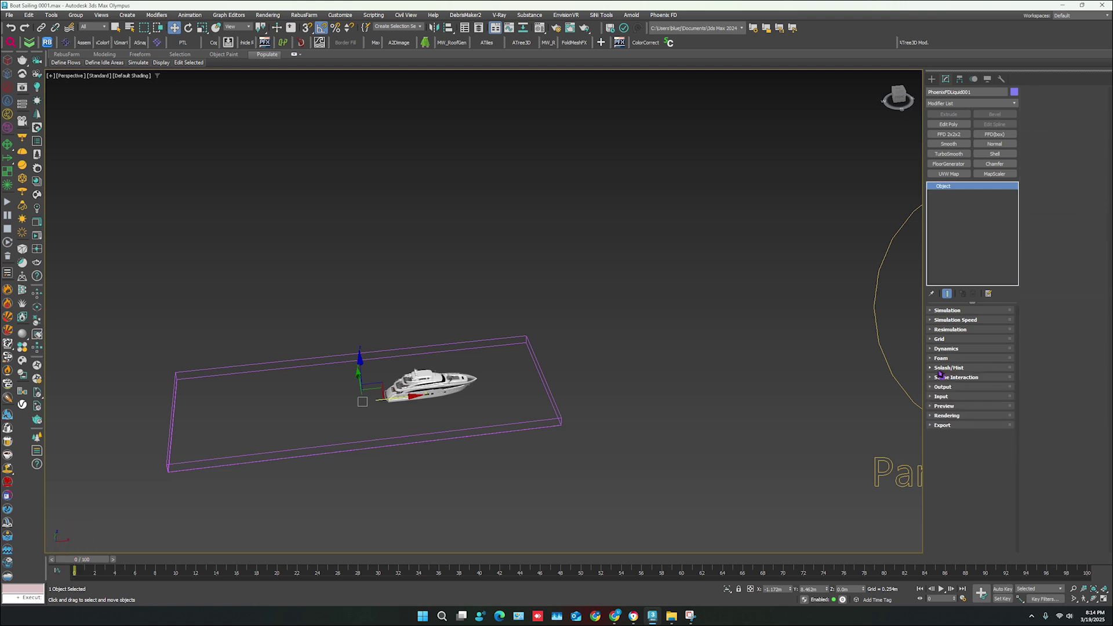
Step: Enable Splash/Mist with a Particle Shader for the splashes, and move that shader beside the foam shader
{"action": "left_click", "coordinate": [943, 367]}
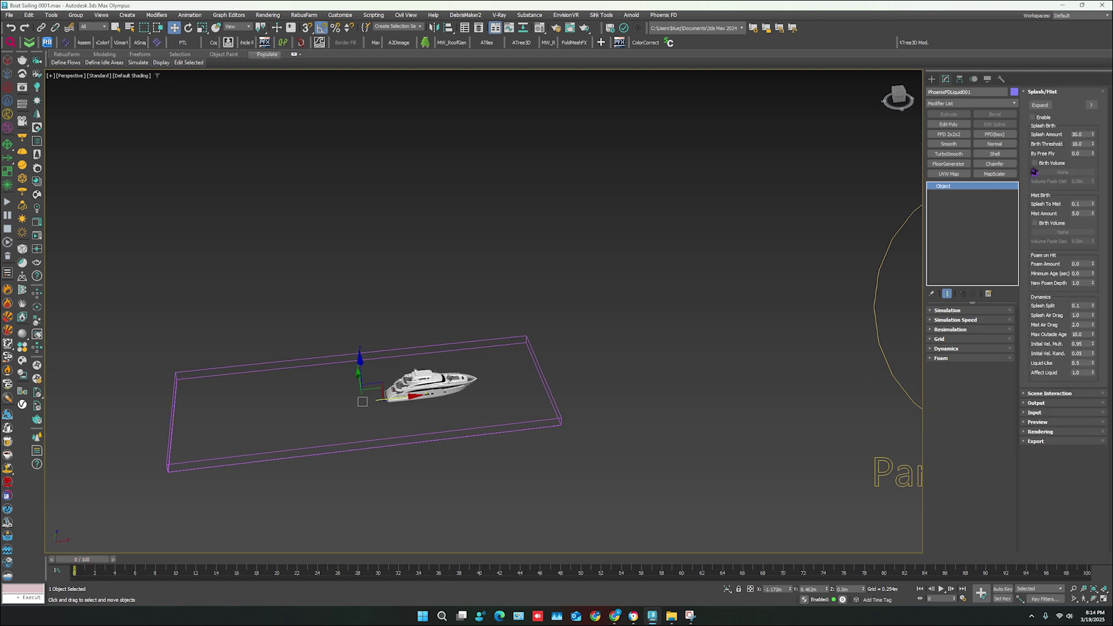
{"action": "left_click", "coordinate": [1032, 117]}
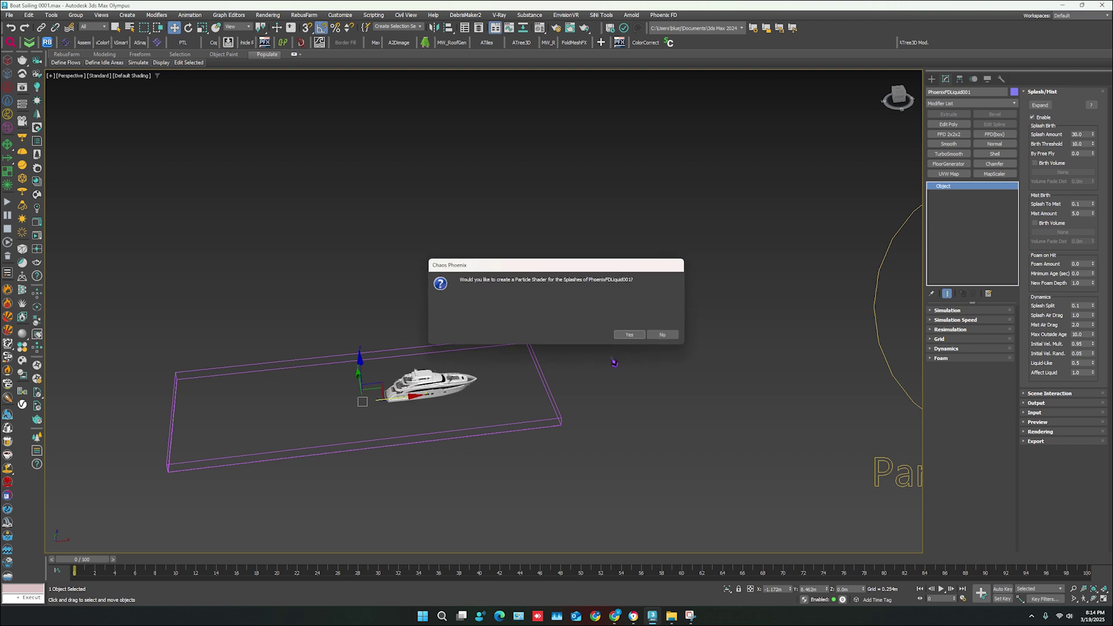
{"action": "left_click", "coordinate": [629, 335]}
{"action": "scroll", "coordinate": [616, 324], "scroll_direction": "down", "scroll_amount": 3}
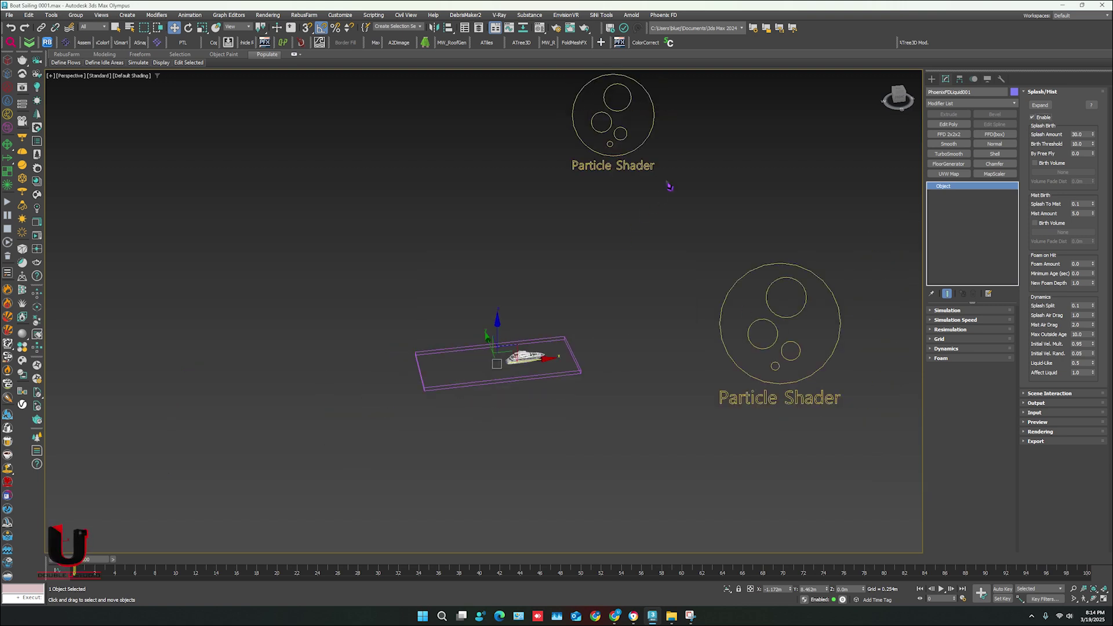
{"action": "left_click", "coordinate": [618, 164]}
{"action": "left_click_drag", "start_coordinate": [627, 117], "coordinate": [913, 333]}
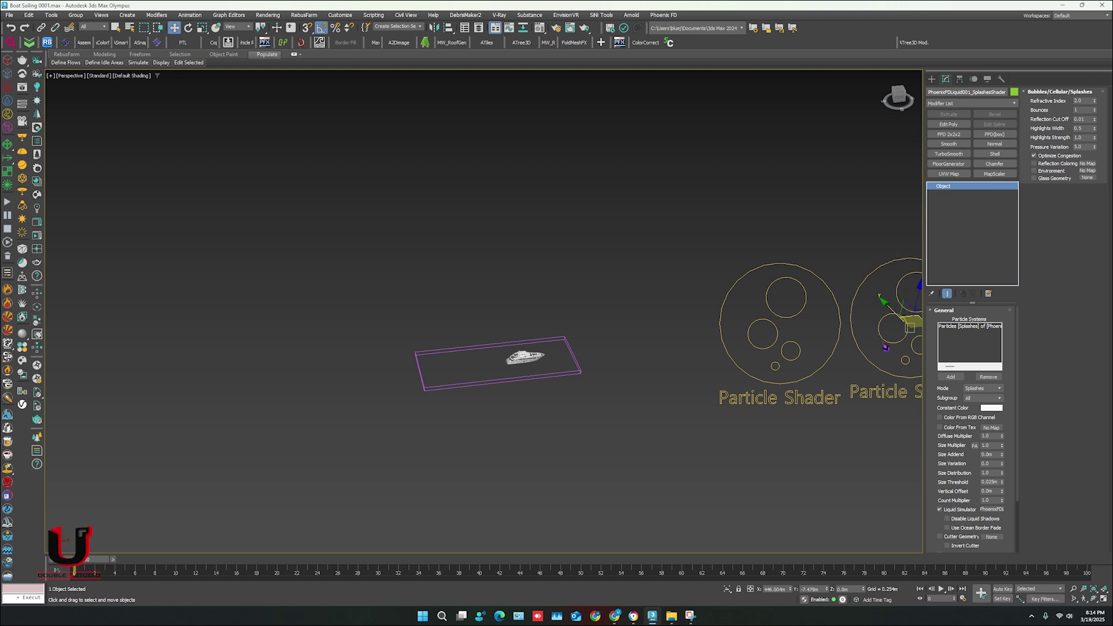
Step: Select the Phoenix FD liquid simulator and set its Splash Birth to Splash Amount 12.0 and Birth Threshold 6.0
{"action": "scroll", "coordinate": [554, 362], "scroll_direction": "up", "scroll_amount": 5}
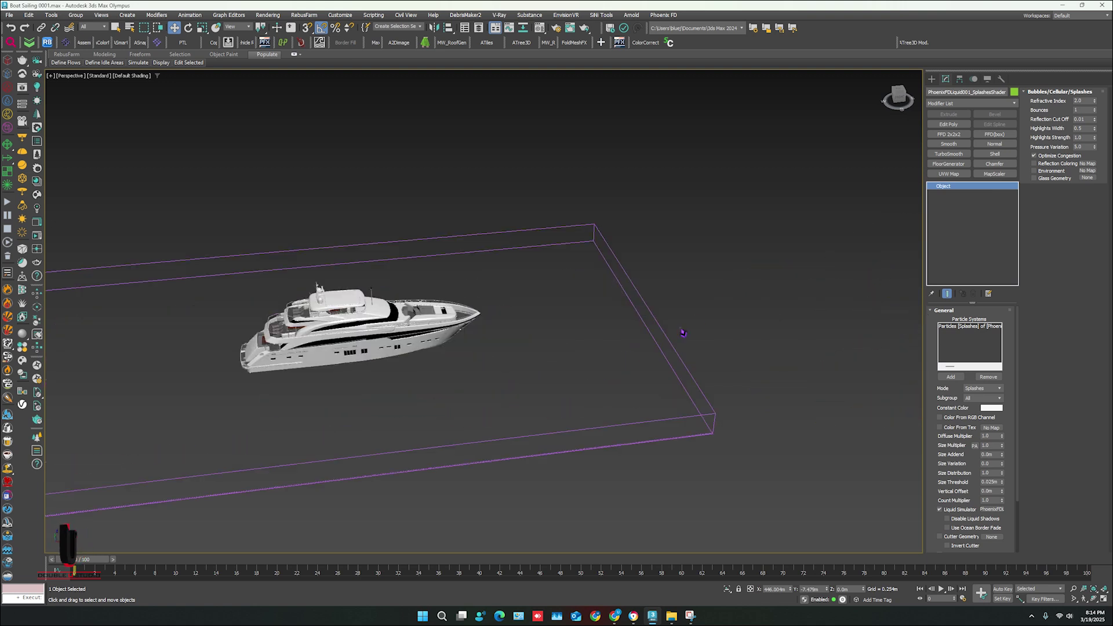
{"action": "left_click_drag", "start_coordinate": [704, 311], "coordinate": [643, 370]}
{"action": "middle_click_drag", "start_coordinate": [541, 391], "coordinate": [621, 370]}
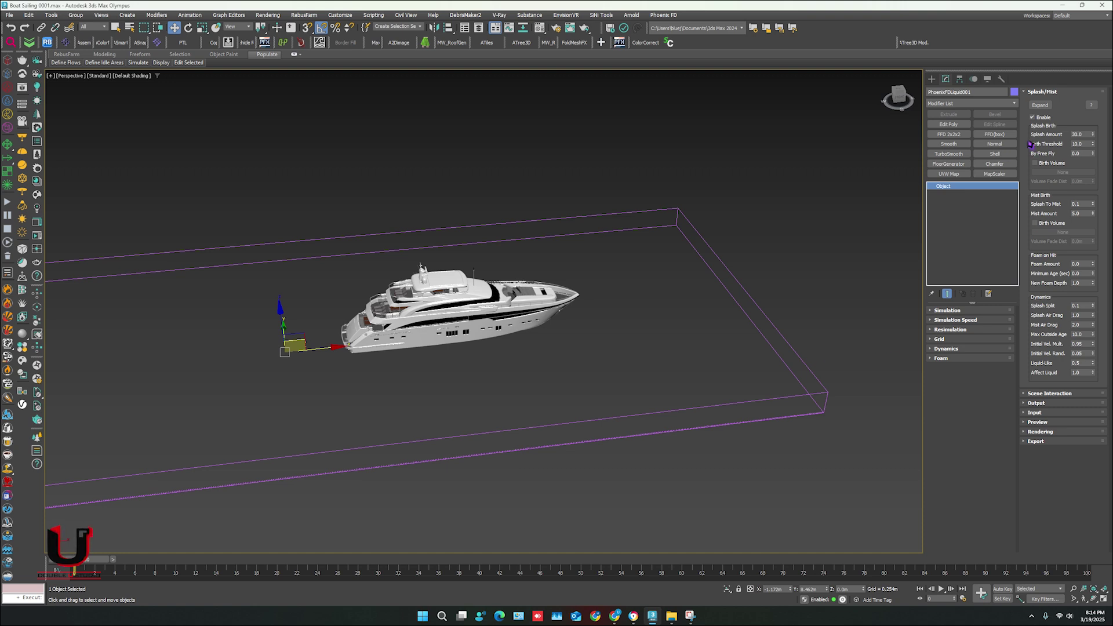
{"action": "left_click", "coordinate": [1086, 135]}
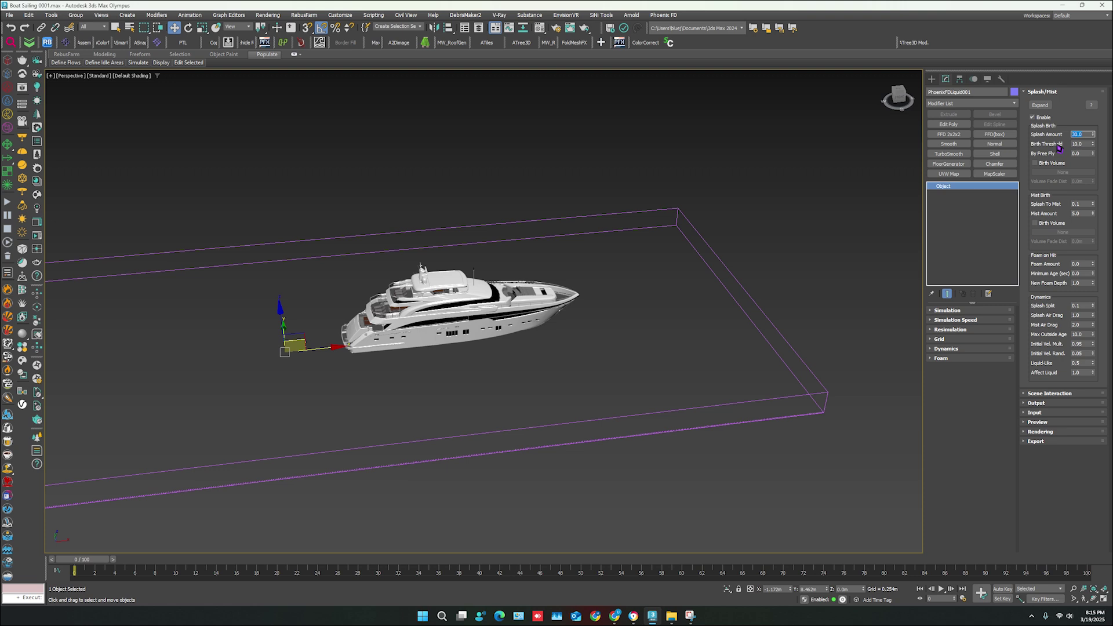
{"action": "type", "text": "12"}
{"action": "key", "text": "Tab"}
{"action": "type", "text": "6"}
{"action": "key", "text": "Tab"}
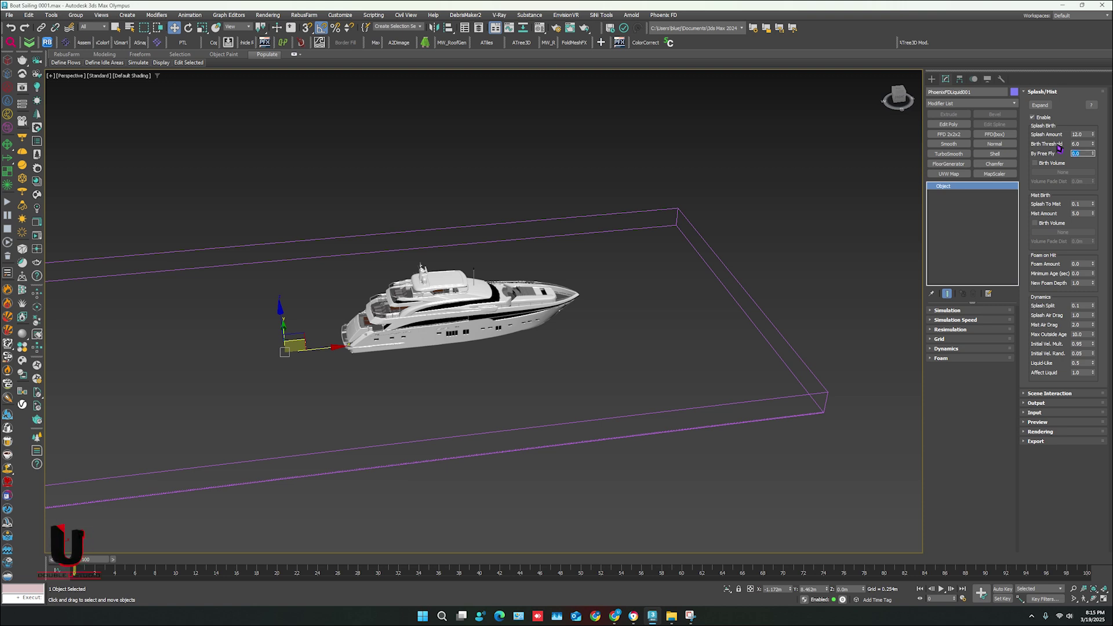
Step: Set the Mist Birth values to Splash To Mist 0.5 and Mist Amount 3.0
{"action": "left_click", "coordinate": [1082, 210]}
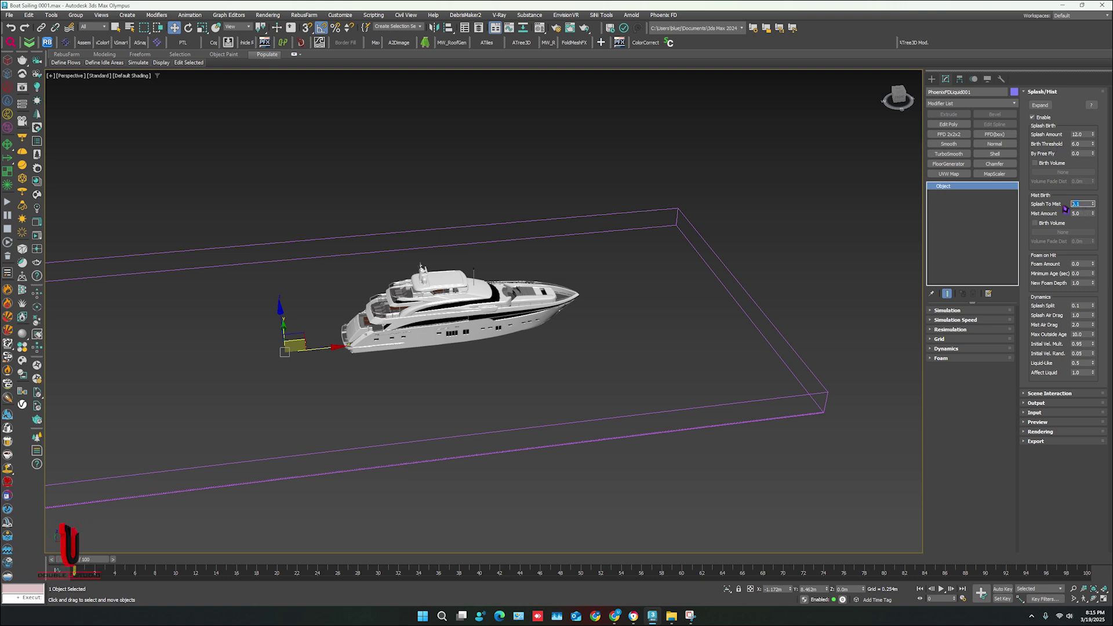
{"action": "type", "text": ".5"}
{"action": "key", "text": "Tab"}
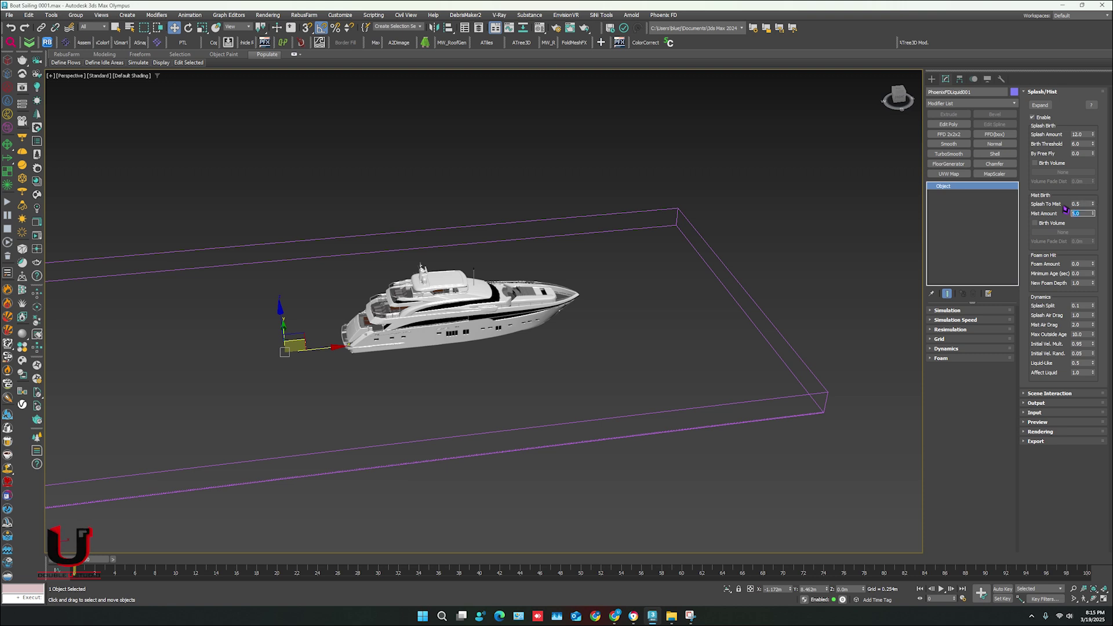
{"action": "type", "text": "3"}
{"action": "key", "text": "Return"}
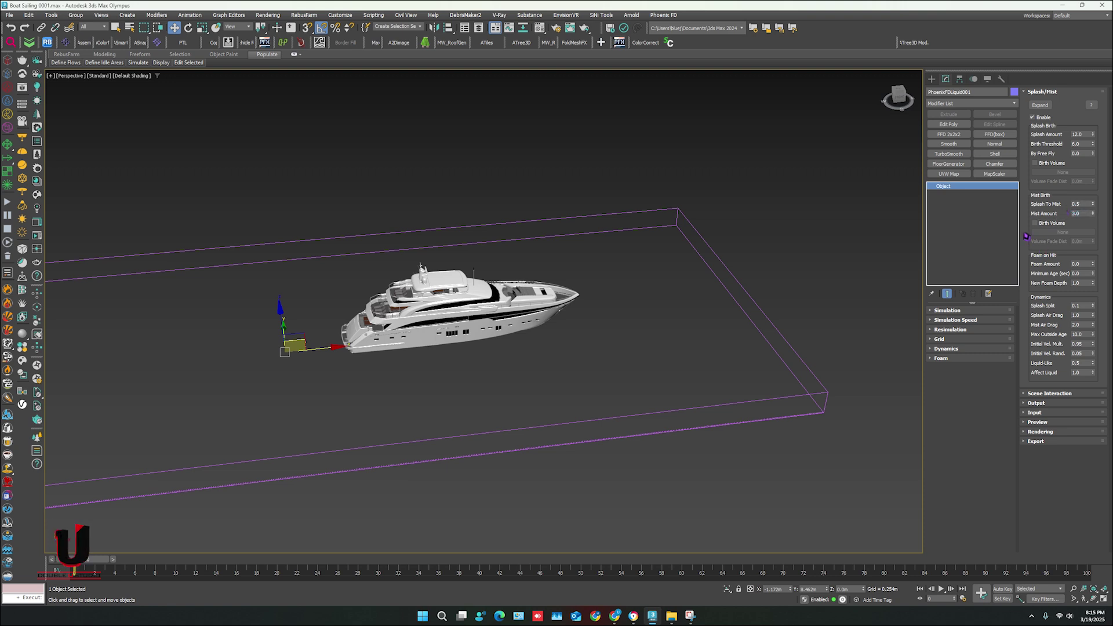
Step: Set the Foam on Hit values to Foam Amount 2.0 and New Foam Depth 4.0
{"action": "left_click", "coordinate": [1082, 264]}
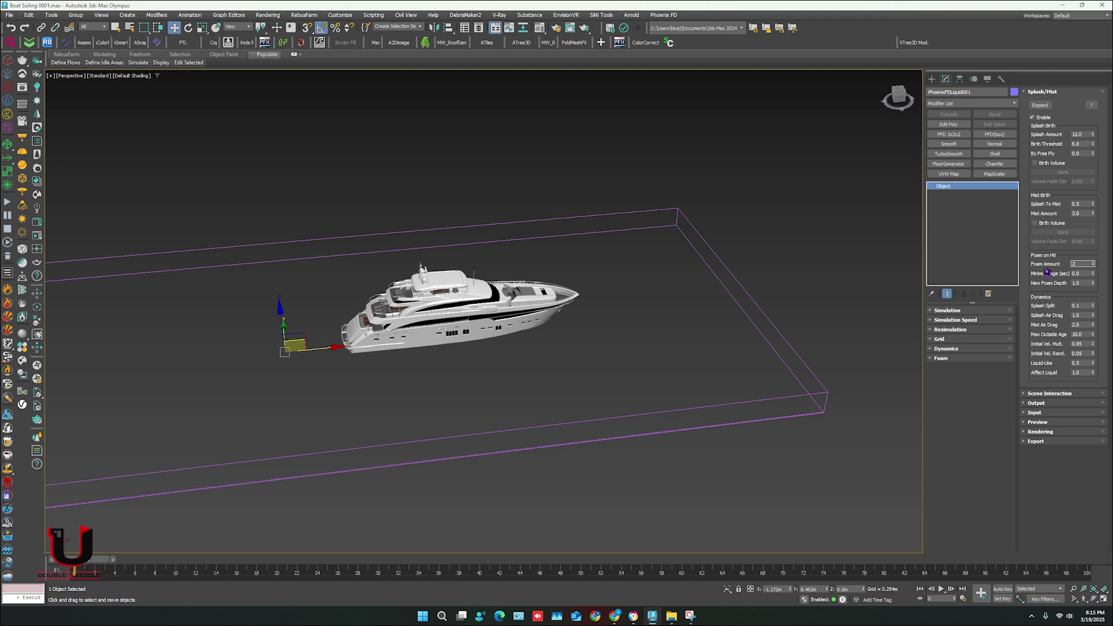
{"action": "type", "text": "2"}
{"action": "key", "text": "Tab"}
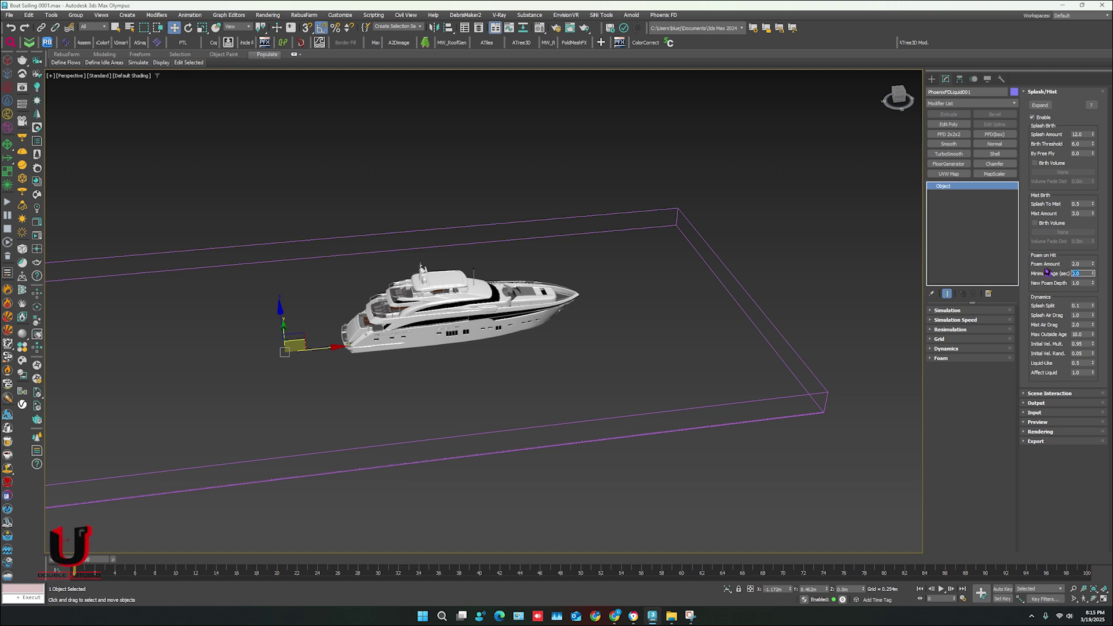
{"action": "key", "text": "Tab"}
{"action": "key", "text": "Tab"}
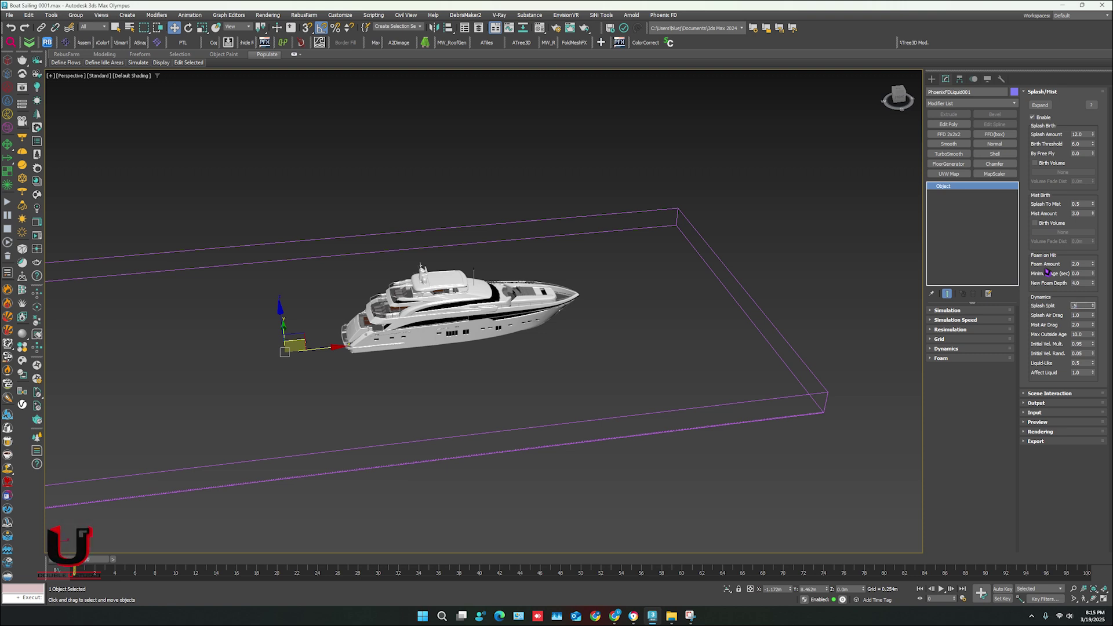
Step: Set the splash dynamics to Splash Split 0.5, Mist Air Drag 3.0 and Max Outside Age 4.0
{"action": "key", "text": "Tab"}
{"action": "key", "text": "Tab"}
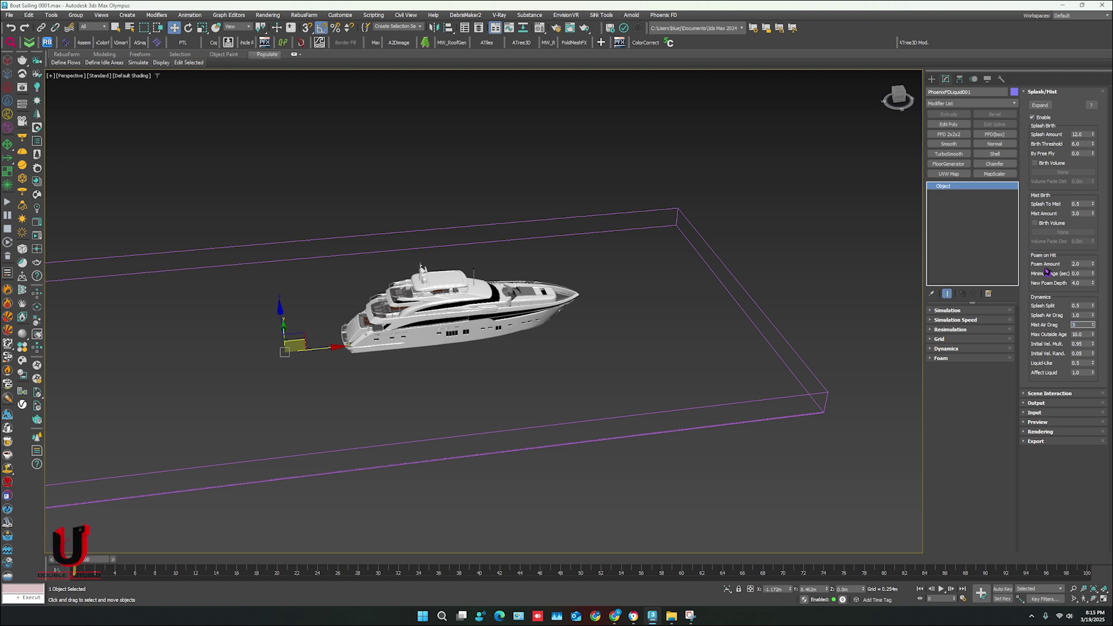
{"action": "key", "text": "Tab"}
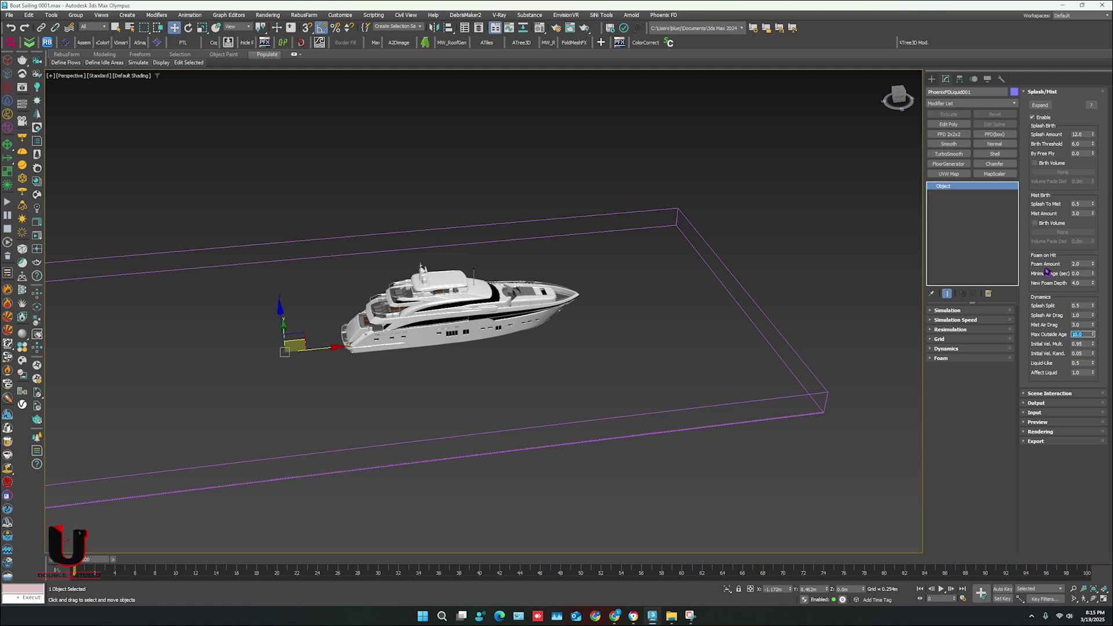
{"action": "type", "text": "4"}
{"action": "key", "text": "Tab"}
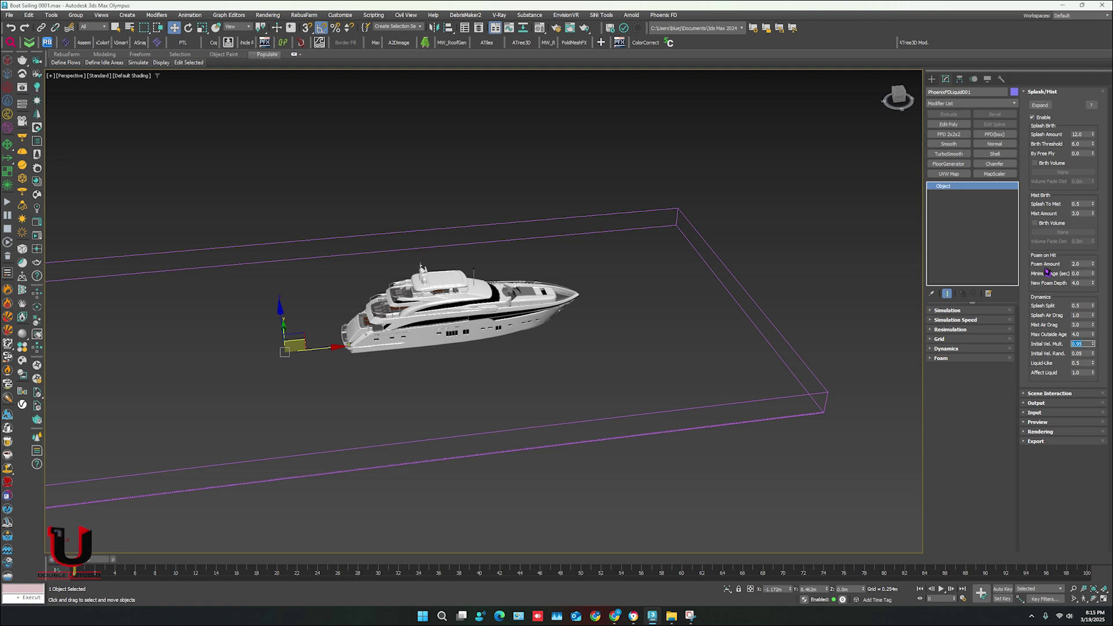
Step: Set the splashes' Initial Vel. Mult. to 1.0, Initial Vel. Rand. to 0.1 and Liquid-Like to 1.0, and close the Splash/Mist settings
{"action": "type", "text": "1"}
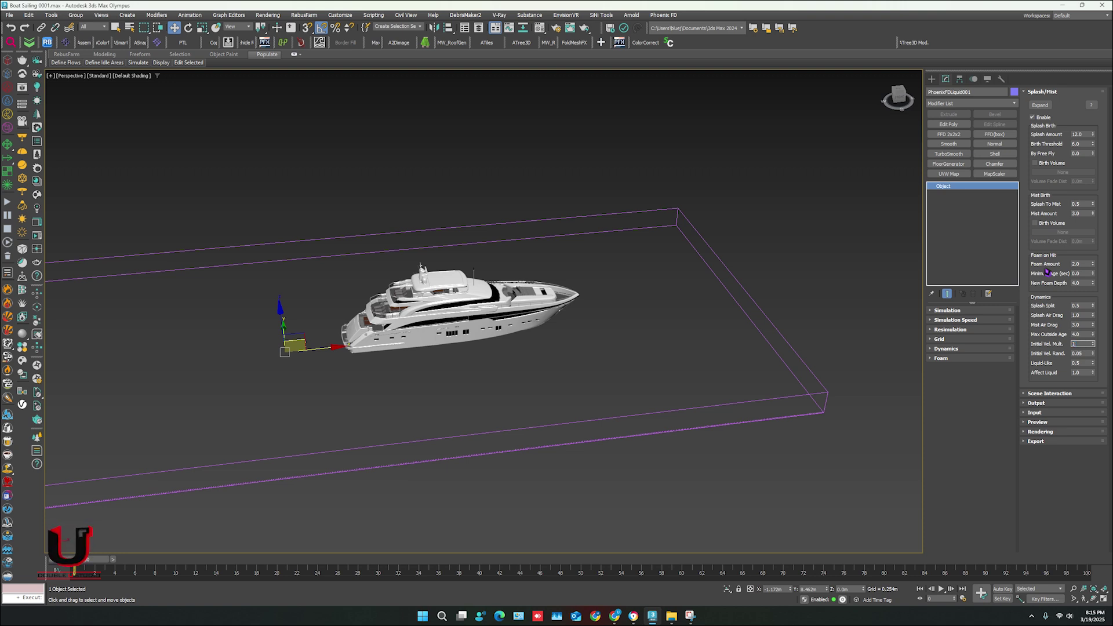
{"action": "key", "text": "Tab"}
{"action": "type", "text": "1"}
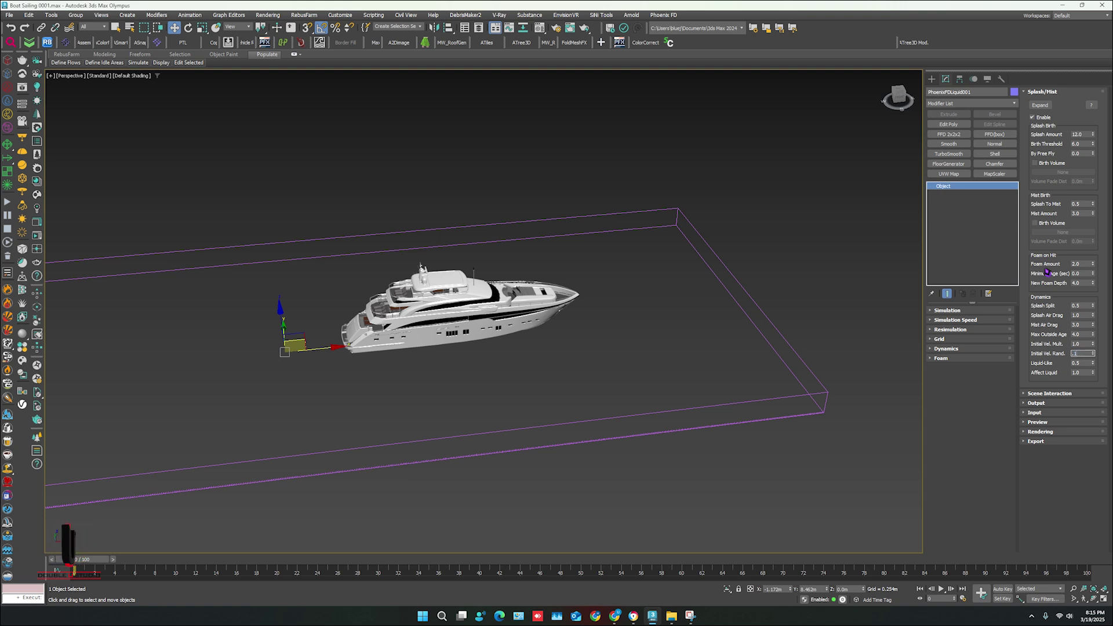
{"action": "key", "text": "Tab"}
{"action": "type", "text": "1"}
{"action": "key", "text": "Tab"}
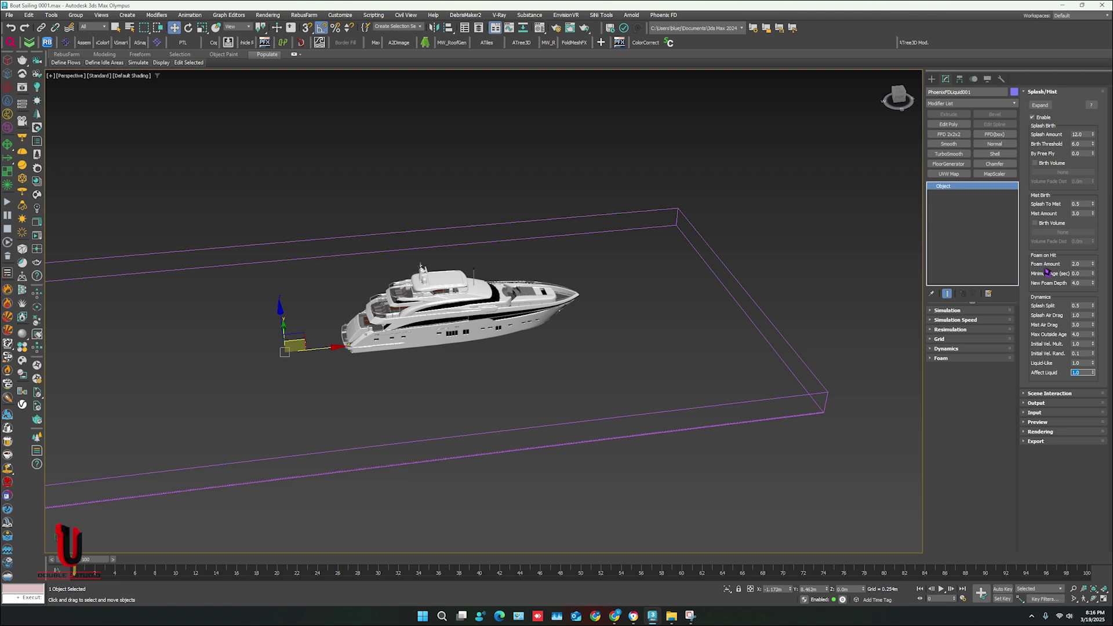
{"action": "left_click", "coordinate": [1043, 95]}
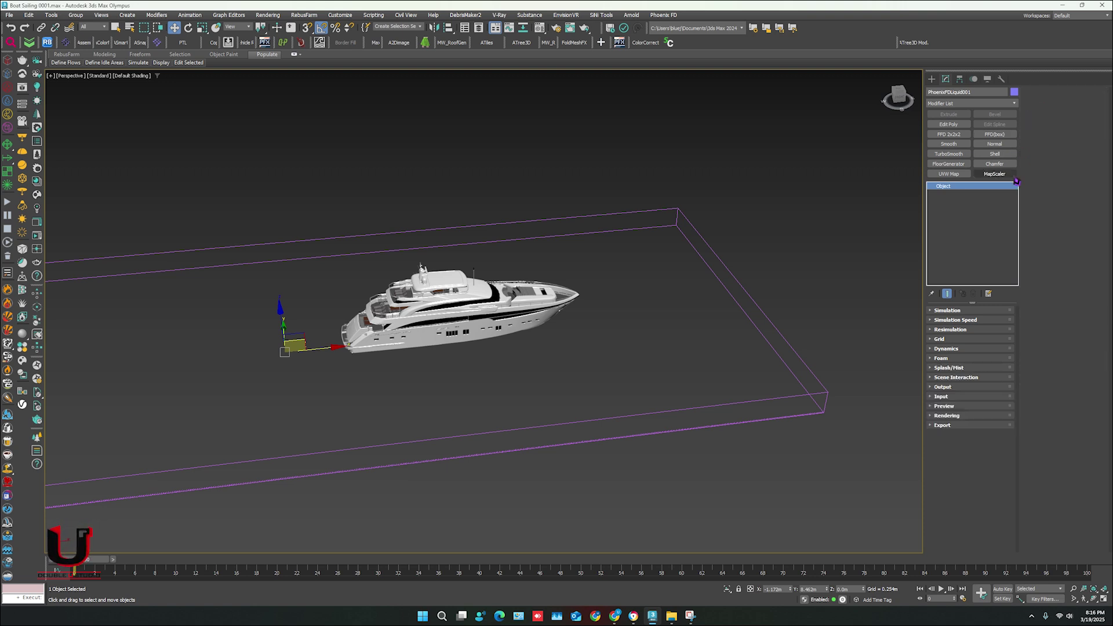
Step: Set the liquid simulator's rendering mode to Ocean Mesh
{"action": "left_click", "coordinate": [947, 417]}
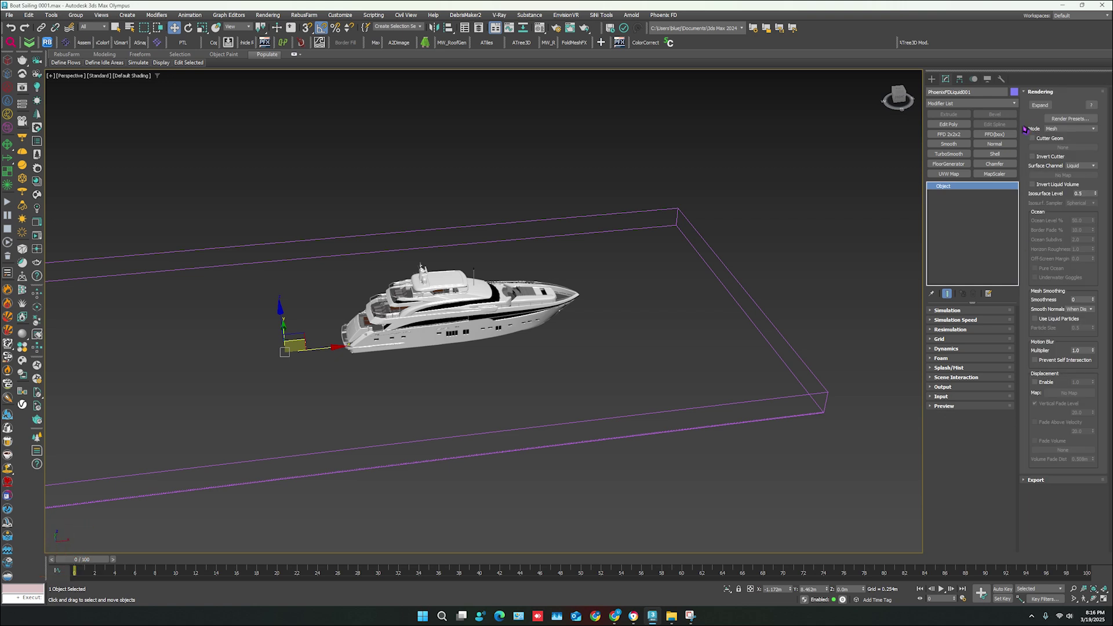
{"action": "left_click", "coordinate": [1074, 131]}
{"action": "left_click", "coordinate": [1063, 180]}
{"action": "left_click", "coordinate": [629, 335]}
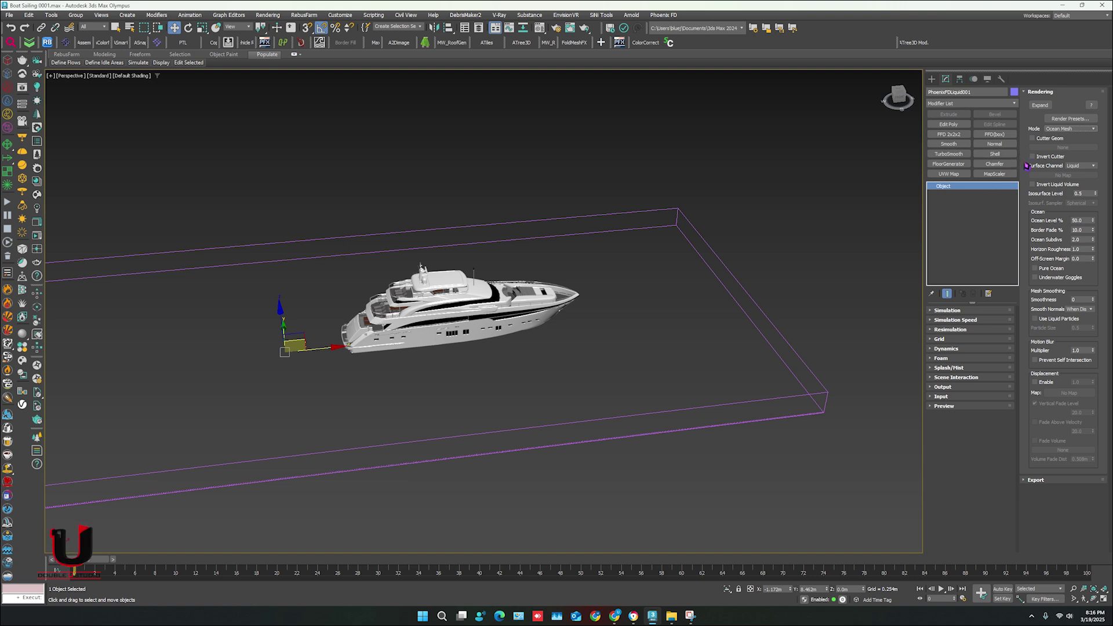
Step: Set the ocean mesh's Ocean Level to 32%
{"action": "left_click", "coordinate": [1078, 221]}
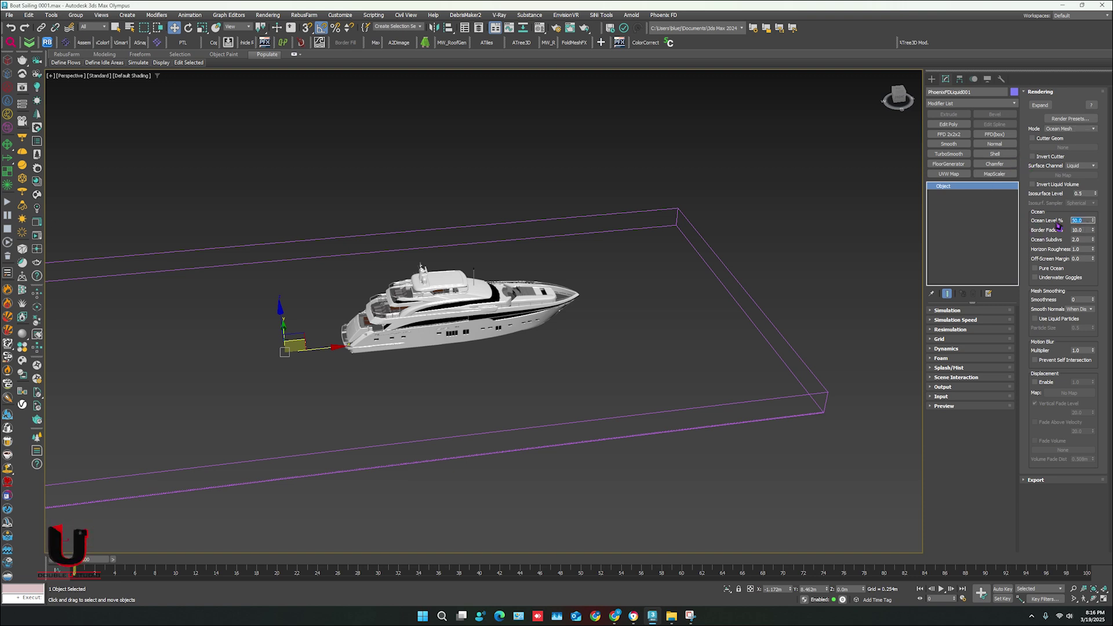
{"action": "type", "text": "3"}
{"action": "type", "text": "3"}
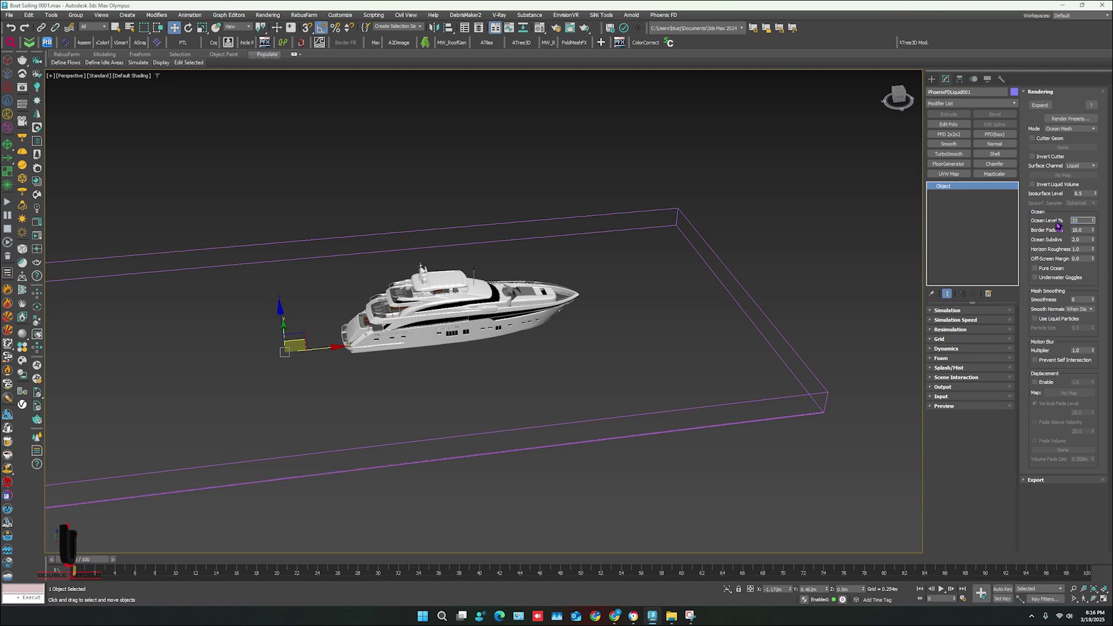
{"action": "left_click", "coordinate": [1027, 236]}
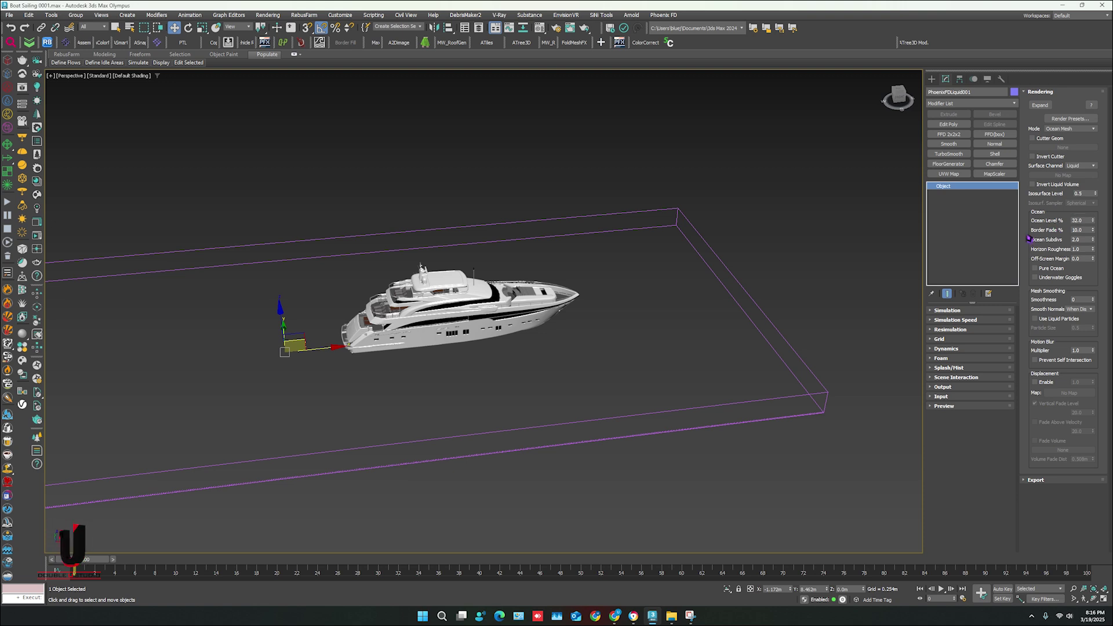
Step: Enable displacement for the ocean mesh and assign a PhoenixFDOceanTex as its displacement map
{"action": "left_click", "coordinate": [1035, 383]}
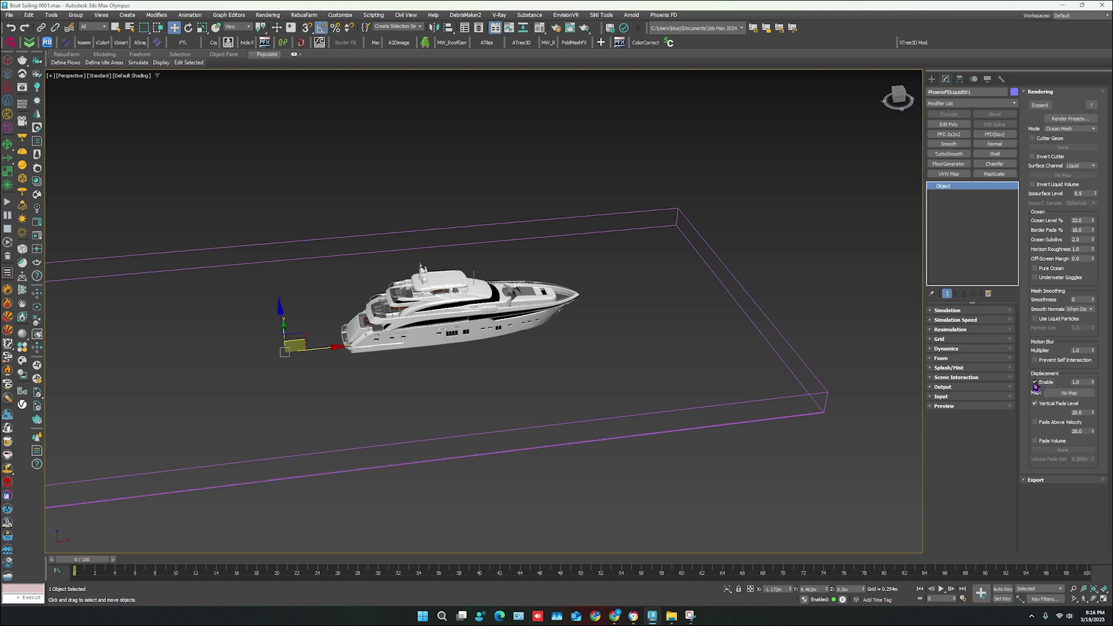
{"action": "left_click", "coordinate": [1066, 396]}
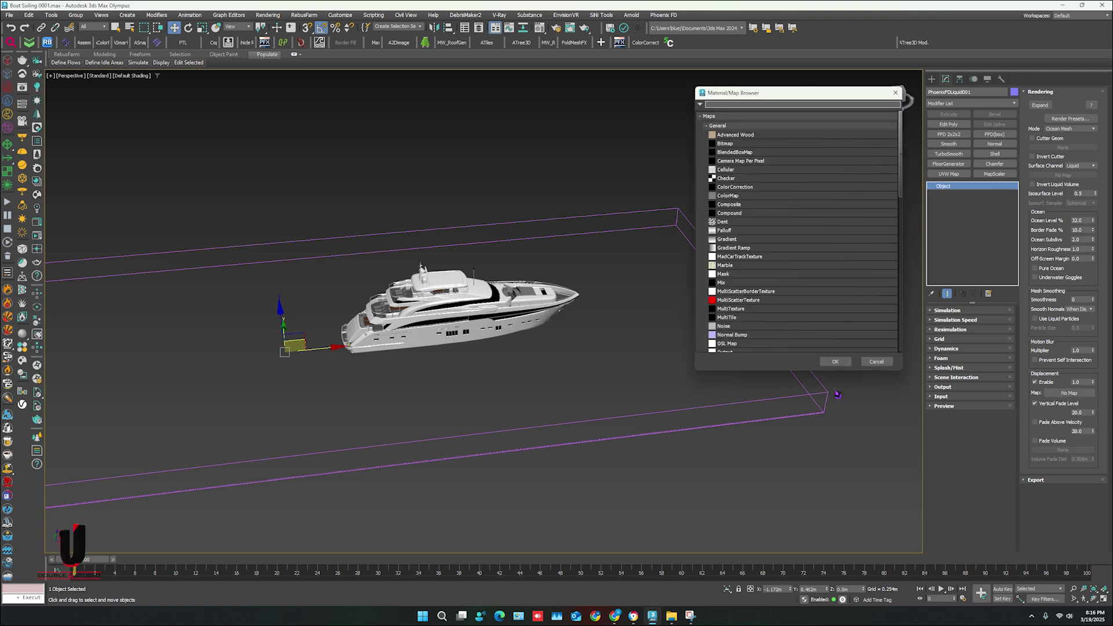
{"action": "left_click", "coordinate": [719, 125]}
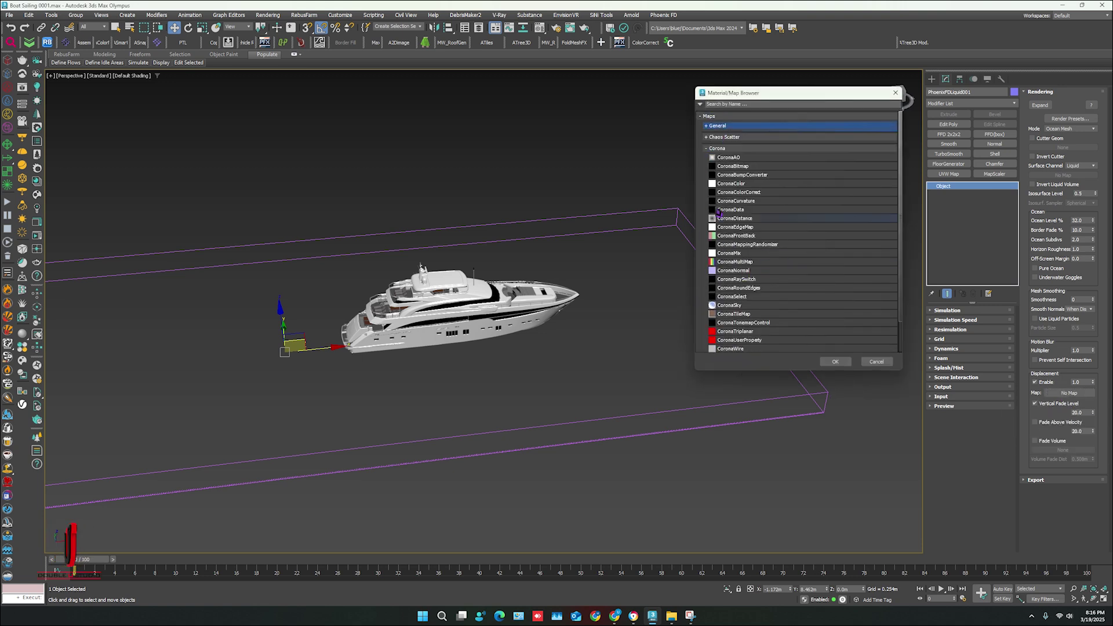
{"action": "left_click", "coordinate": [719, 148]}
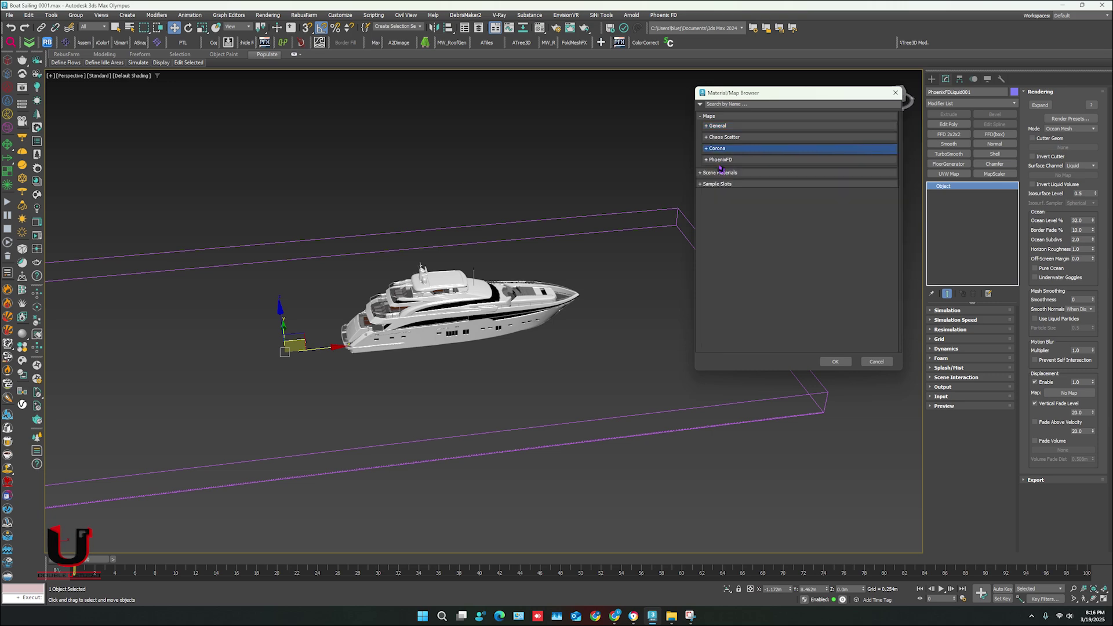
{"action": "left_click", "coordinate": [722, 159]}
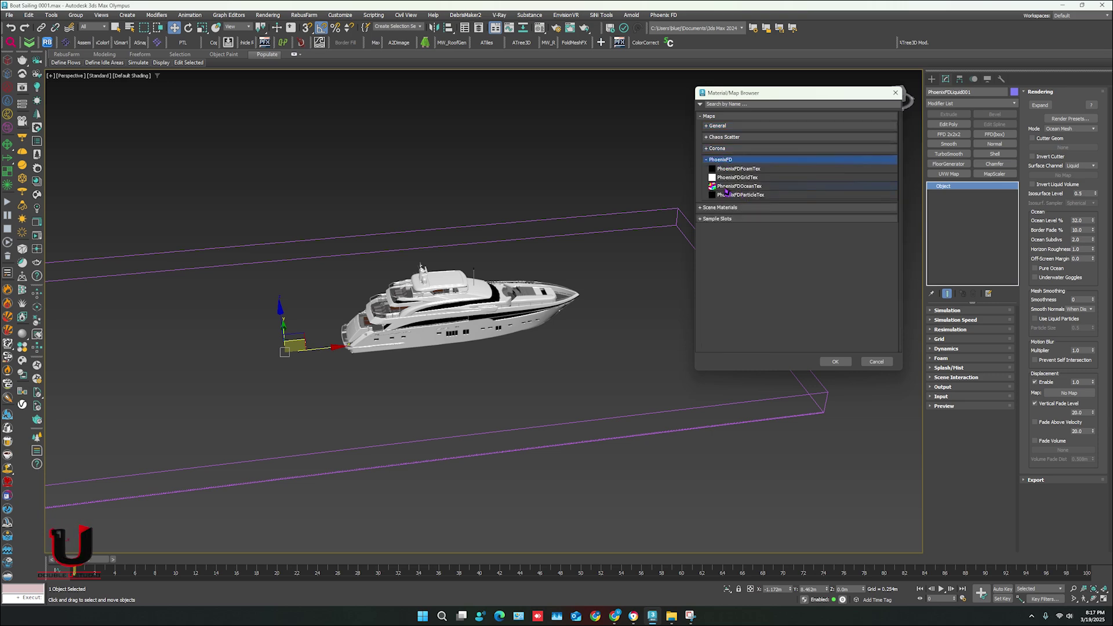
{"action": "left_click", "coordinate": [738, 186]}
{"action": "left_click", "coordinate": [835, 361]}
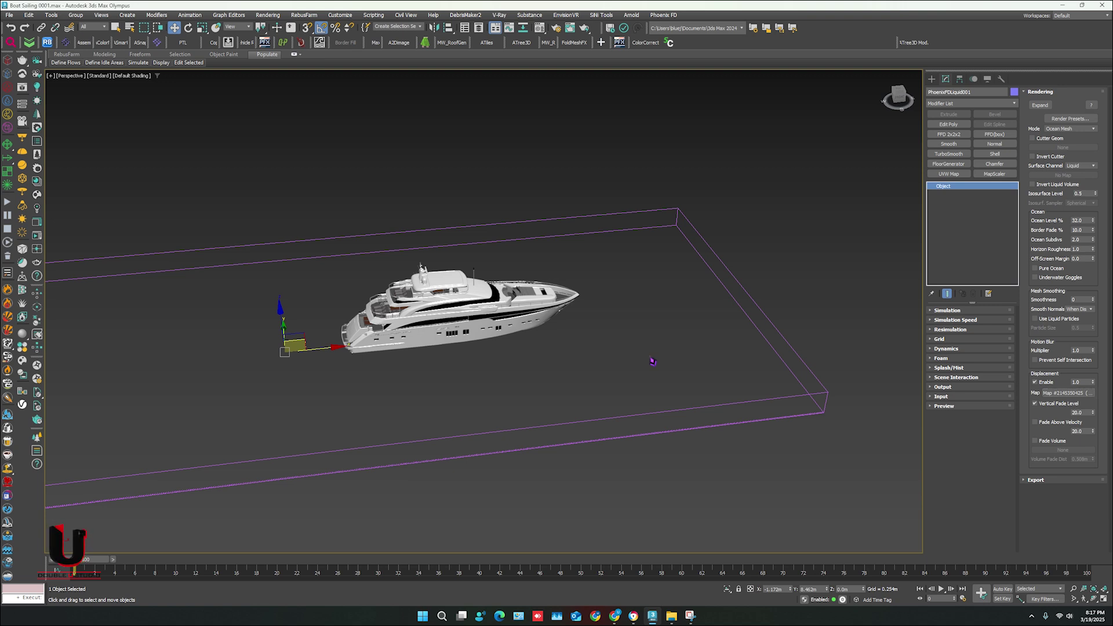
Step: Load the displacement map into the Material Editor's last sample slot and place its enlarged preview beside the editor
{"action": "key", "text": "m"}
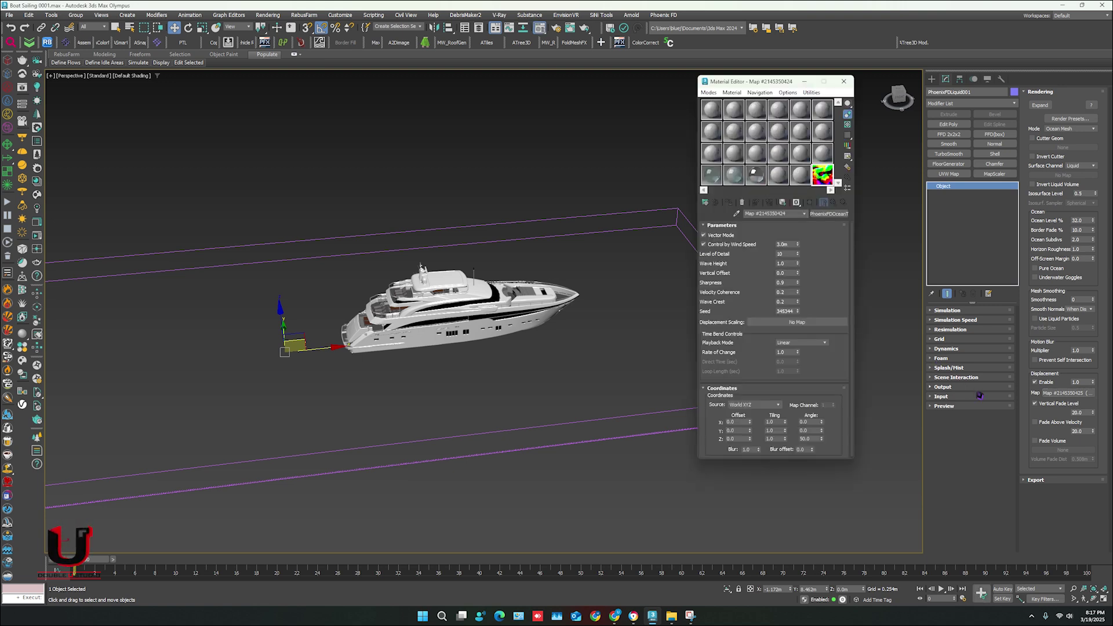
{"action": "left_click_drag", "start_coordinate": [1066, 397], "coordinate": [822, 174]}
{"action": "left_click", "coordinate": [759, 300]}
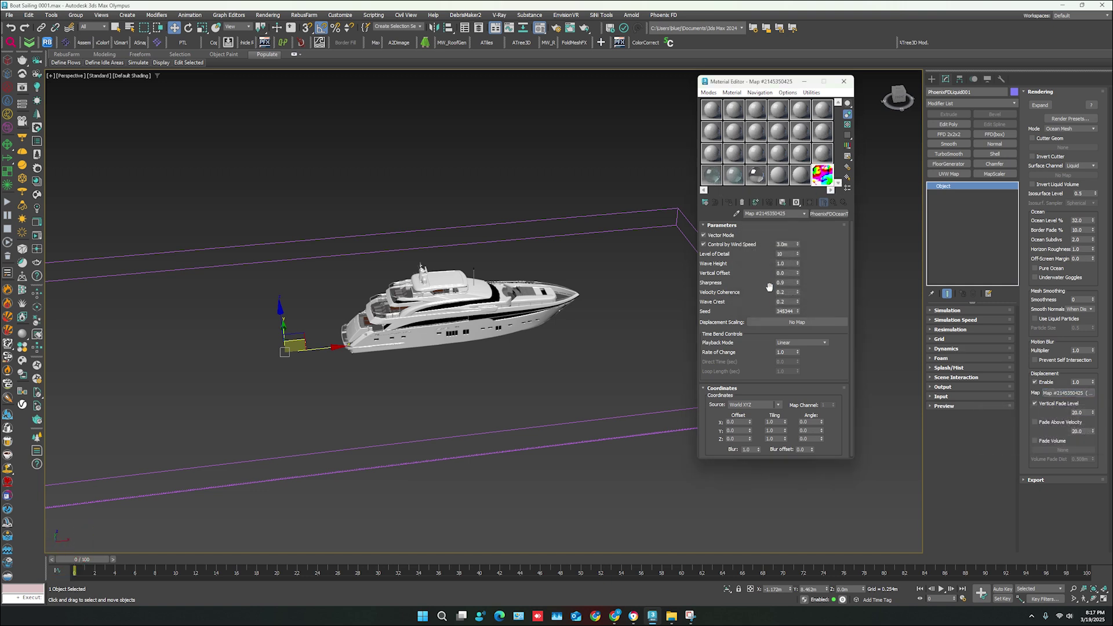
{"action": "double_click", "coordinate": [823, 175]}
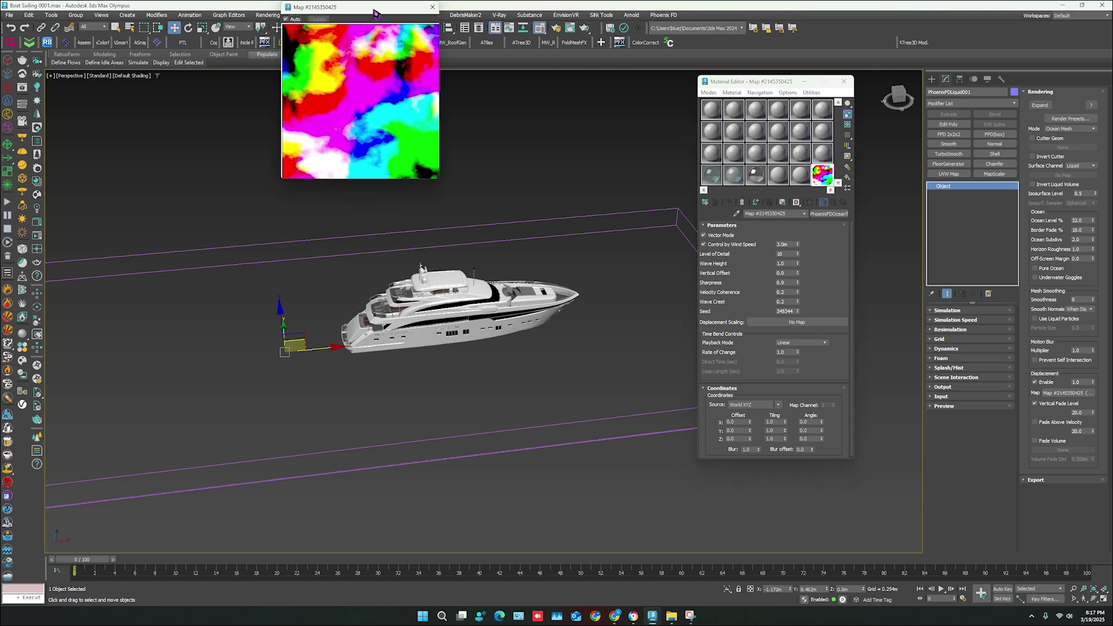
{"action": "left_click_drag", "start_coordinate": [376, 13], "coordinate": [553, 91]}
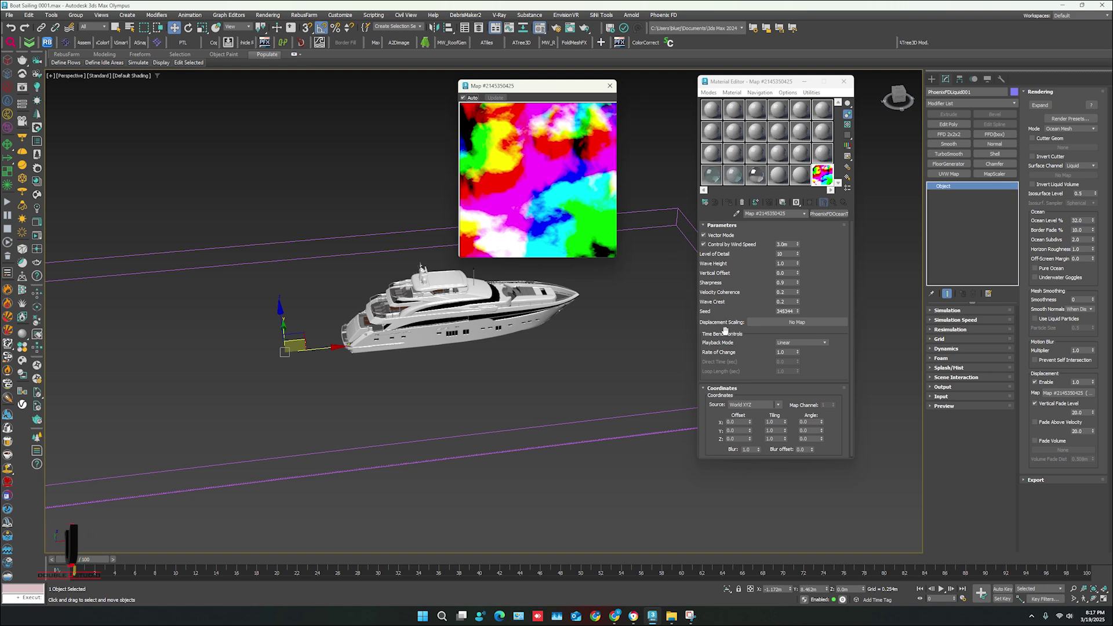
Step: Set the ocean texture's Z mapping angle to 60 degrees
{"action": "scroll", "coordinate": [832, 275], "scroll_direction": "down", "scroll_amount": 1}
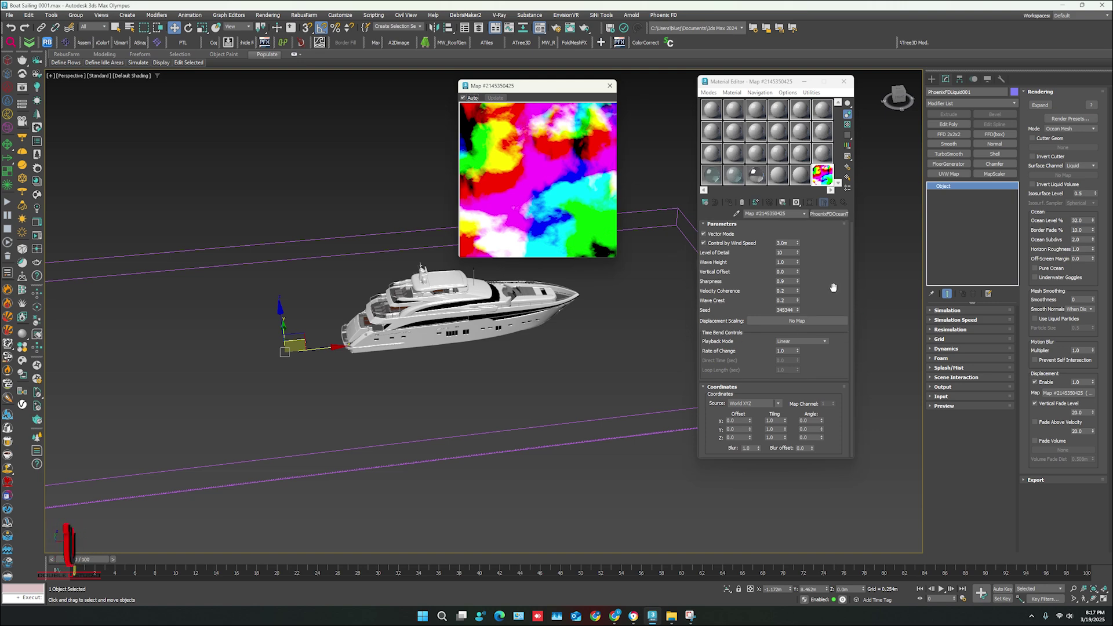
{"action": "left_click", "coordinate": [811, 438]}
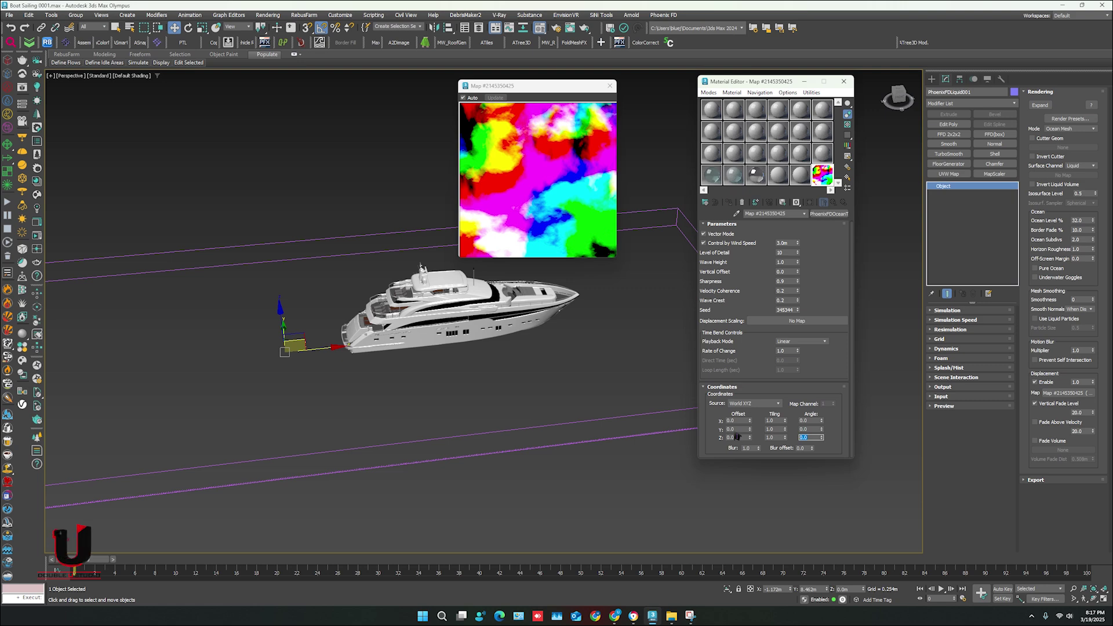
{"action": "type", "text": "60"}
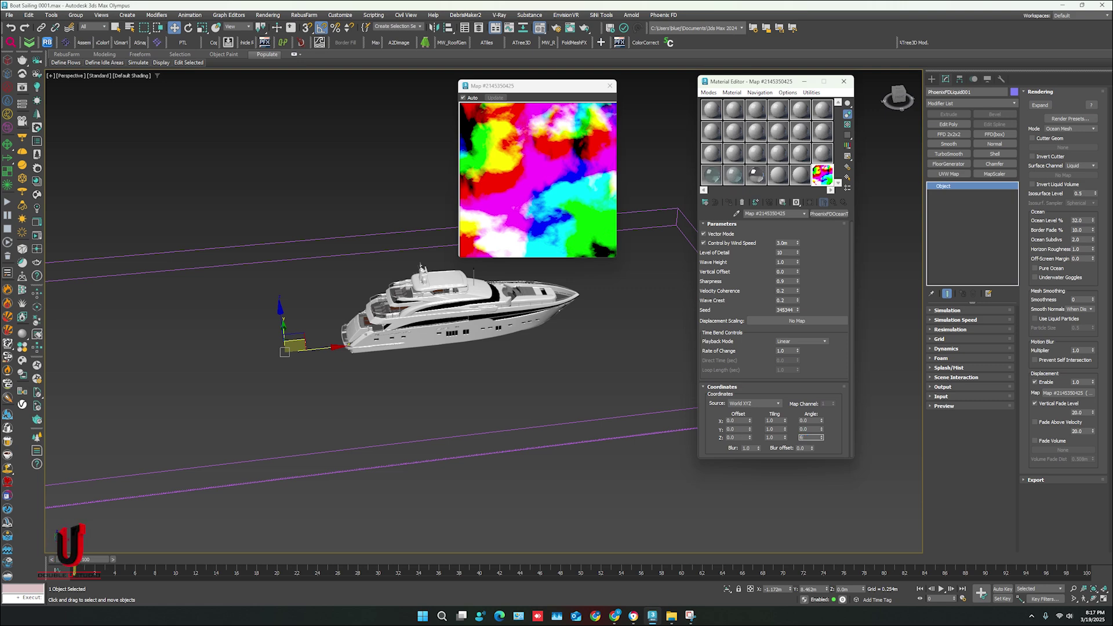
{"action": "key", "text": "Return"}
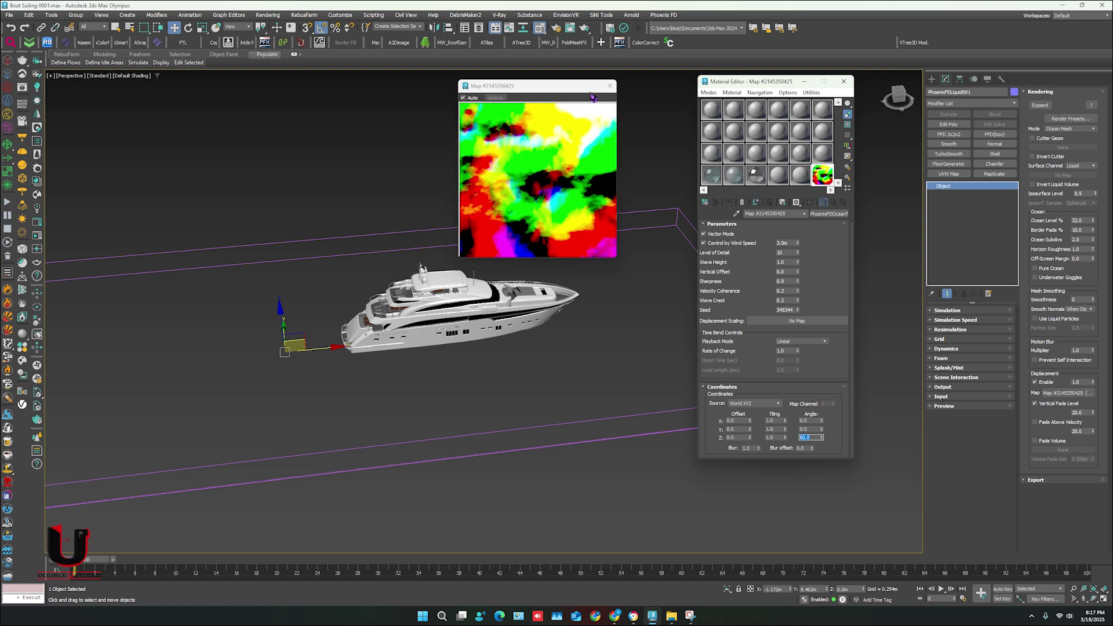
Step: Close the enlarged map preview and the Material Editor, and clear the object selection in the scene
{"action": "left_click", "coordinate": [611, 86]}
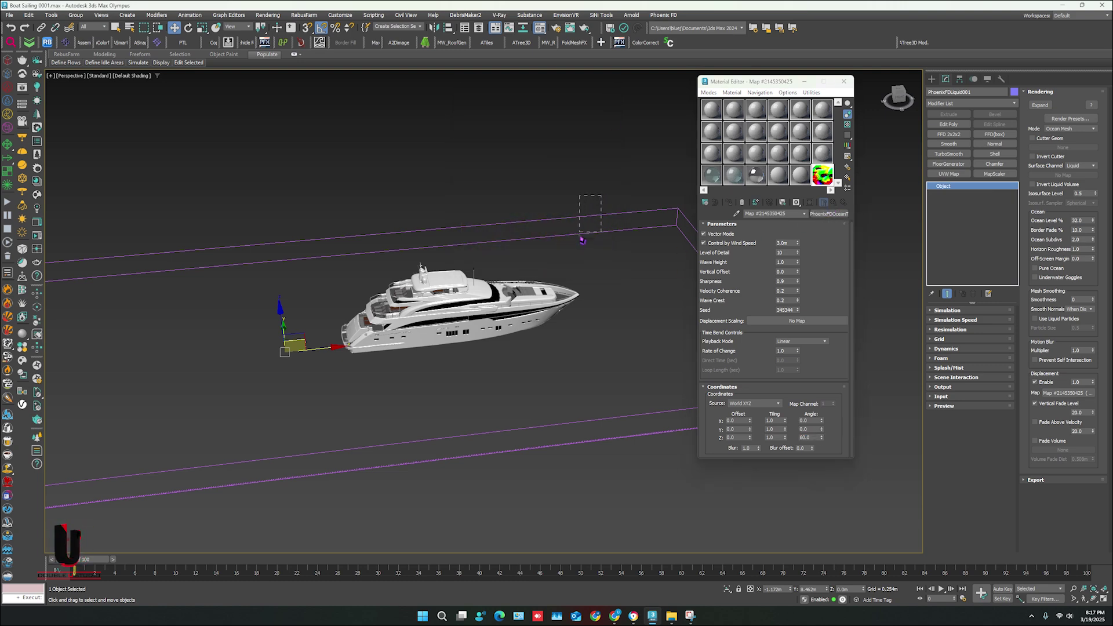
{"action": "left_click", "coordinate": [713, 175]}
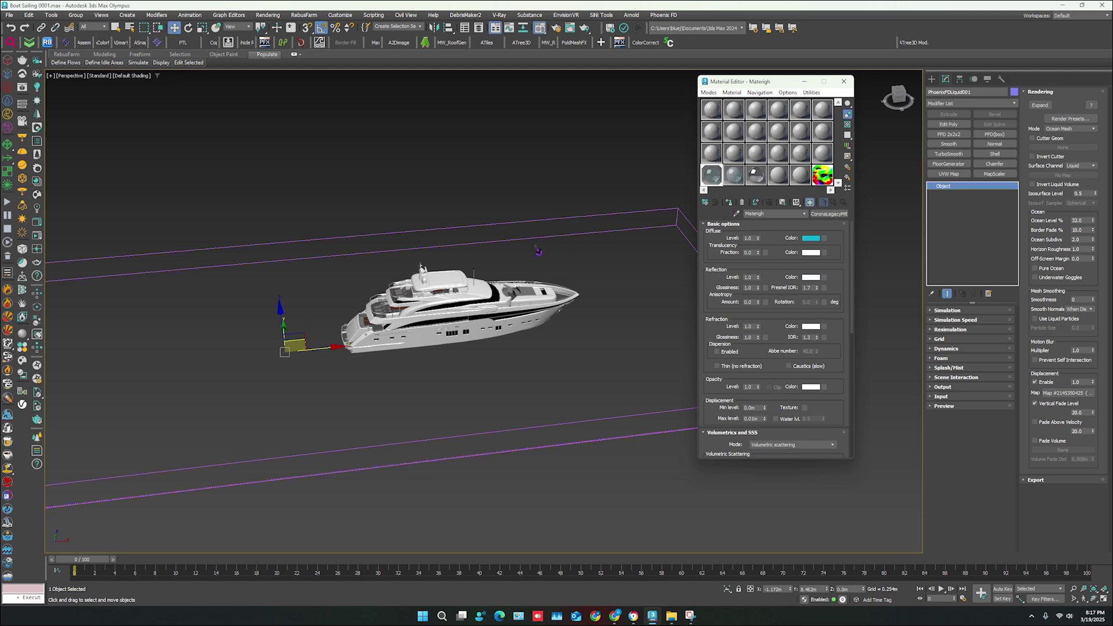
{"action": "left_click", "coordinate": [843, 84]}
{"action": "left_click", "coordinate": [773, 298]}
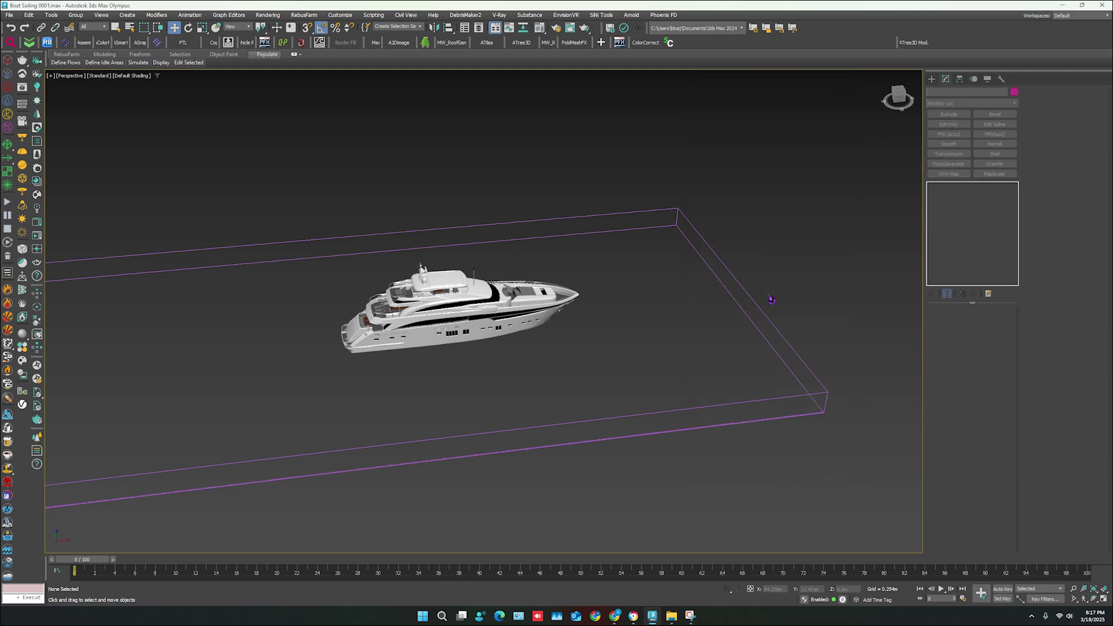
Step: Create a thin standard primitive box at the yacht's stern, spanning part of the hull's width
{"action": "left_click", "coordinate": [459, 326]}
{"action": "middle_click_drag", "start_coordinate": [460, 326], "coordinate": [419, 328], "text": "alt"}
{"action": "scroll", "coordinate": [464, 335], "scroll_direction": "up", "scroll_amount": 3}
{"action": "left_click", "coordinate": [932, 80]}
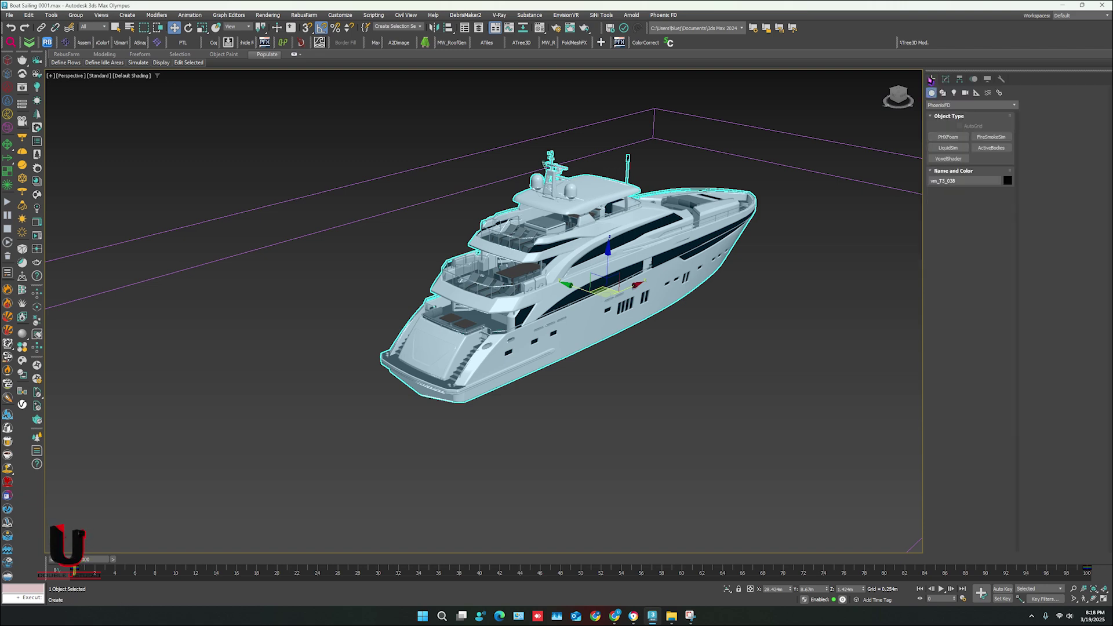
{"action": "left_click", "coordinate": [947, 106]}
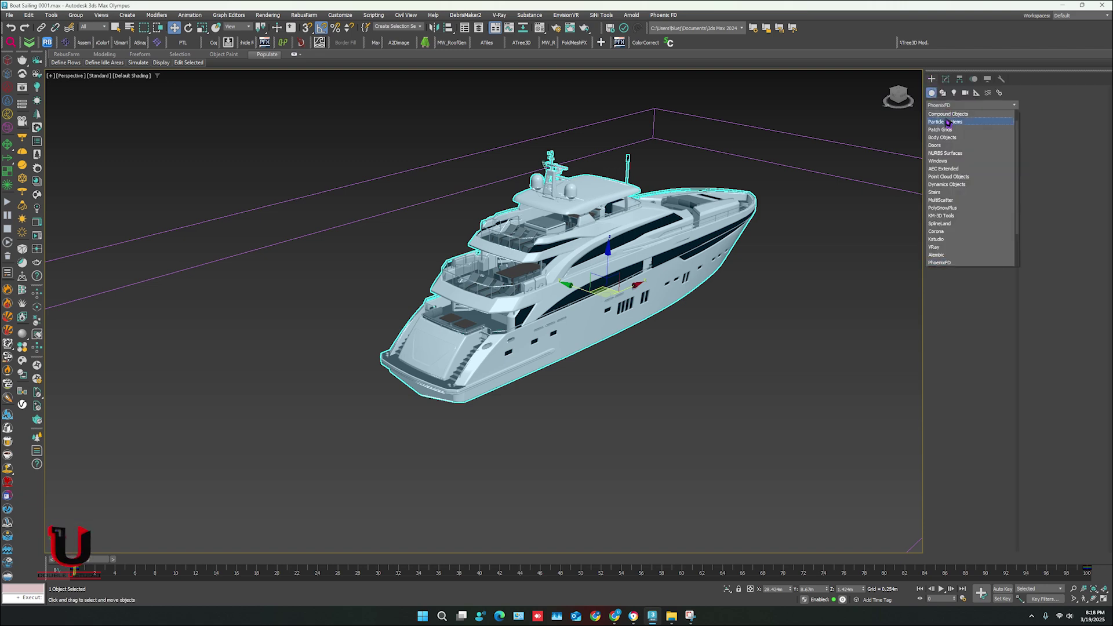
{"action": "scroll", "coordinate": [948, 116], "scroll_direction": "up", "scroll_amount": 1}
{"action": "left_click", "coordinate": [948, 114]}
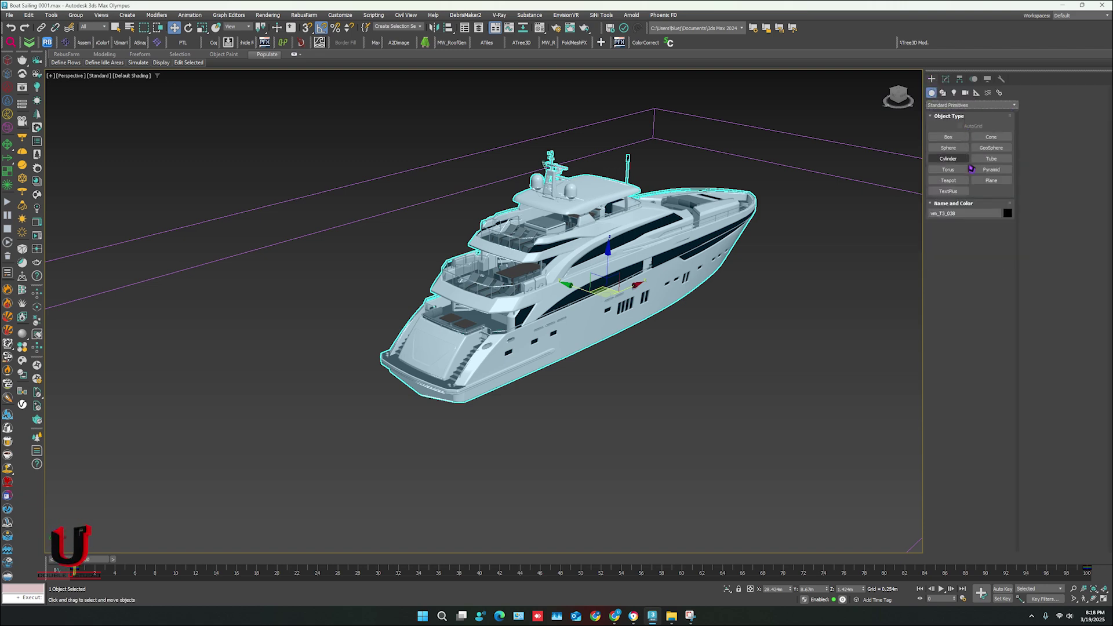
{"action": "left_click", "coordinate": [948, 137]}
{"action": "left_click_drag", "start_coordinate": [375, 396], "coordinate": [427, 417]}
{"action": "key", "text": "w"}
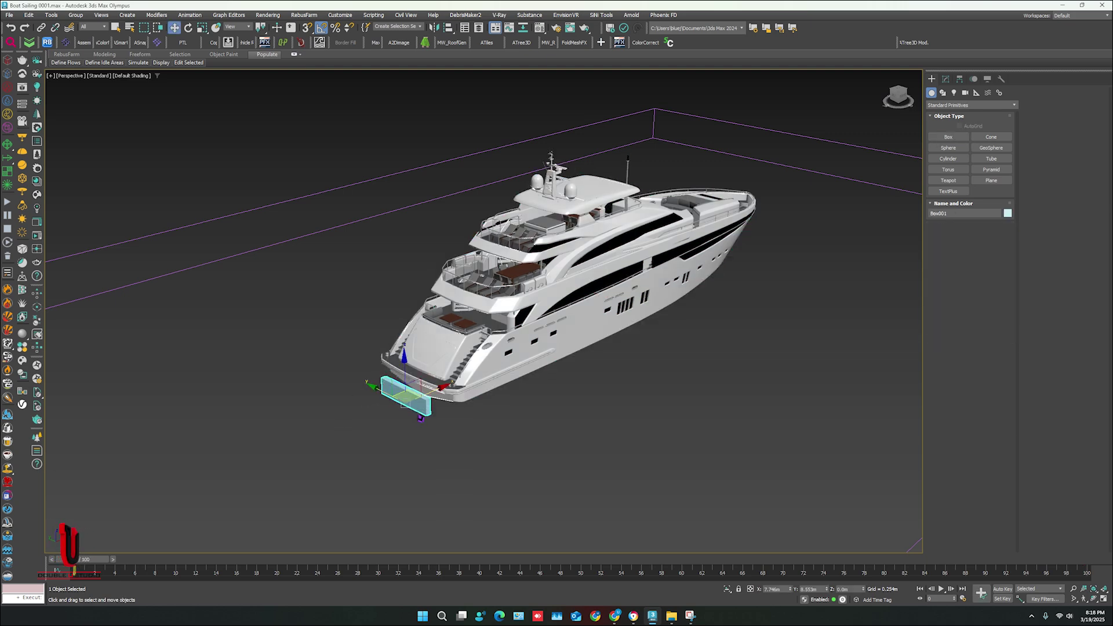
Step: Centre the box across the yacht's stern and scale its width down to about half
{"action": "scroll", "coordinate": [424, 399], "scroll_direction": "up", "scroll_amount": 6}
{"action": "left_click_drag", "start_coordinate": [485, 350], "coordinate": [453, 369]}
{"action": "middle_click_drag", "start_coordinate": [454, 369], "coordinate": [484, 369], "text": "alt"}
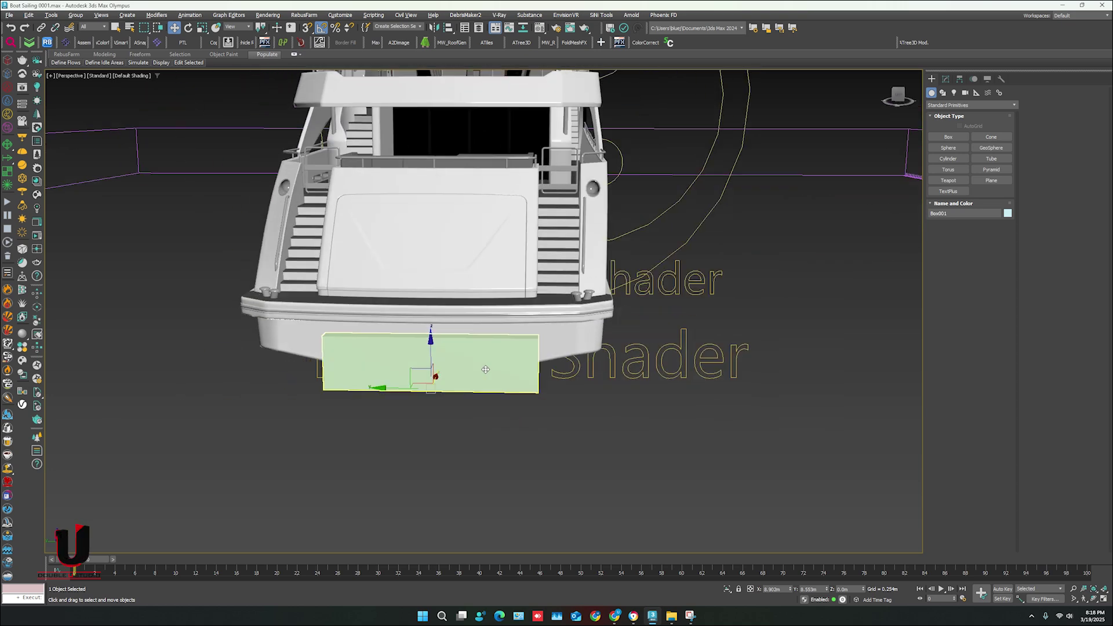
{"action": "left_click_drag", "start_coordinate": [390, 387], "coordinate": [379, 387]}
{"action": "key", "text": "r"}
{"action": "left_click_drag", "start_coordinate": [473, 388], "coordinate": [446, 388]}
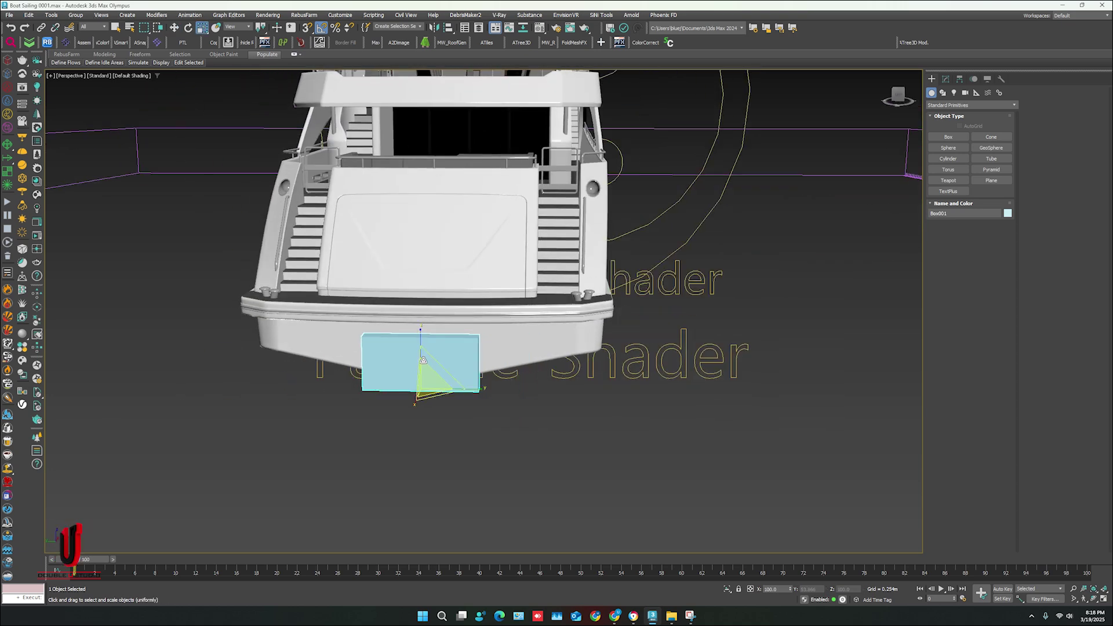
Step: Lower the box to about Z -0.264 m and fit it against the hull below the stern platform
{"action": "key", "text": "w"}
{"action": "scroll", "coordinate": [428, 371], "scroll_direction": "up", "scroll_amount": 5}
{"action": "middle_click_drag", "start_coordinate": [452, 377], "coordinate": [428, 403], "text": "alt"}
{"action": "mouse_move", "coordinate": [442, 400]}
{"action": "left_mouse_down"}
{"action": "mouse_move", "coordinate": [472, 383]}
{"action": "mouse_move", "coordinate": [458, 392]}
{"action": "left_mouse_up"}
{"action": "middle_click_drag", "start_coordinate": [442, 396], "coordinate": [416, 395], "text": "alt"}
{"action": "scroll", "coordinate": [416, 395], "scroll_direction": "down", "scroll_amount": 6}
{"action": "scroll", "coordinate": [416, 394], "scroll_direction": "up", "scroll_amount": 4}
Step: Turn off Renderable in the stern box's object properties
{"action": "right_click", "coordinate": [430, 393]}
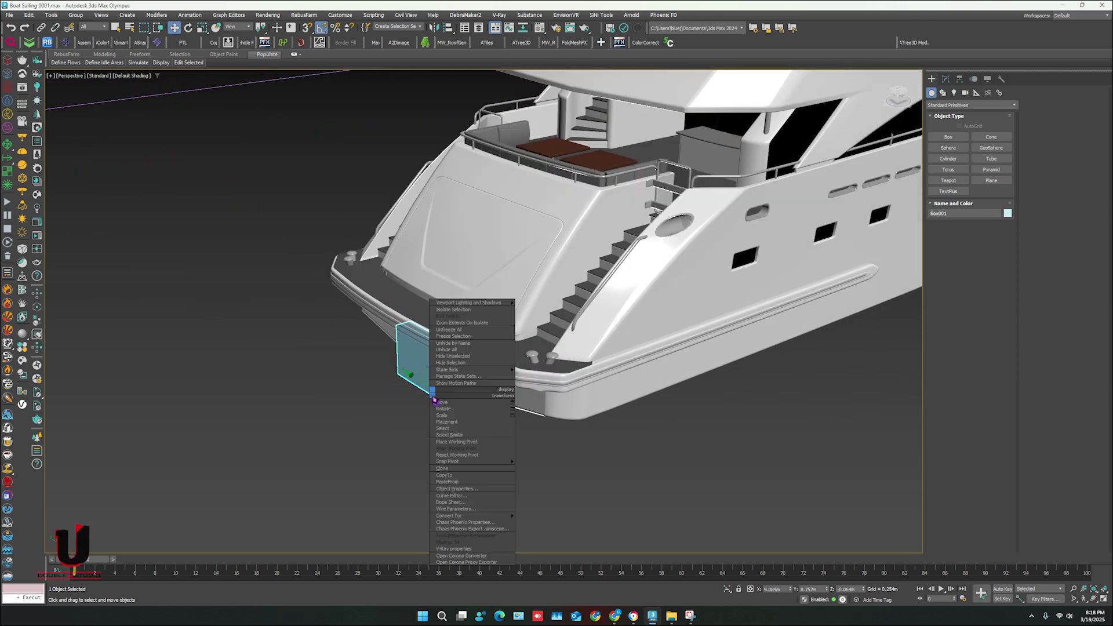
{"action": "left_click", "coordinate": [465, 490]}
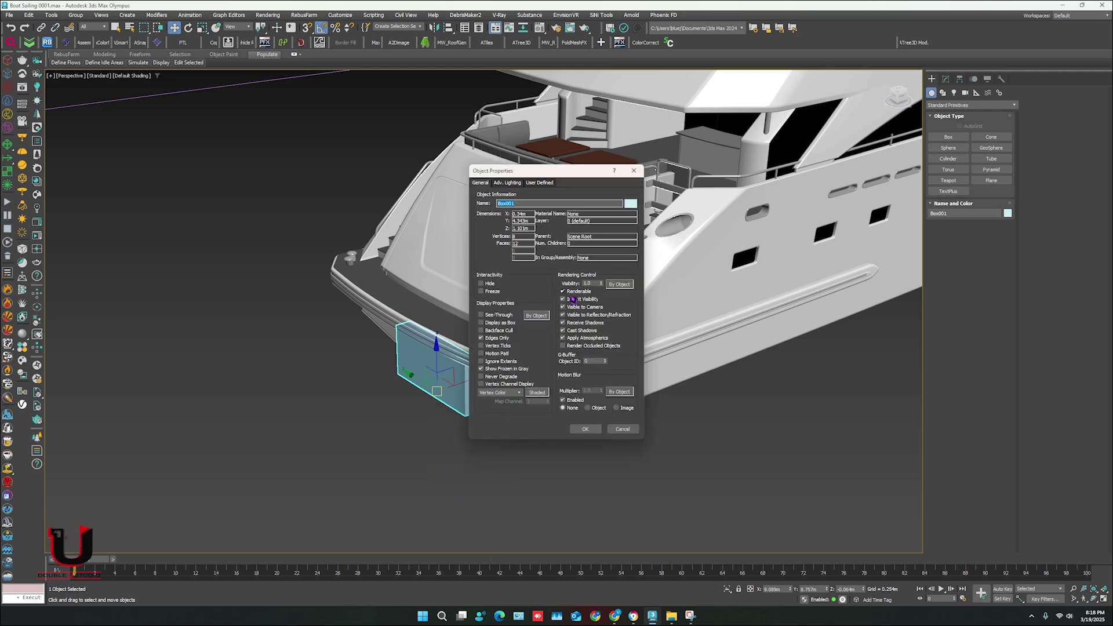
{"action": "left_click", "coordinate": [575, 292]}
{"action": "left_click", "coordinate": [586, 428]}
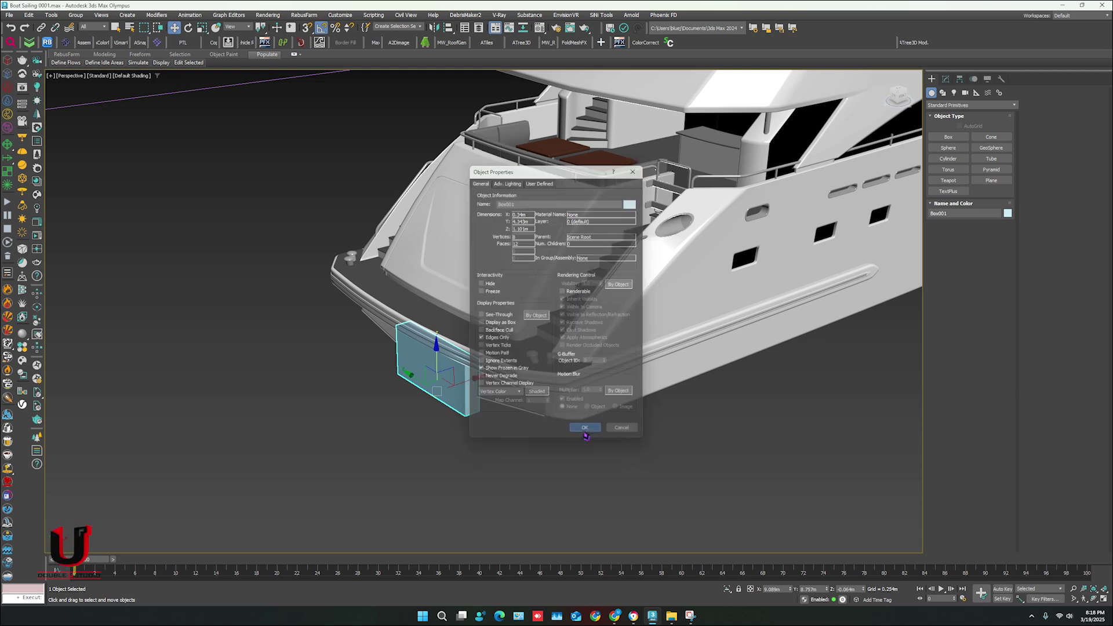
Step: Create a Phoenix Liquid Source beside the simulator grid, near the particle shaders
{"action": "scroll", "coordinate": [441, 396], "scroll_direction": "down", "scroll_amount": 2}
{"action": "scroll", "coordinate": [441, 396], "scroll_direction": "down", "scroll_amount": 1}
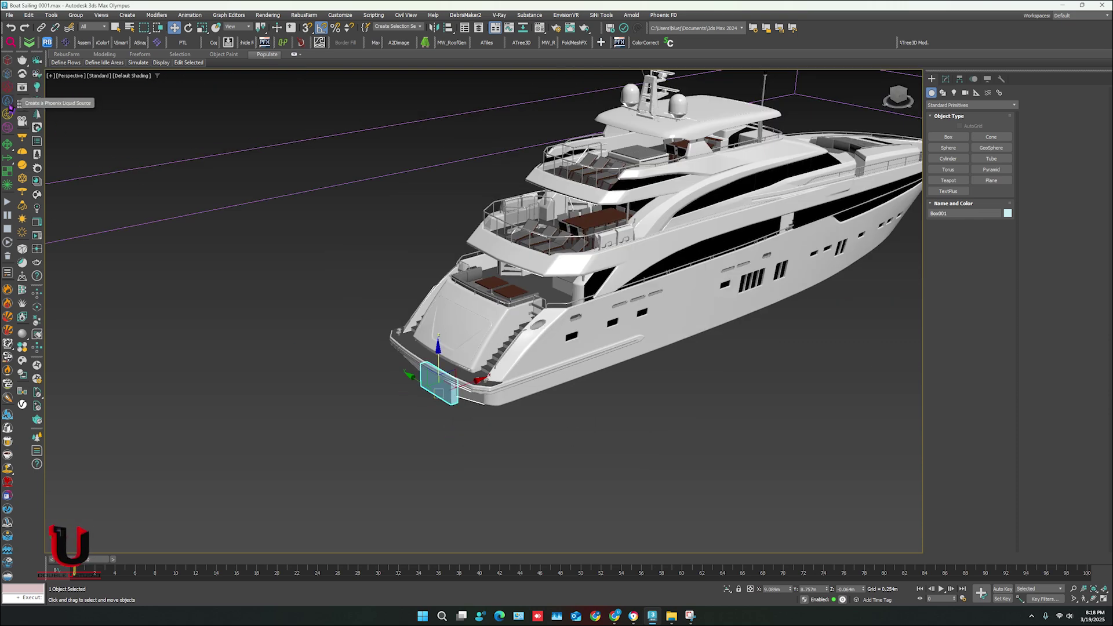
{"action": "left_click", "coordinate": [8, 101]}
{"action": "scroll", "coordinate": [212, 258], "scroll_direction": "down", "scroll_amount": 5}
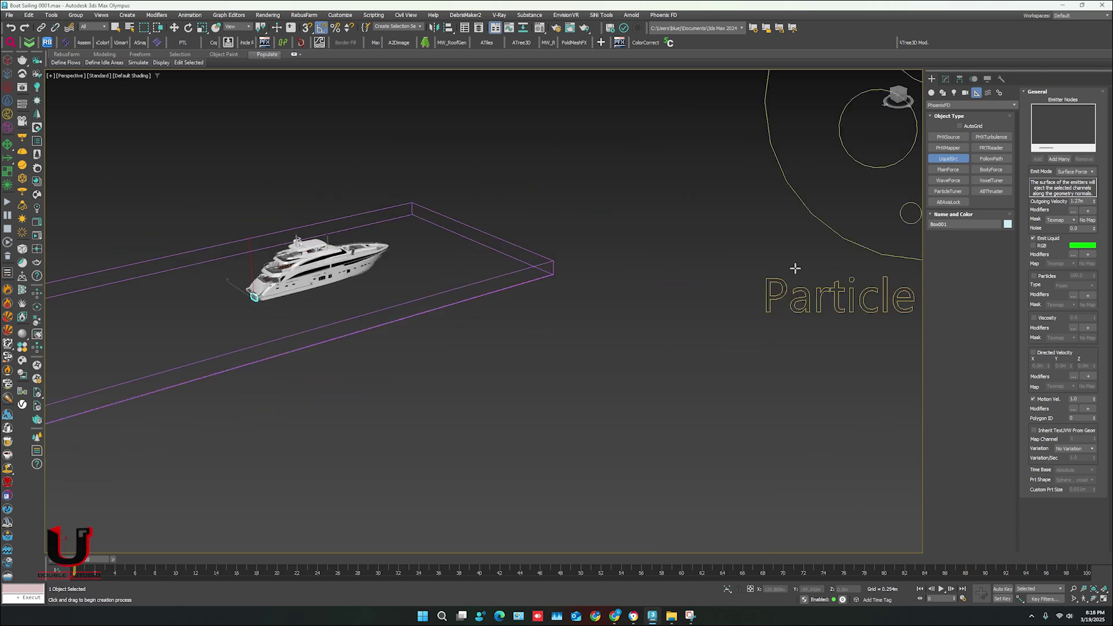
{"action": "left_click_drag", "start_coordinate": [773, 268], "coordinate": [771, 295]}
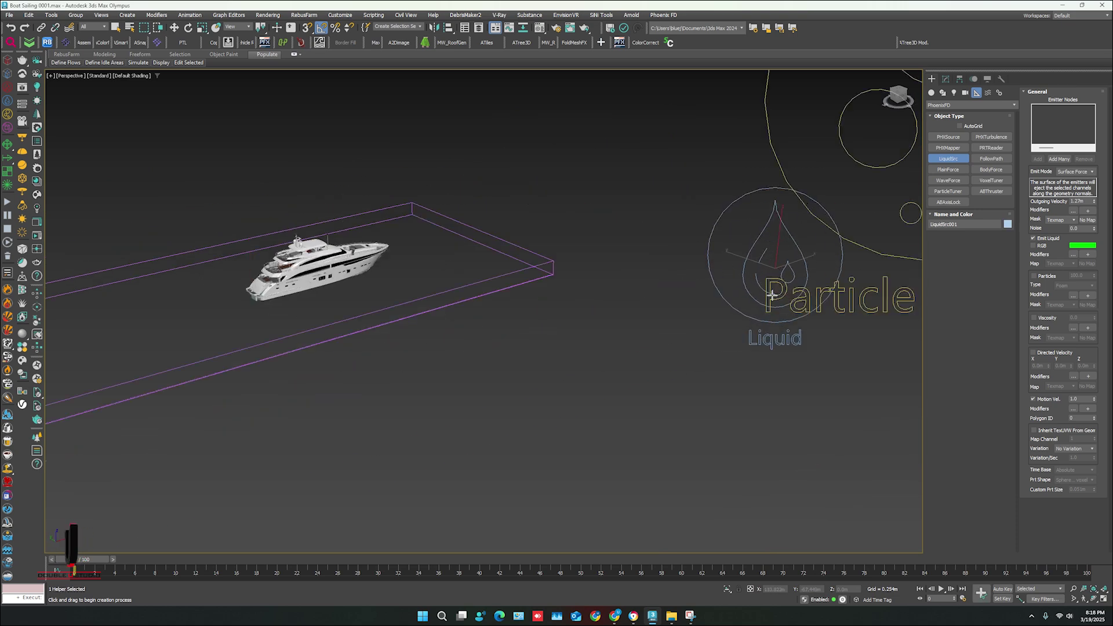
{"action": "key", "text": "w"}
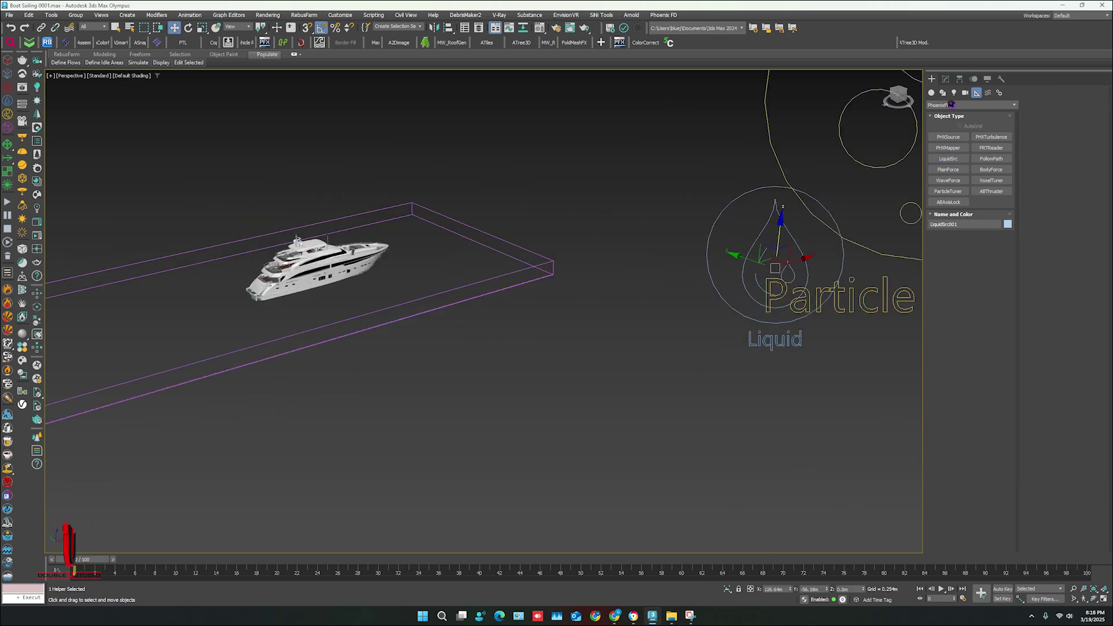
Step: Add the stern box to the liquid source's emitter nodes
{"action": "left_click", "coordinate": [947, 80]}
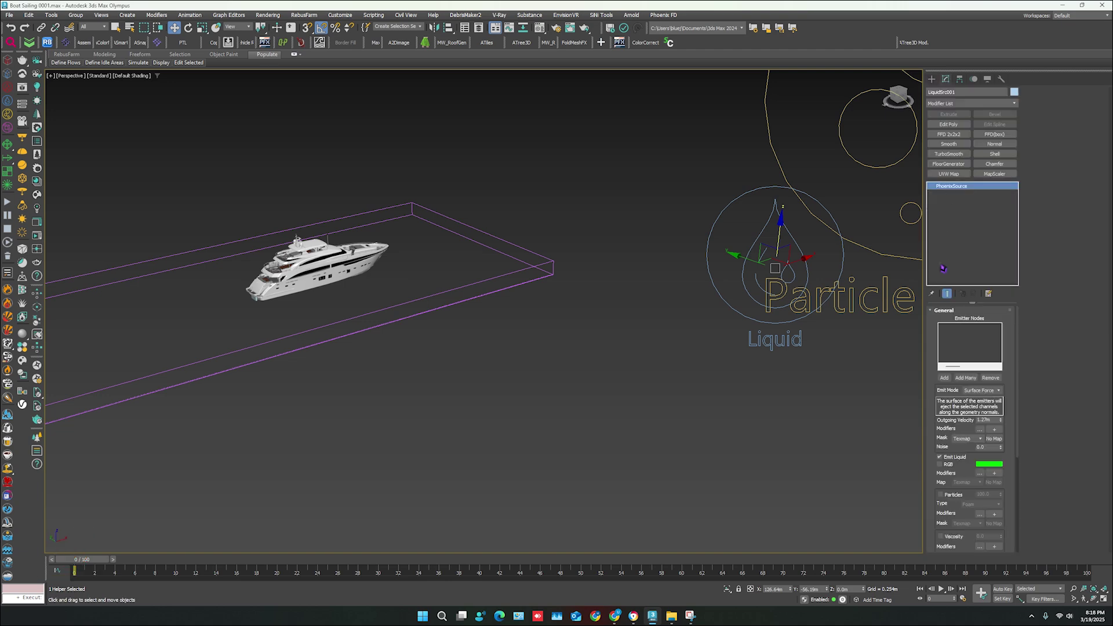
{"action": "left_click", "coordinate": [944, 378]}
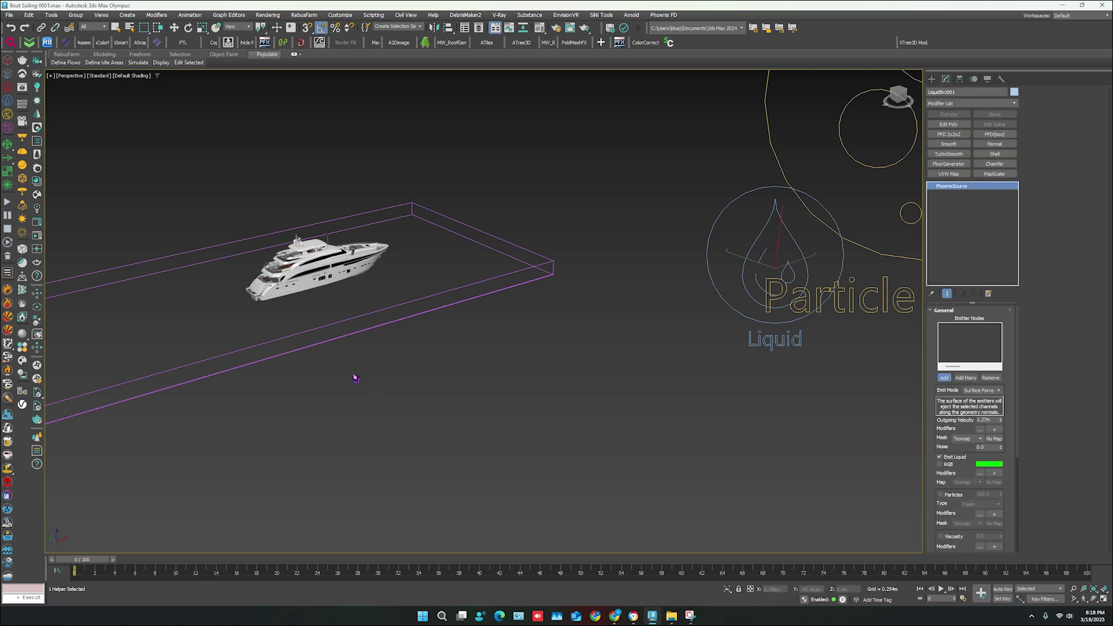
{"action": "scroll", "coordinate": [259, 298], "scroll_direction": "up", "scroll_amount": 10}
{"action": "middle_click_drag", "start_coordinate": [214, 309], "coordinate": [321, 323], "text": "alt"}
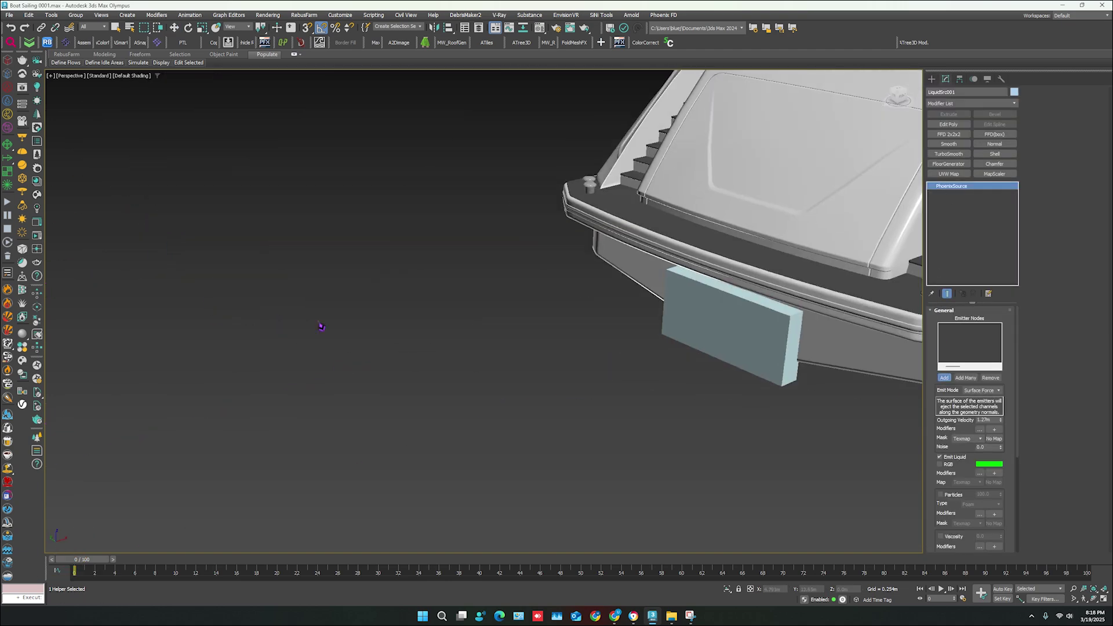
{"action": "left_click", "coordinate": [763, 368]}
{"action": "scroll", "coordinate": [581, 356], "scroll_direction": "down", "scroll_amount": 10}
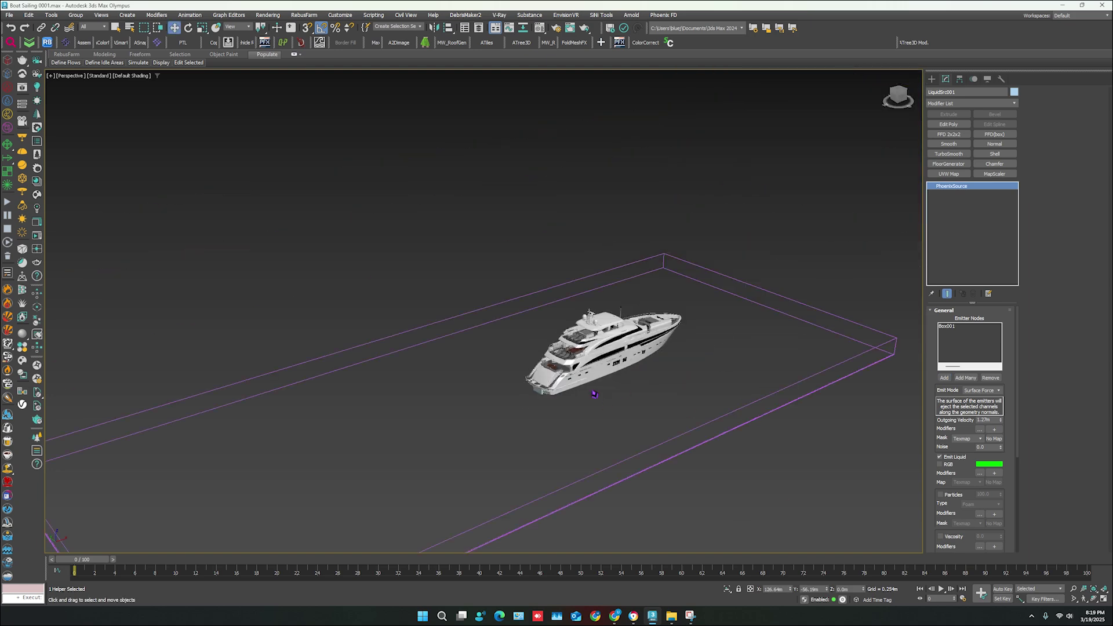
Step: Set the liquid source's Outgoing Velocity to 20 m and deselect the source
{"action": "scroll", "coordinate": [582, 359], "scroll_direction": "up", "scroll_amount": 5}
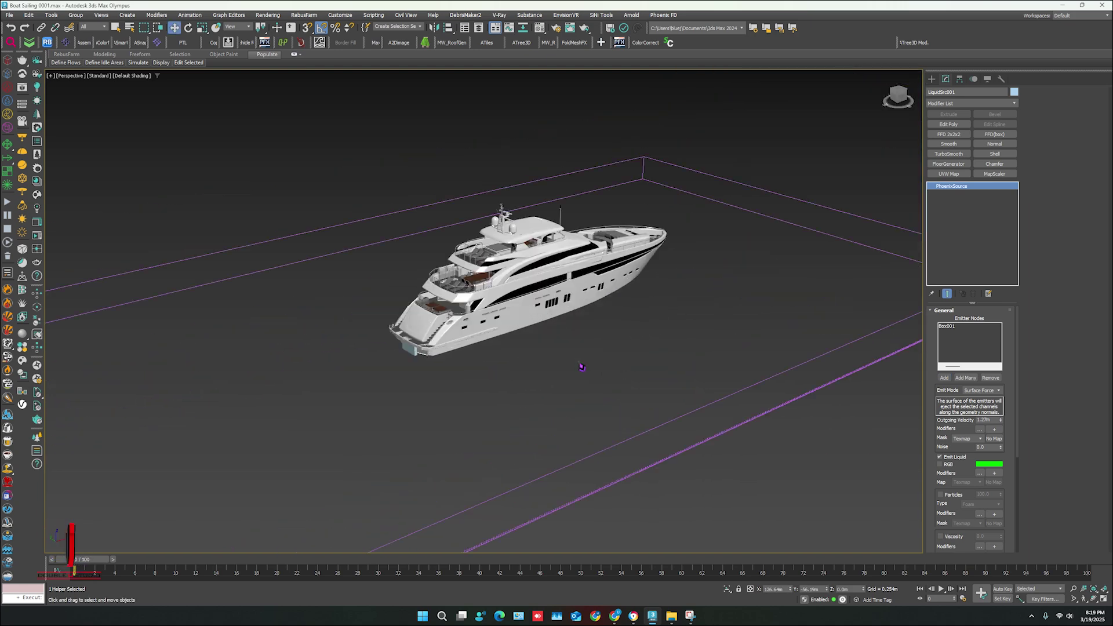
{"action": "double_click", "coordinate": [985, 420]}
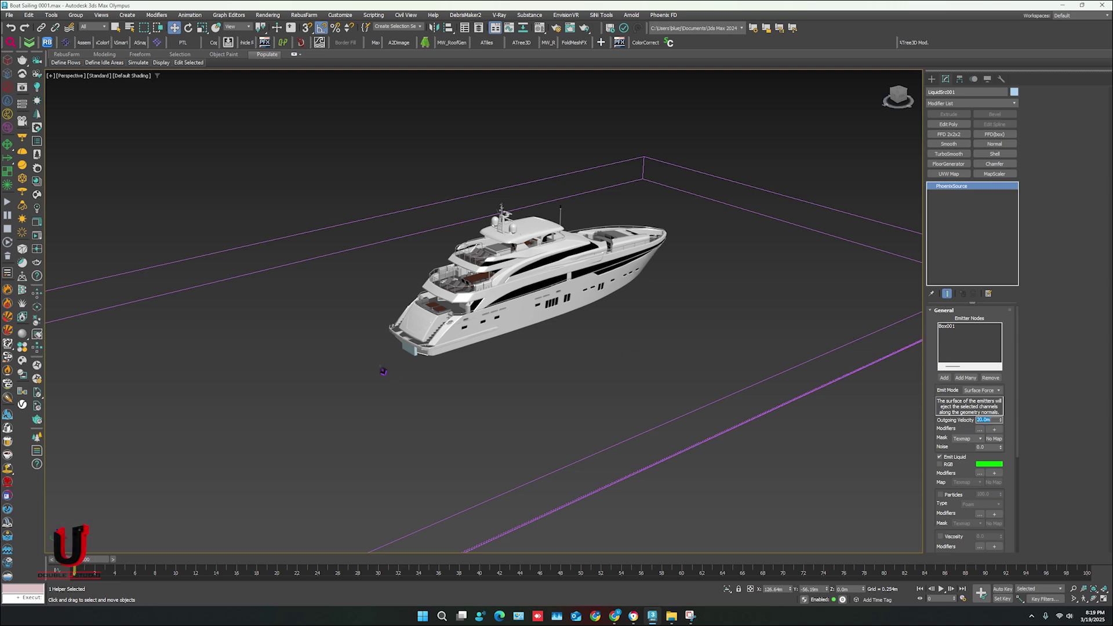
{"action": "scroll", "coordinate": [463, 394], "scroll_direction": "down", "scroll_amount": 8}
{"action": "scroll", "coordinate": [547, 391], "scroll_direction": "up", "scroll_amount": 2}
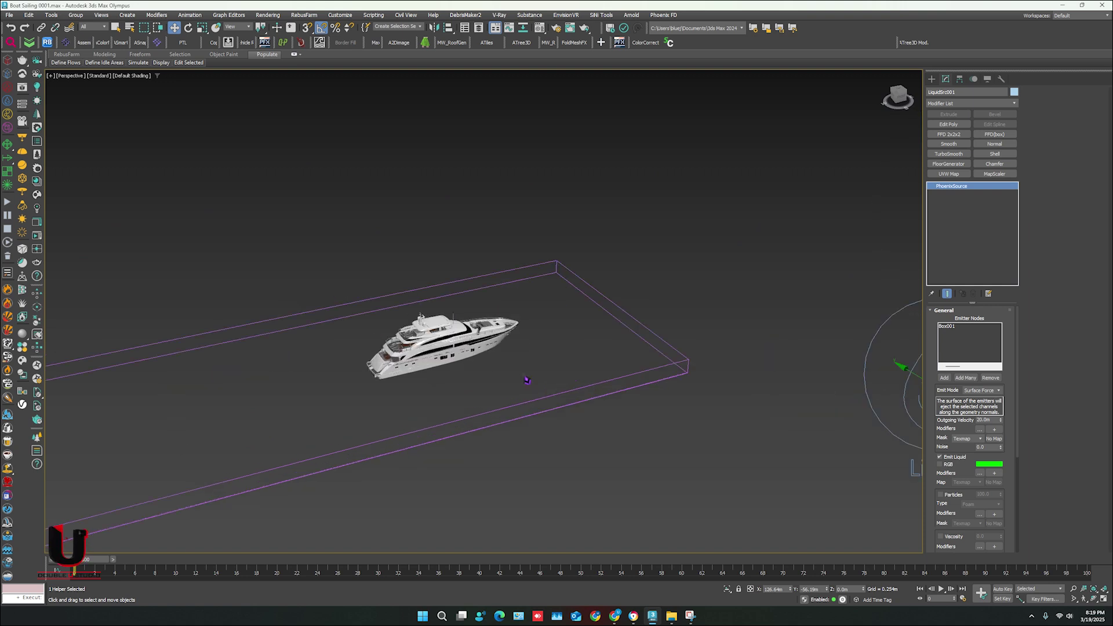
{"action": "left_click", "coordinate": [681, 470]}
Step: Select the foam particle shader and set its rendering mode to Points
{"action": "middle_click_drag", "start_coordinate": [657, 424], "coordinate": [619, 406]}
{"action": "scroll", "coordinate": [522, 420], "scroll_direction": "down", "scroll_amount": 3}
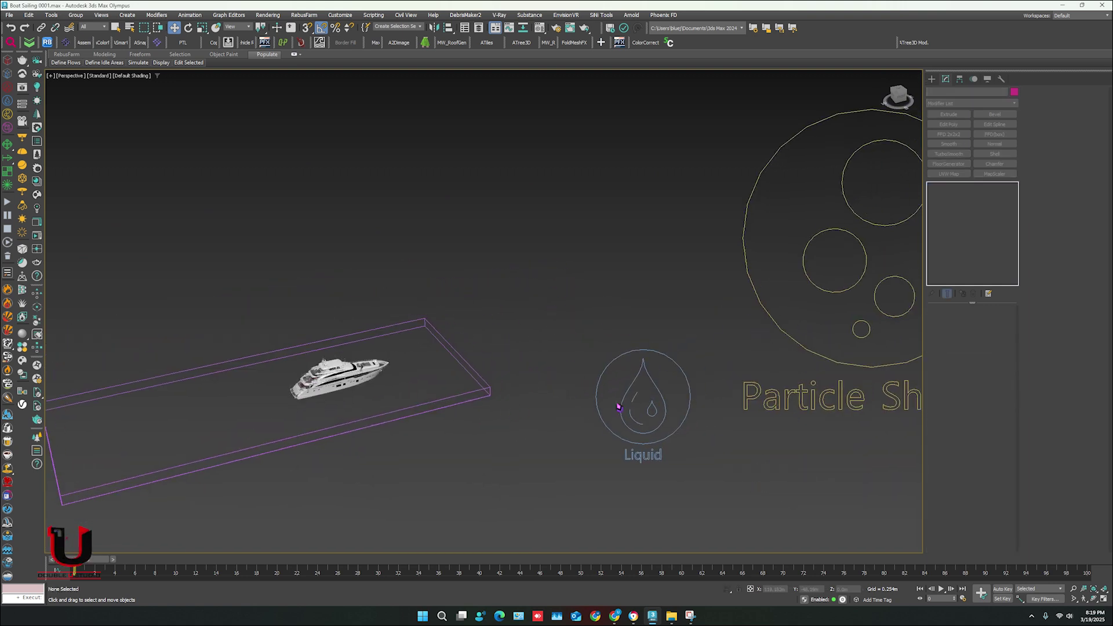
{"action": "left_click_drag", "start_coordinate": [837, 437], "coordinate": [792, 324]}
{"action": "middle_click_drag", "start_coordinate": [812, 348], "coordinate": [664, 350]}
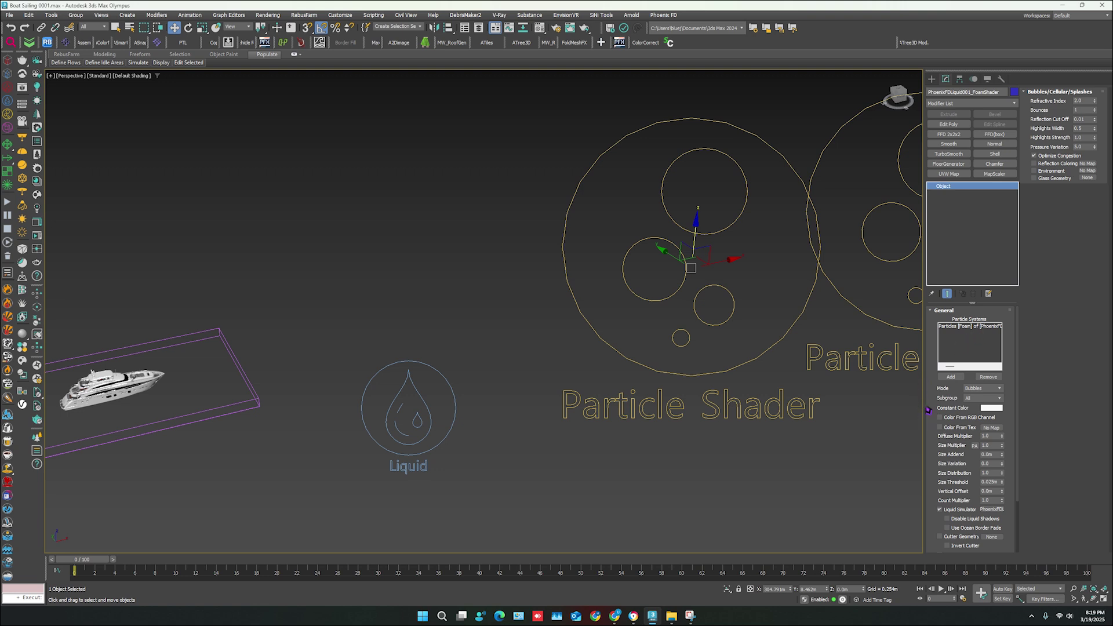
{"action": "scroll", "coordinate": [931, 408], "scroll_direction": "down", "scroll_amount": 1}
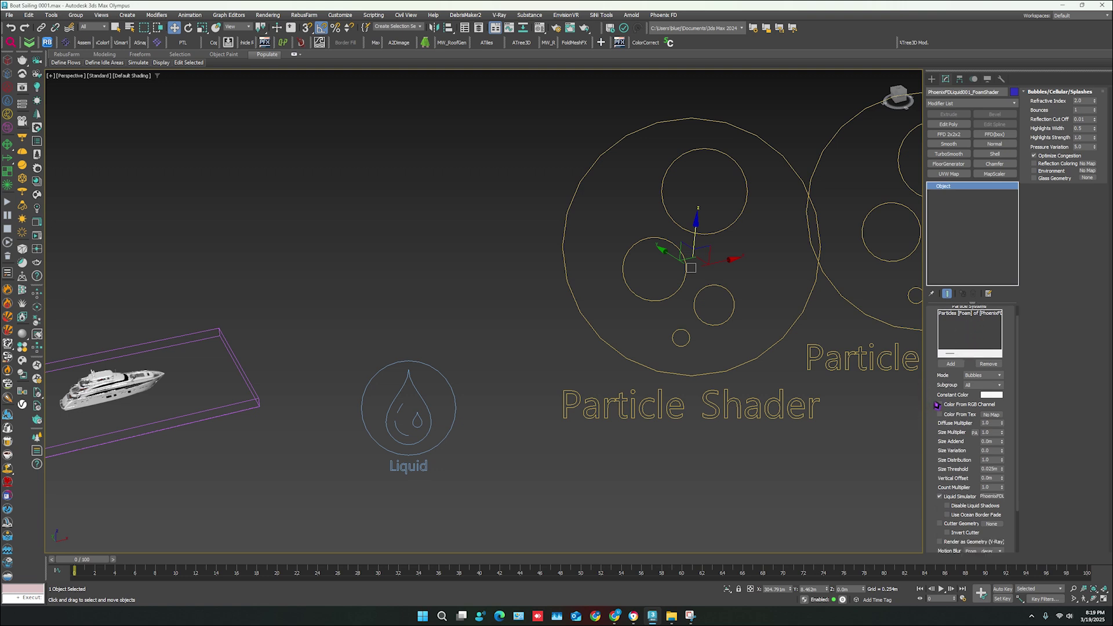
{"action": "left_click", "coordinate": [982, 378]}
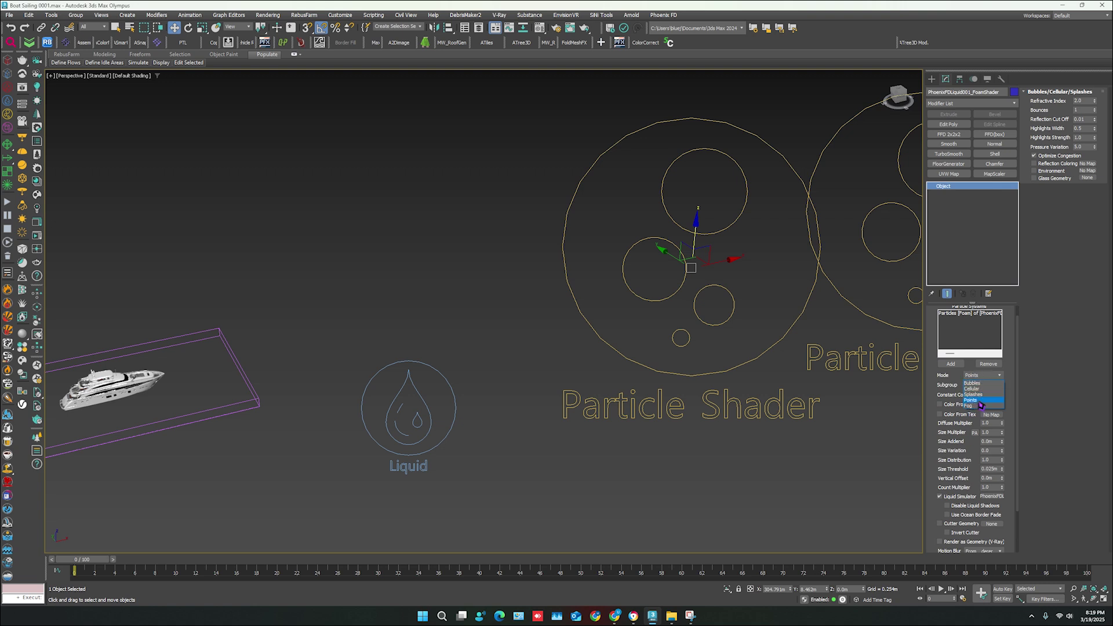
{"action": "left_click", "coordinate": [981, 401]}
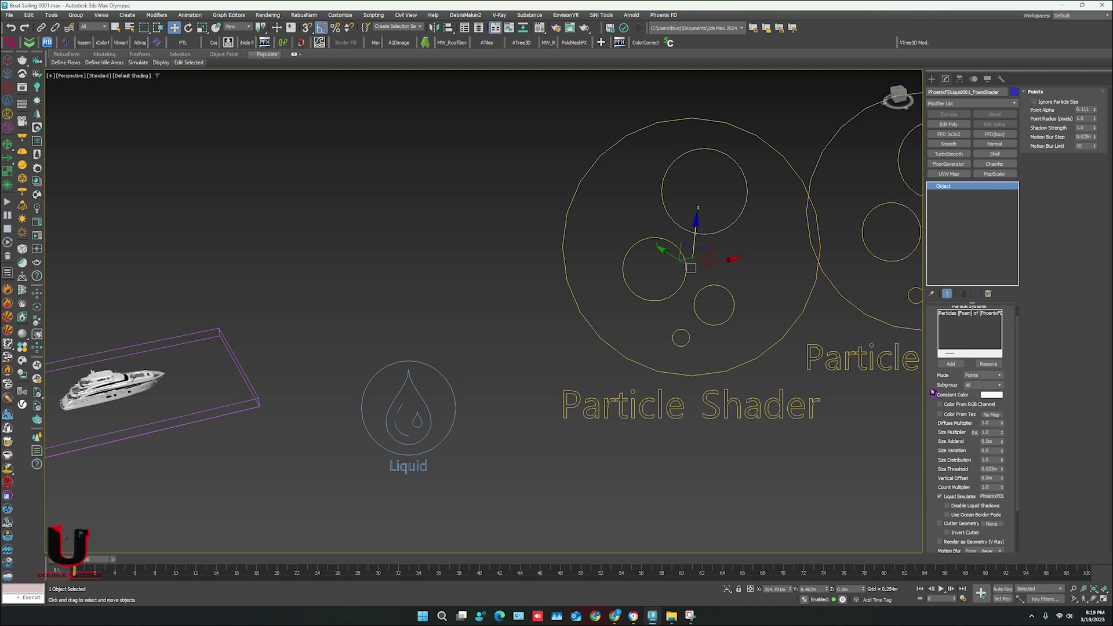
Step: Set the foam shader's Size Multiplier to 4
{"action": "scroll", "coordinate": [972, 388], "scroll_direction": "down", "scroll_amount": 3}
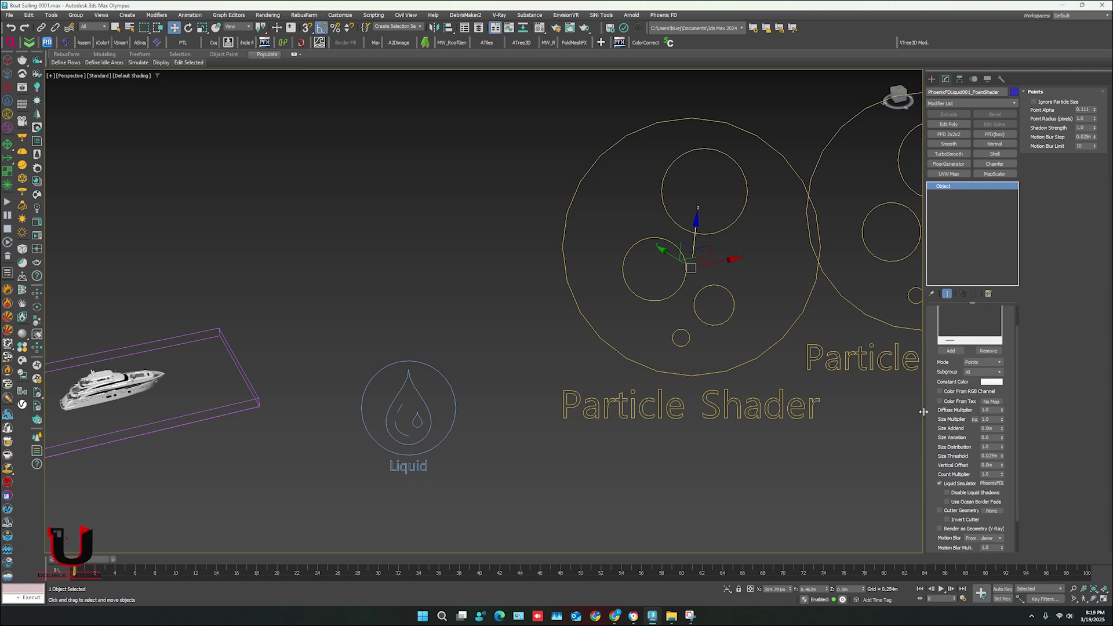
{"action": "left_click", "coordinate": [989, 380]}
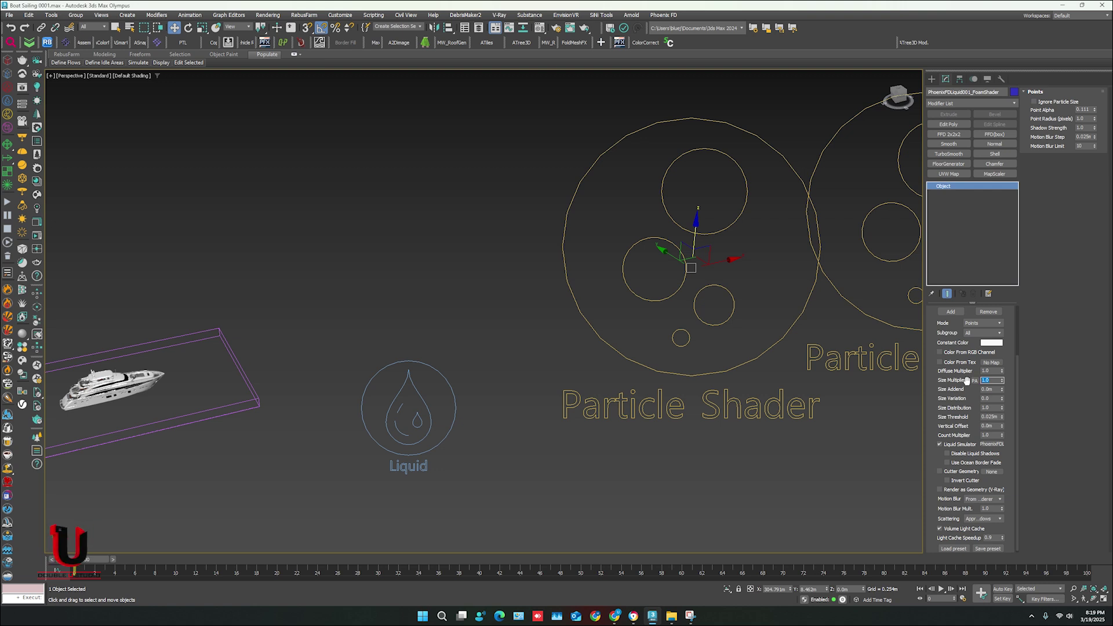
{"action": "type", "text": "4"}
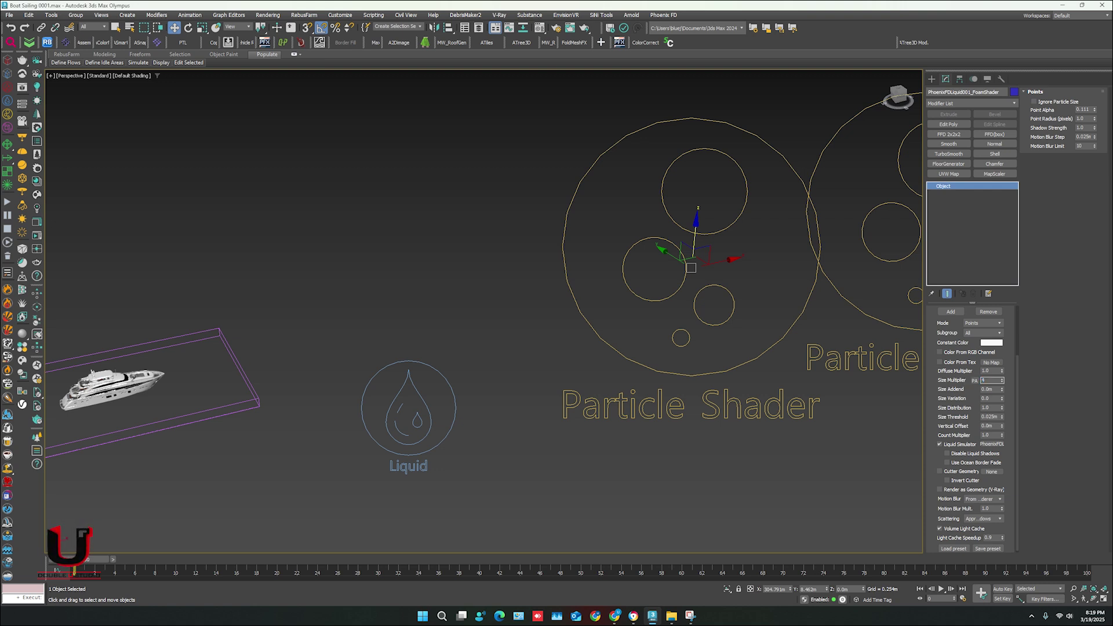
Step: Set the foam shader's Size Threshold to 0.2 m, Motion Blur to Force Off and Light Cache Speedup to 0.0
{"action": "left_click", "coordinate": [995, 417]}
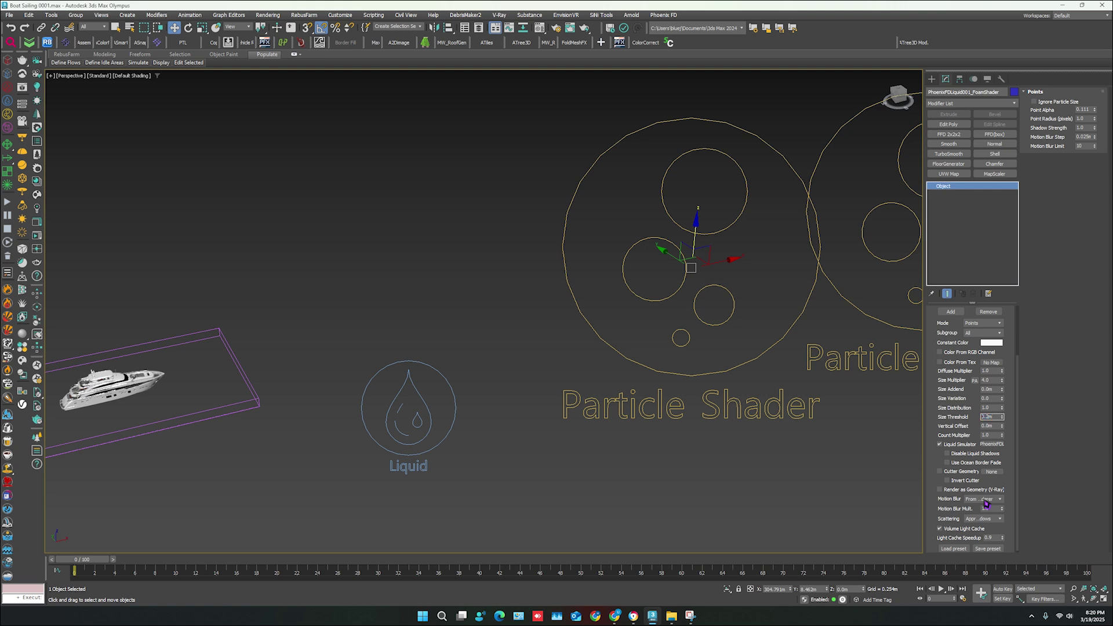
{"action": "left_click", "coordinate": [986, 500]}
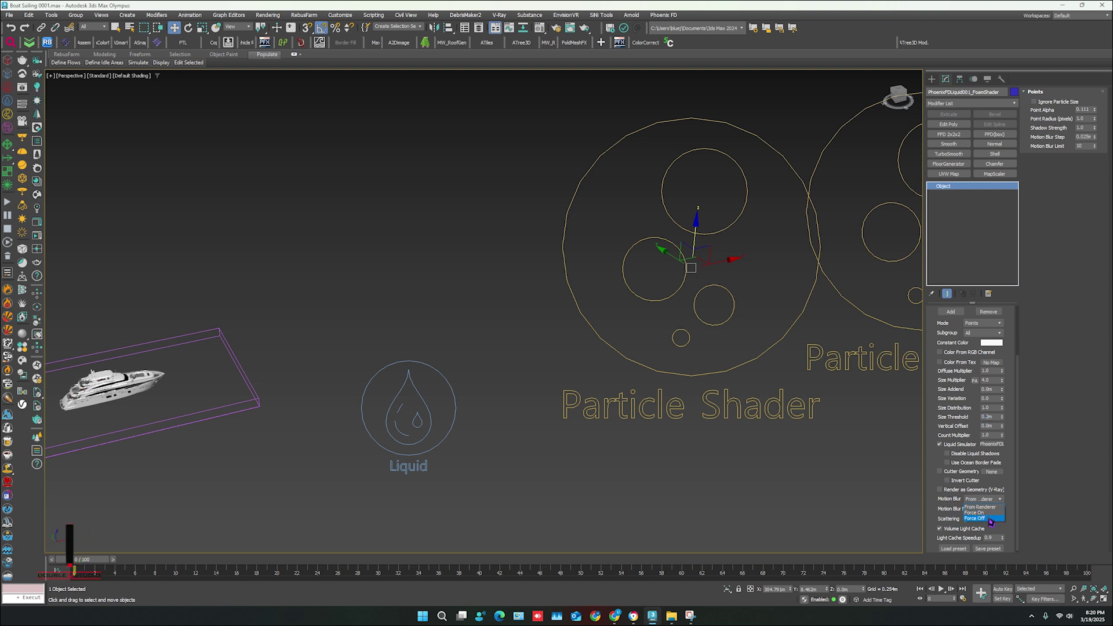
{"action": "left_click", "coordinate": [983, 518]}
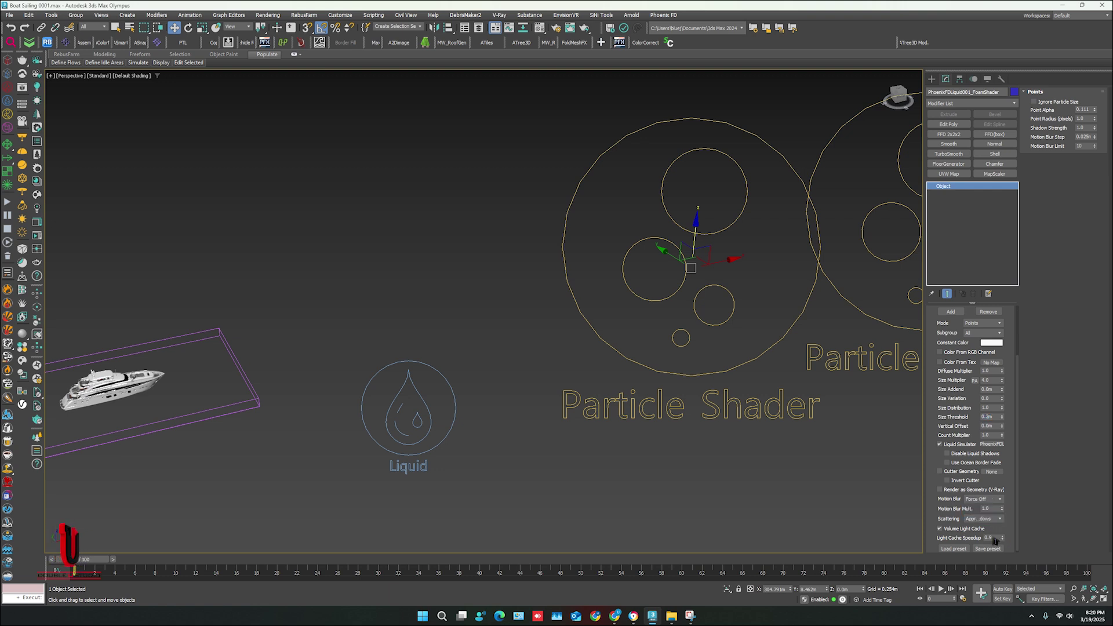
{"action": "left_click", "coordinate": [988, 538]}
{"action": "left_click", "coordinate": [930, 465]}
Step: Select the splashes particle shader and set its rendering mode to Points
{"action": "scroll", "coordinate": [687, 464], "scroll_direction": "down", "scroll_amount": 3}
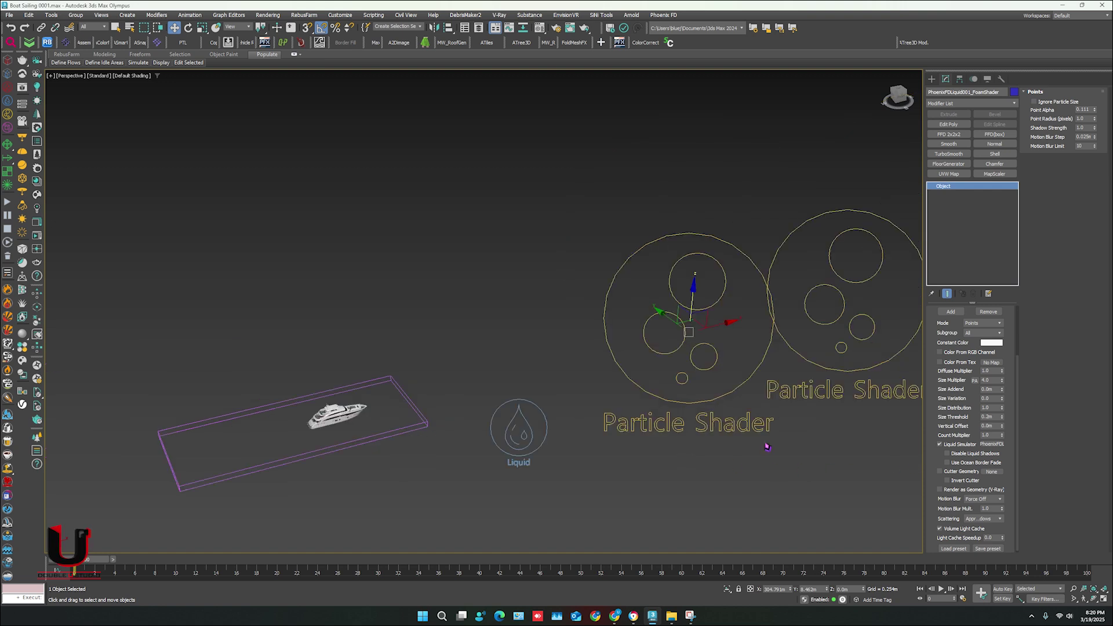
{"action": "middle_click_drag", "start_coordinate": [766, 450], "coordinate": [660, 442]}
{"action": "scroll", "coordinate": [769, 425], "scroll_direction": "up", "scroll_amount": 3}
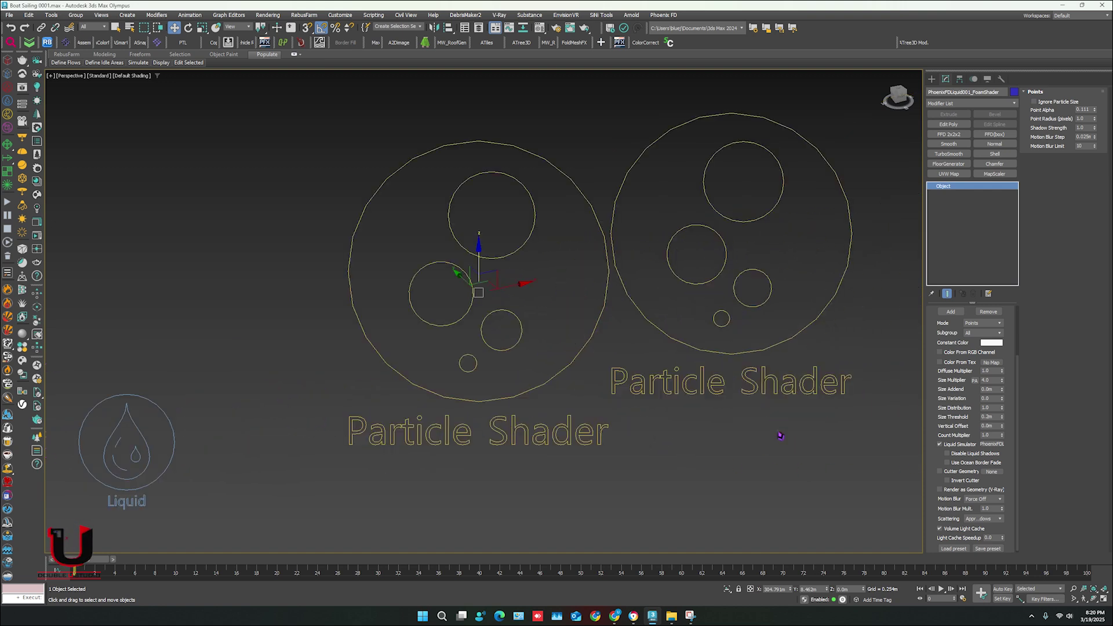
{"action": "left_click_drag", "start_coordinate": [777, 430], "coordinate": [730, 338]}
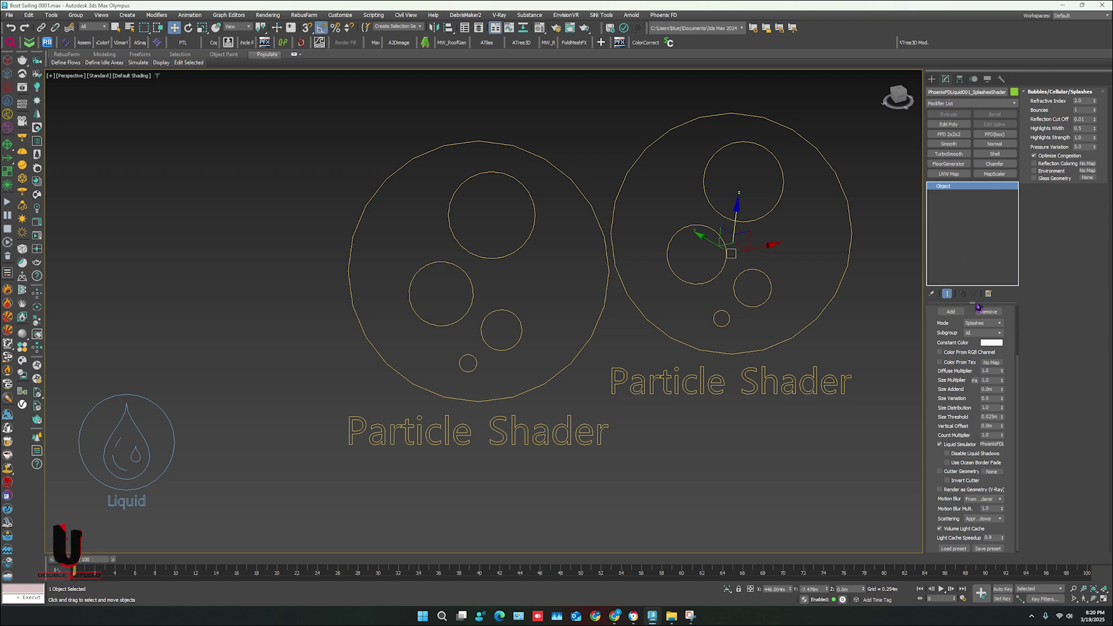
{"action": "scroll", "coordinate": [947, 367], "scroll_direction": "up", "scroll_amount": 3}
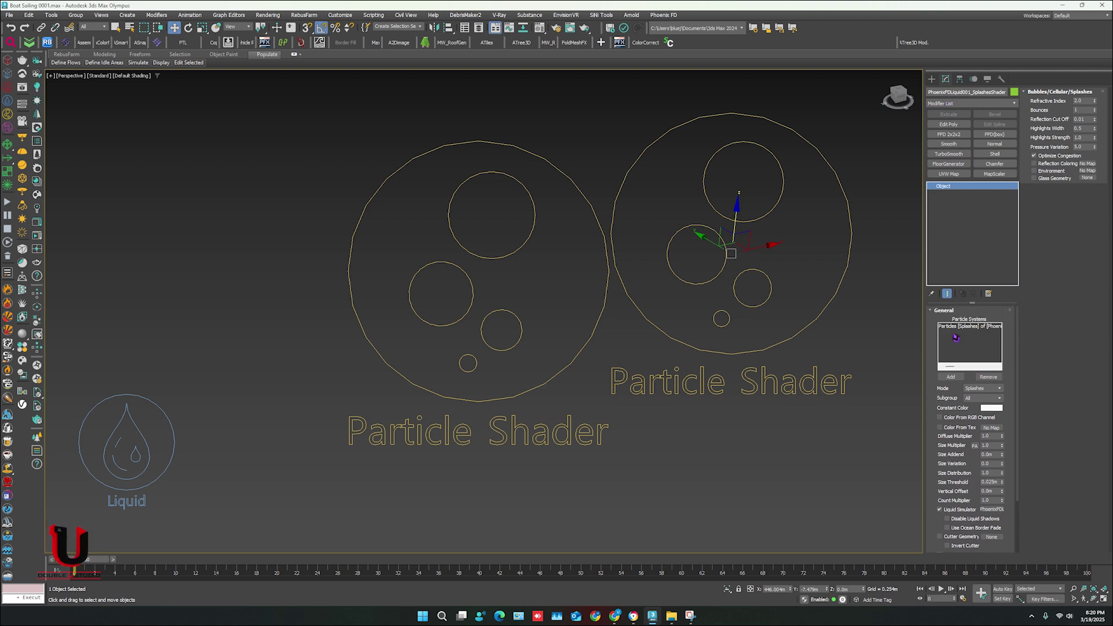
{"action": "scroll", "coordinate": [932, 362], "scroll_direction": "down", "scroll_amount": 2}
{"action": "left_click", "coordinate": [980, 349]}
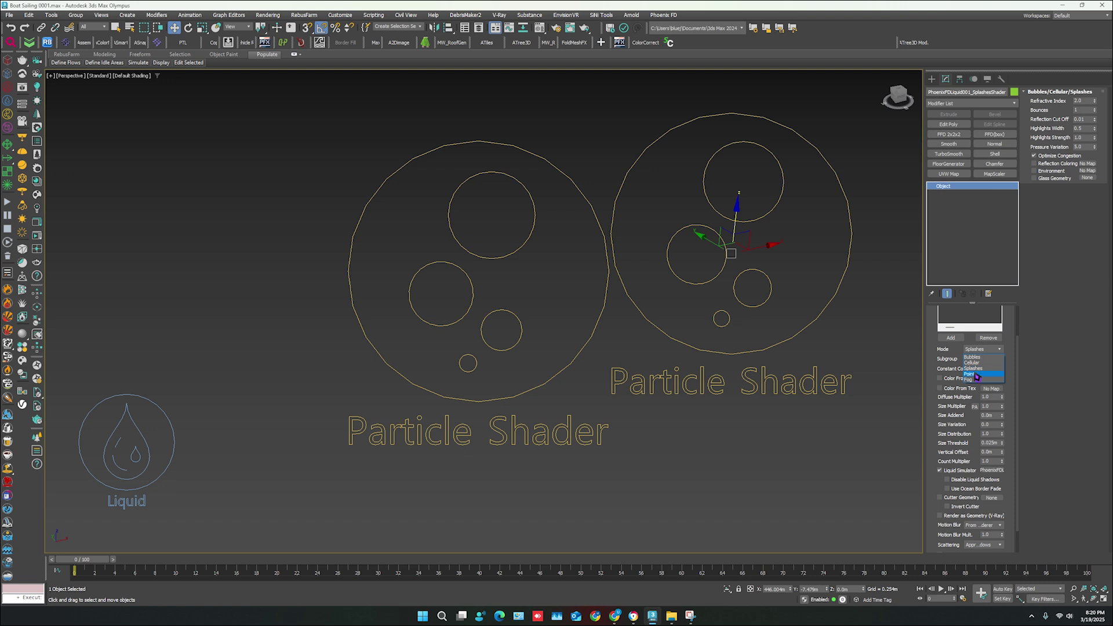
{"action": "left_click", "coordinate": [977, 374]}
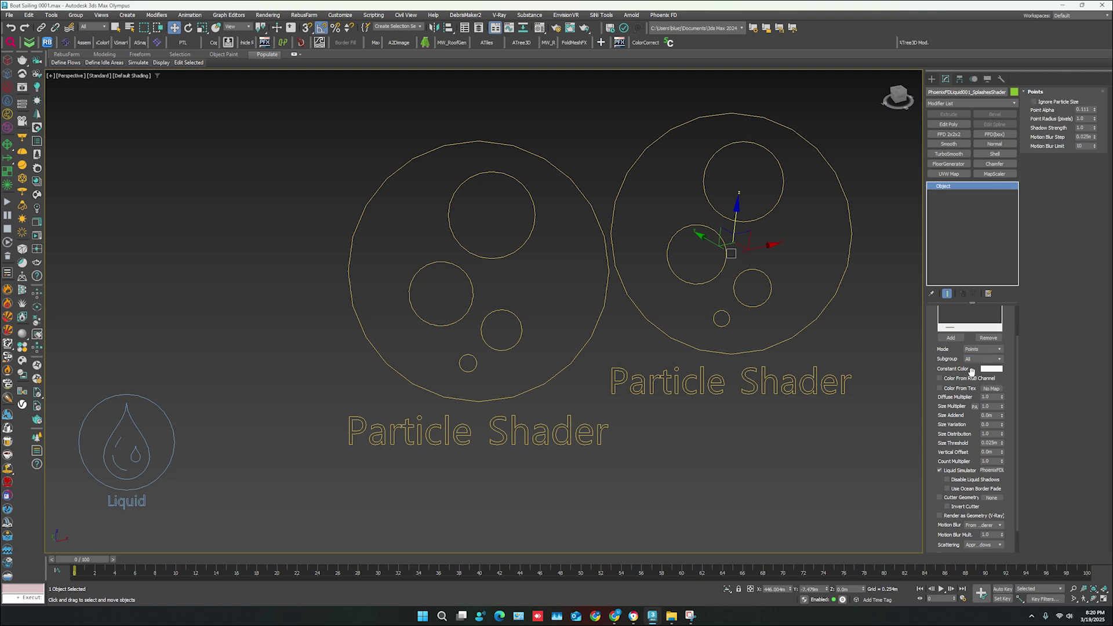
Step: Set the splashes shader's Size Multiplier to 4 and its Size Threshold to 0.2 m
{"action": "double_click", "coordinate": [984, 407]}
{"action": "type", "text": "4"}
{"action": "double_click", "coordinate": [993, 443]}
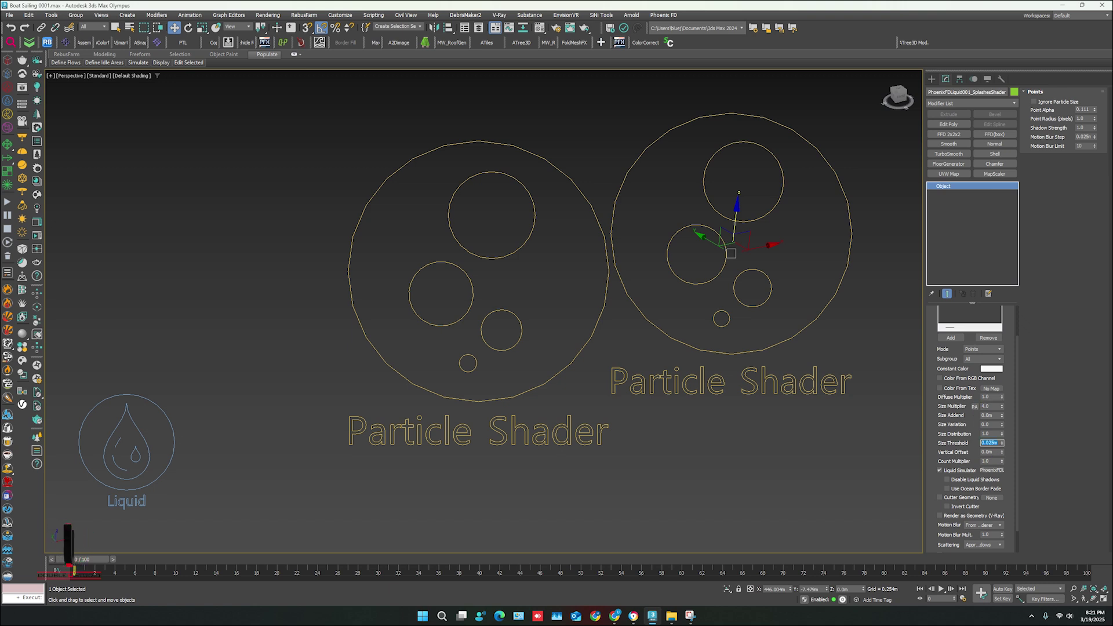
{"action": "type", "text": "0.2"}
{"action": "key", "text": "Return"}
Step: Set the splashes shader's Motion Blur to Force On and Light Cache Speedup to 0.0, and deselect the shader
{"action": "scroll", "coordinate": [930, 439], "scroll_direction": "down", "scroll_amount": 1}
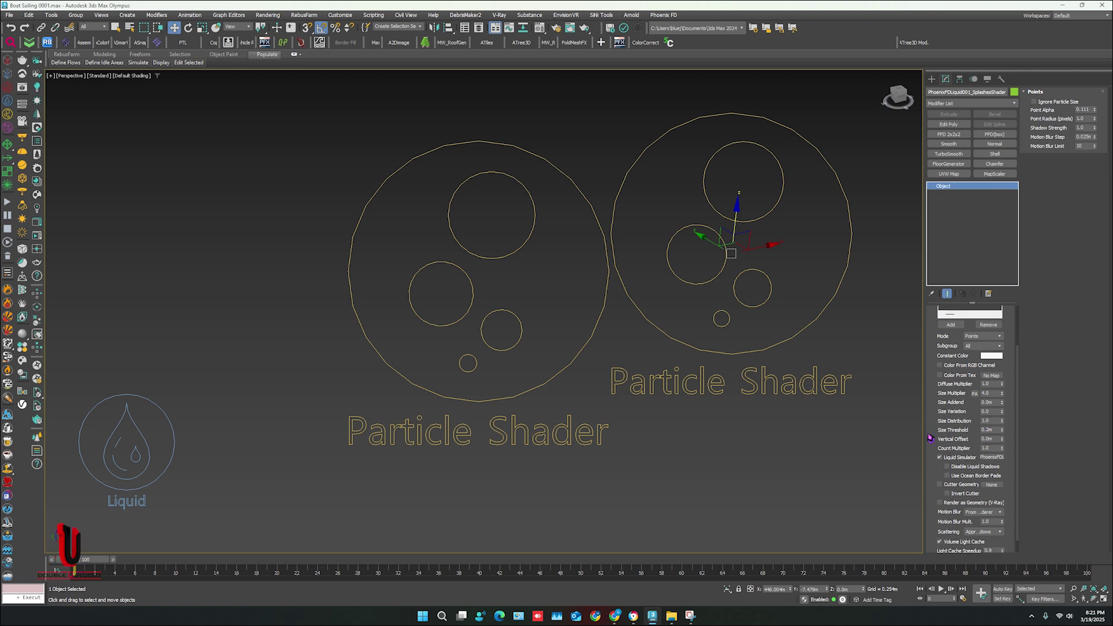
{"action": "scroll", "coordinate": [930, 439], "scroll_direction": "down", "scroll_amount": 1}
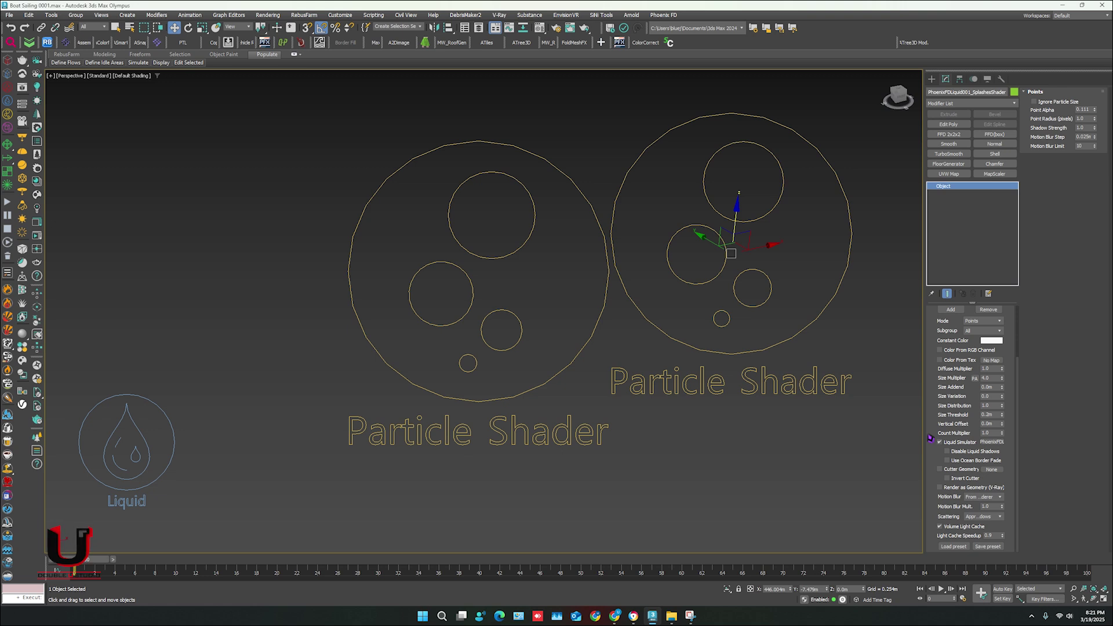
{"action": "left_click", "coordinate": [983, 496]}
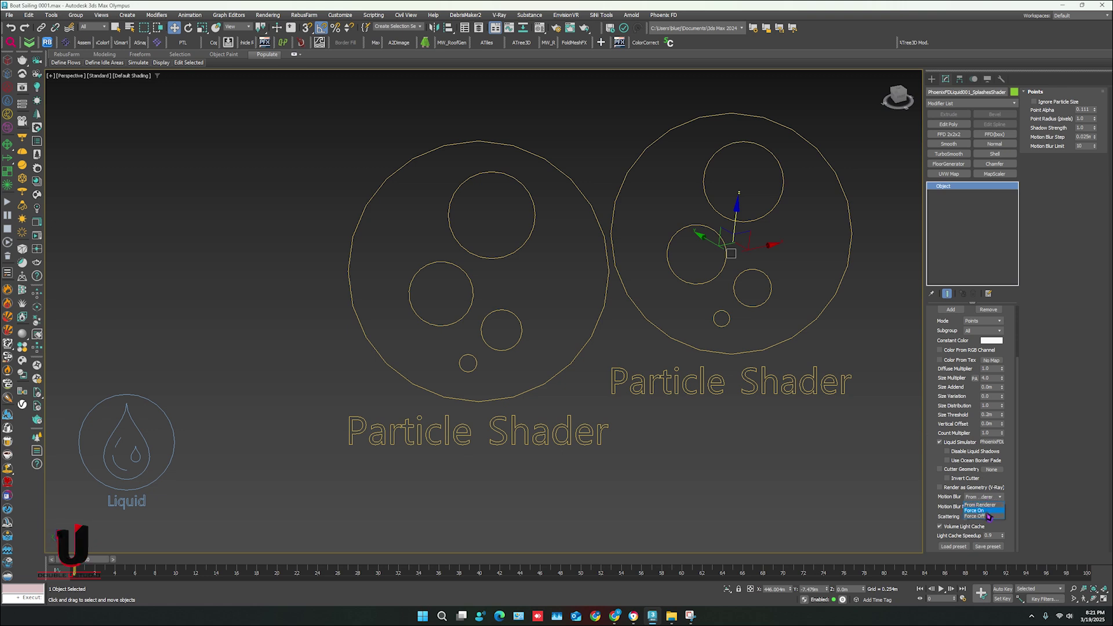
{"action": "left_click", "coordinate": [985, 510]}
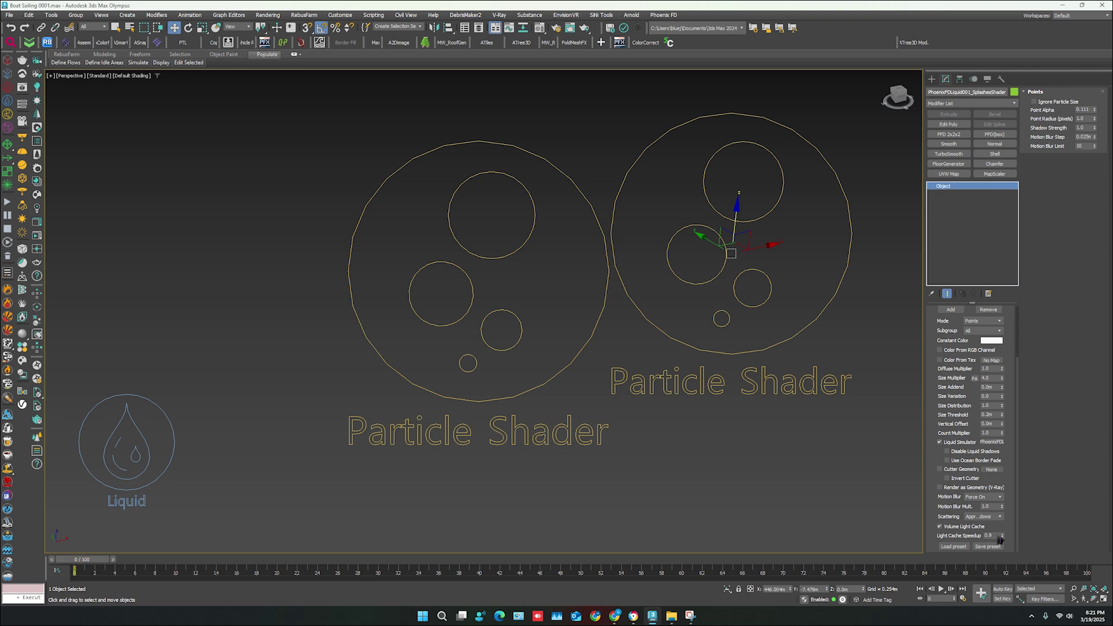
{"action": "left_click", "coordinate": [988, 536]}
{"action": "left_click", "coordinate": [869, 496]}
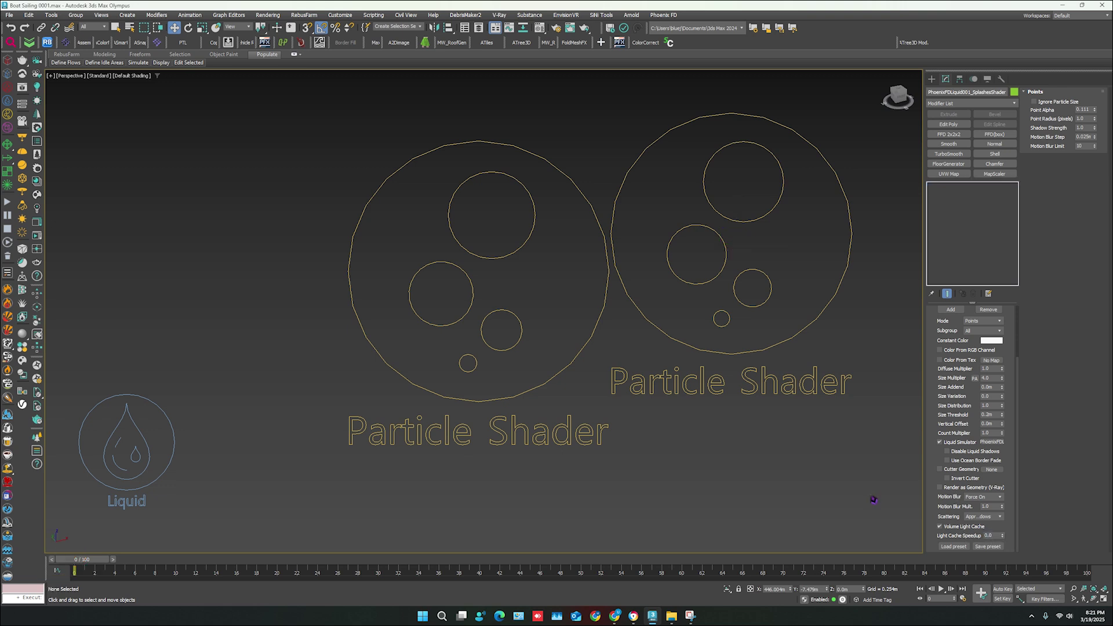
Step: Select the yacht and scrub the animation to check whether the stern box follows it, returning to frame 0
{"action": "scroll", "coordinate": [661, 365], "scroll_direction": "down", "scroll_amount": 4}
{"action": "middle_click_drag", "start_coordinate": [661, 368], "coordinate": [644, 393], "text": "alt"}
{"action": "left_click_drag", "start_coordinate": [497, 402], "coordinate": [496, 400]}
{"action": "left_click_drag", "start_coordinate": [485, 427], "coordinate": [584, 413]}
{"action": "left_click_drag", "start_coordinate": [513, 389], "coordinate": [682, 441]}
{"action": "left_click_drag", "start_coordinate": [648, 387], "coordinate": [799, 373]}
{"action": "left_click", "coordinate": [522, 374]}
{"action": "scroll", "coordinate": [305, 381], "scroll_direction": "up", "scroll_amount": 2}
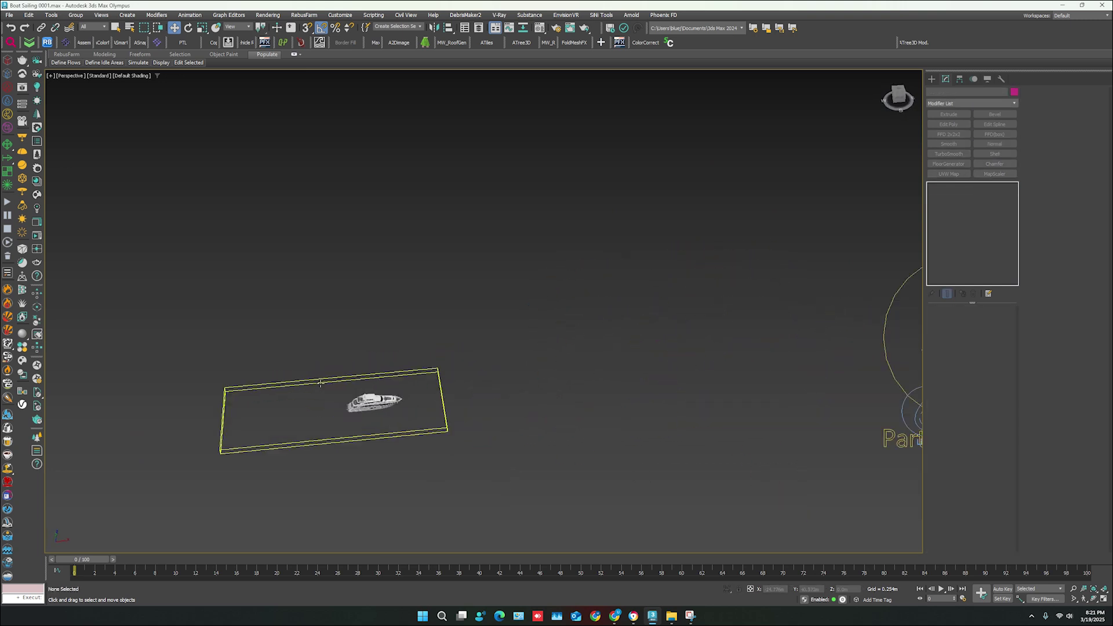
{"action": "scroll", "coordinate": [416, 411], "scroll_direction": "up", "scroll_amount": 2}
{"action": "middle_click_drag", "start_coordinate": [428, 415], "coordinate": [323, 446]}
{"action": "scroll", "coordinate": [323, 446], "scroll_direction": "up", "scroll_amount": 2}
{"action": "left_click", "coordinate": [250, 432]}
{"action": "middle_click_drag", "start_coordinate": [240, 441], "coordinate": [241, 401], "text": "alt"}
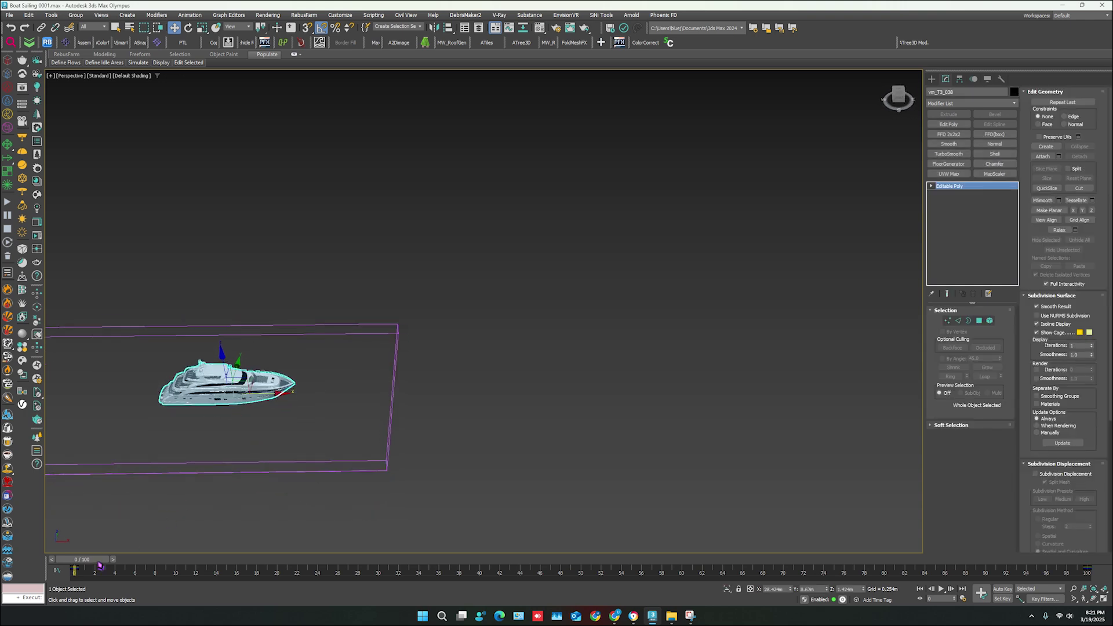
{"action": "left_click_drag", "start_coordinate": [99, 564], "coordinate": [307, 513]}
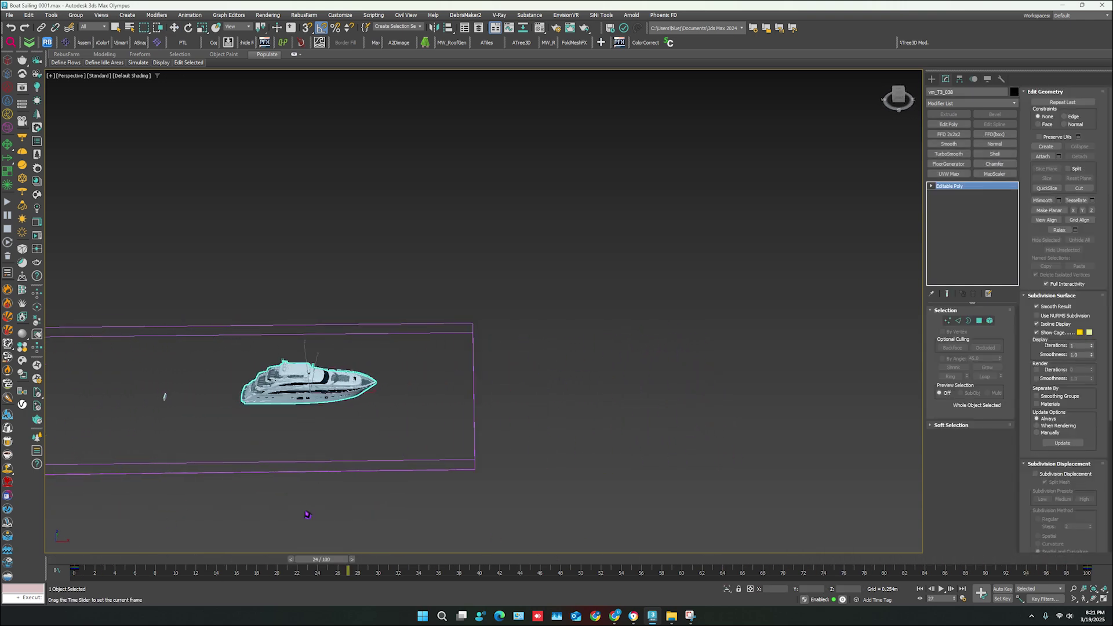
{"action": "key", "text": "Home"}
{"action": "key", "text": "w"}
Step: Link the box at the yacht's stern to the yacht as its parent and return to the Move tool
{"action": "scroll", "coordinate": [174, 390], "scroll_direction": "up", "scroll_amount": 10}
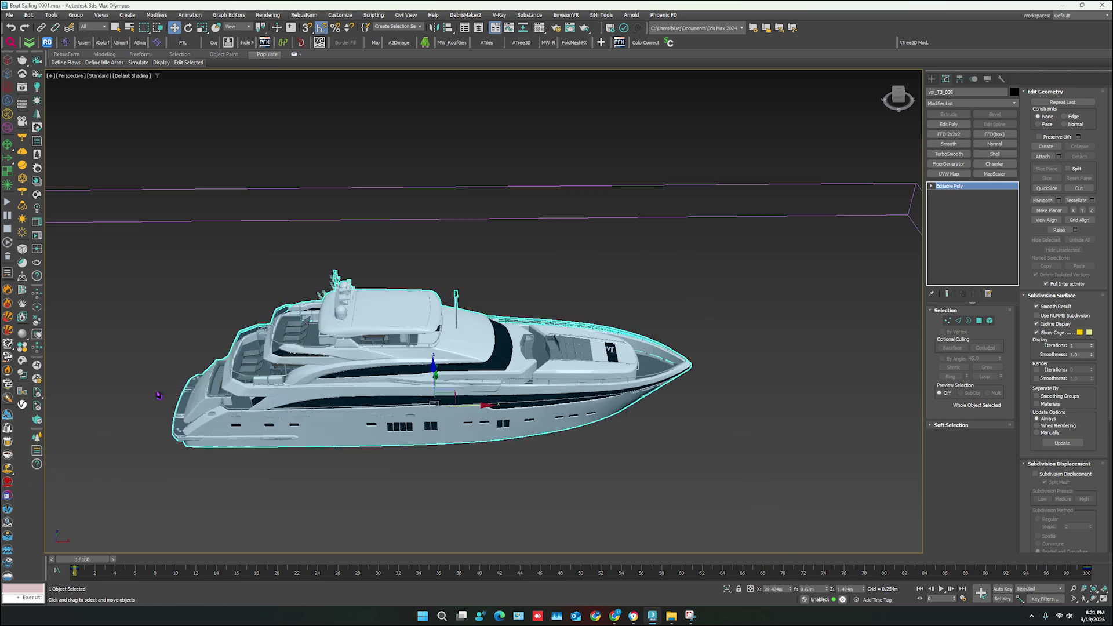
{"action": "scroll", "coordinate": [350, 382], "scroll_direction": "down", "scroll_amount": 5}
{"action": "middle_click_drag", "start_coordinate": [353, 380], "coordinate": [468, 309], "text": "alt"}
{"action": "scroll", "coordinate": [409, 473], "scroll_direction": "up", "scroll_amount": 4}
{"action": "left_click", "coordinate": [410, 474]}
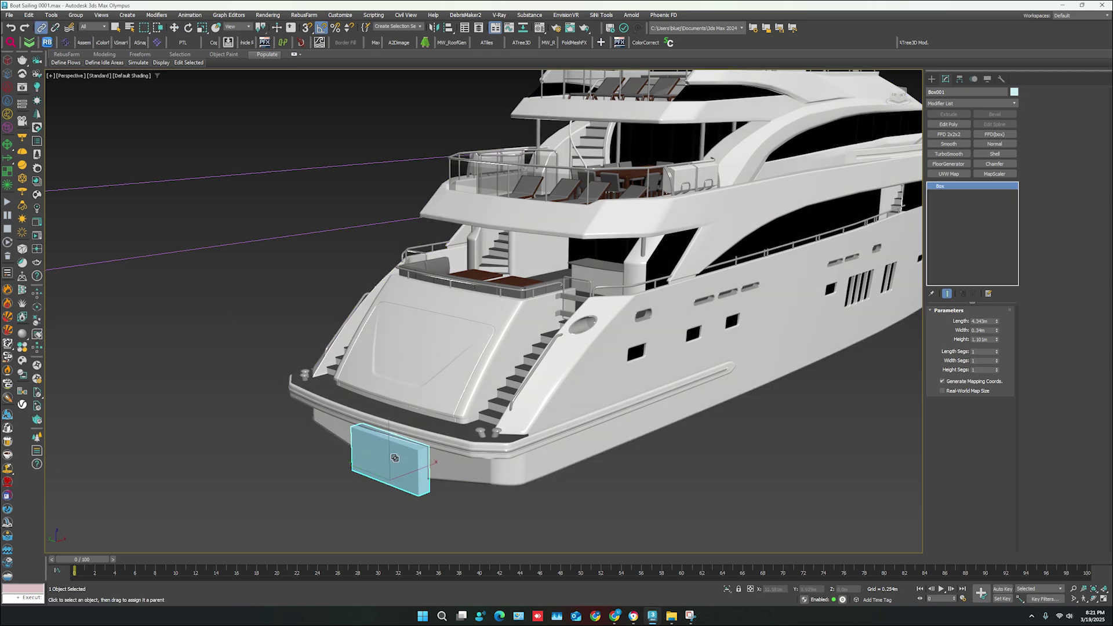
{"action": "left_click_drag", "start_coordinate": [399, 462], "coordinate": [464, 492]}
{"action": "left_click", "coordinate": [175, 28]}
Step: Test-move the yacht, cancel the move and scrub the animation to check that the linked stern box follows
{"action": "scroll", "coordinate": [243, 263], "scroll_direction": "down", "scroll_amount": 6}
{"action": "left_click", "coordinate": [414, 263]}
{"action": "middle_click_drag", "start_coordinate": [414, 264], "coordinate": [461, 264], "text": "alt"}
{"action": "left_click_drag", "start_coordinate": [462, 264], "coordinate": [497, 258]}
{"action": "right_click", "coordinate": [496, 258]}
{"action": "middle_click_drag", "start_coordinate": [487, 299], "coordinate": [238, 375], "text": "alt"}
{"action": "scroll", "coordinate": [415, 324], "scroll_direction": "down", "scroll_amount": 5}
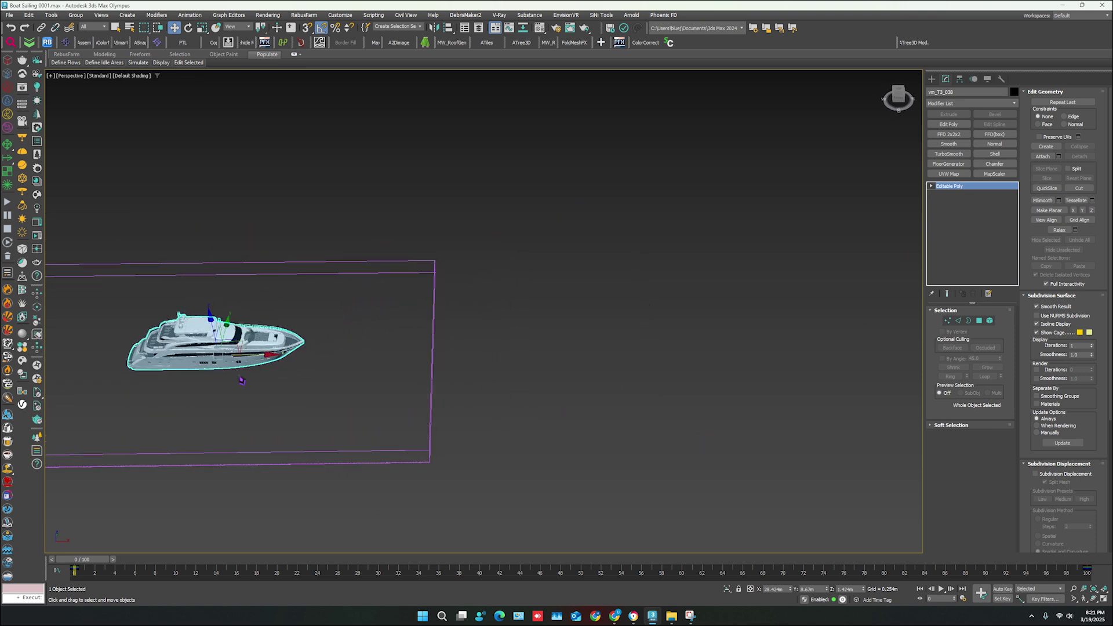
{"action": "left_click_drag", "start_coordinate": [75, 563], "coordinate": [74, 441]}
{"action": "middle_click_drag", "start_coordinate": [360, 363], "coordinate": [358, 365], "text": "alt"}
{"action": "left_click", "coordinate": [342, 399]}
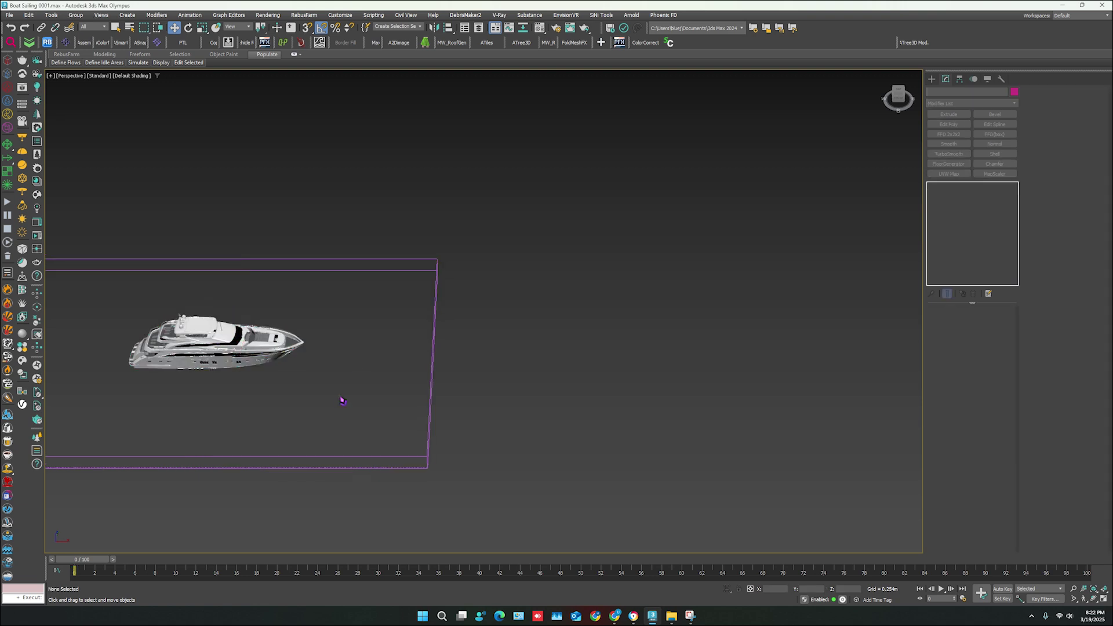
Step: Select the Phoenix liquid simulator and start its simulation
{"action": "left_click", "coordinate": [441, 410]}
{"action": "left_click", "coordinate": [940, 312]}
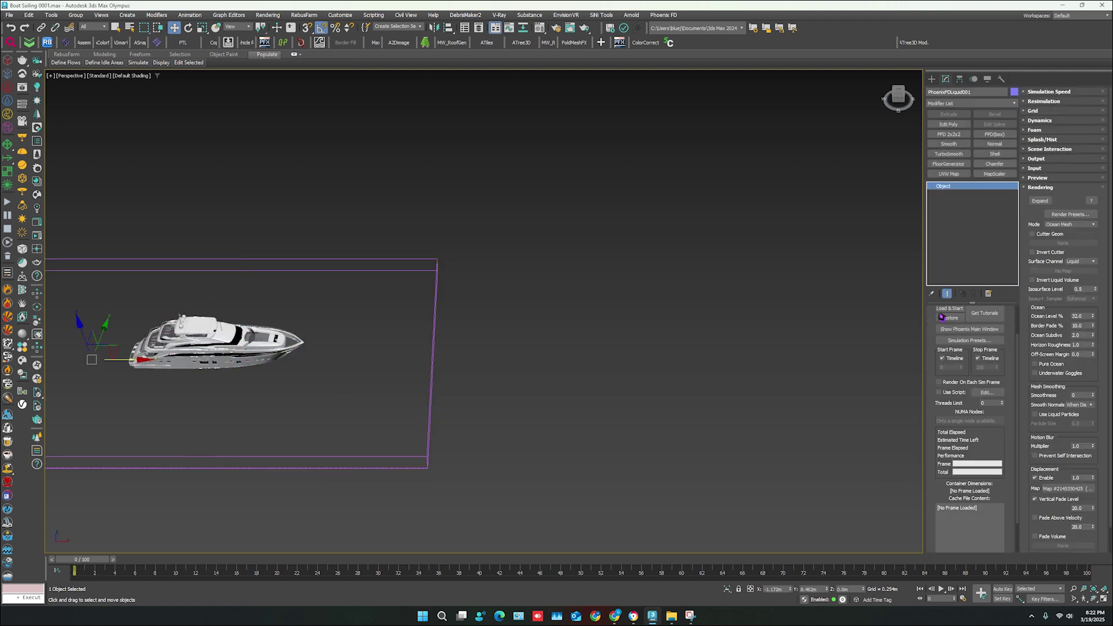
{"action": "left_click_drag", "start_coordinate": [924, 354], "coordinate": [927, 384]}
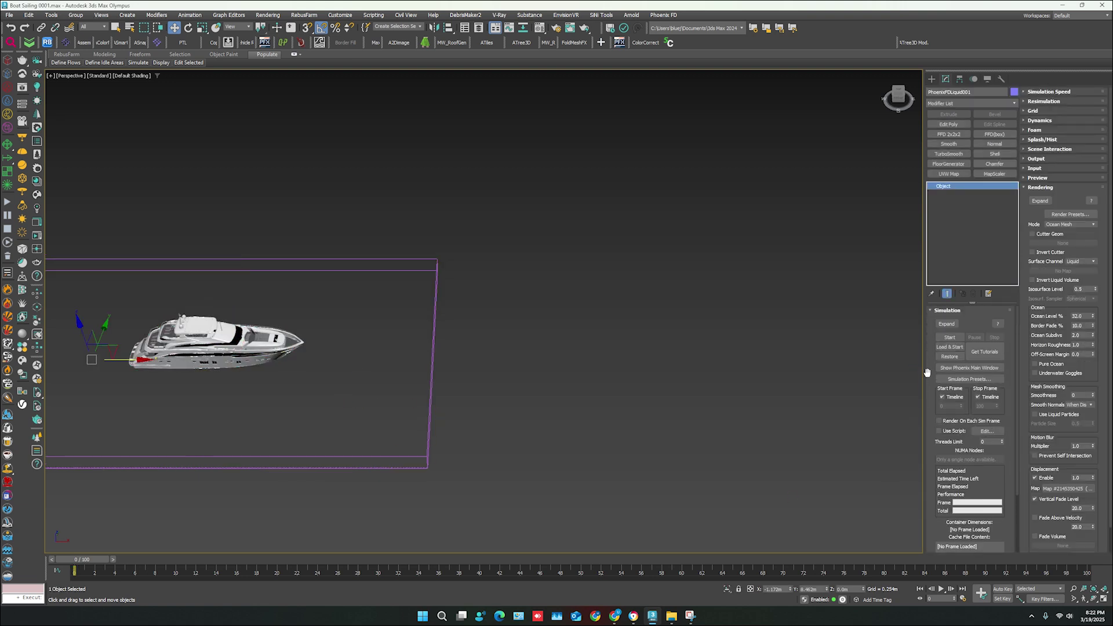
{"action": "left_click", "coordinate": [948, 339]}
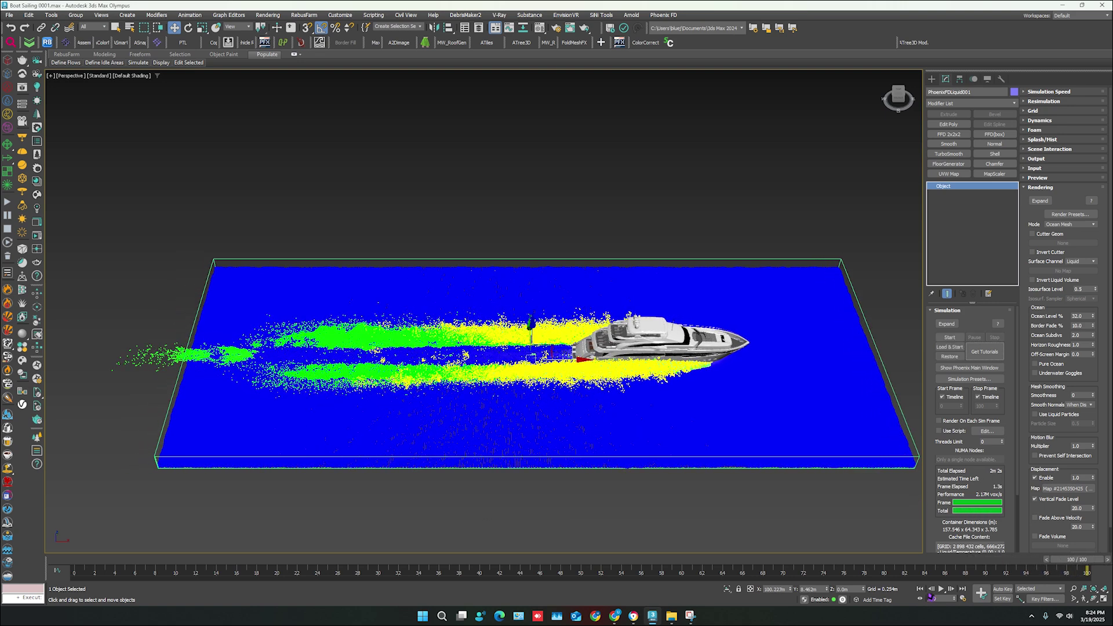
Step: Play back the simulated animation and go to frame 84
{"action": "left_click", "coordinate": [942, 589]}
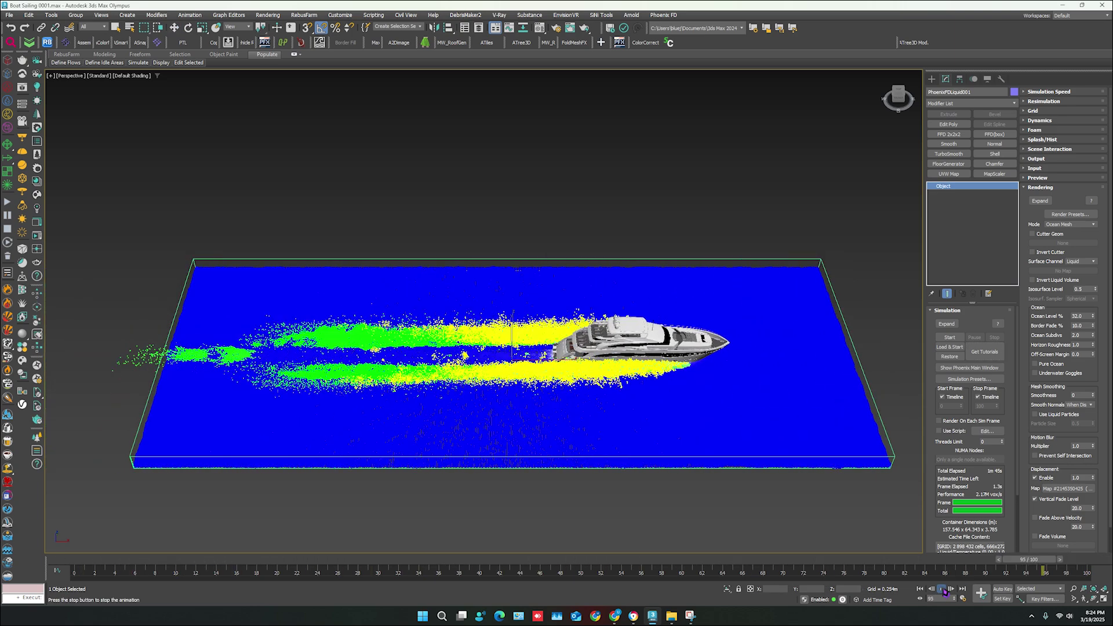
{"action": "left_click", "coordinate": [942, 589]}
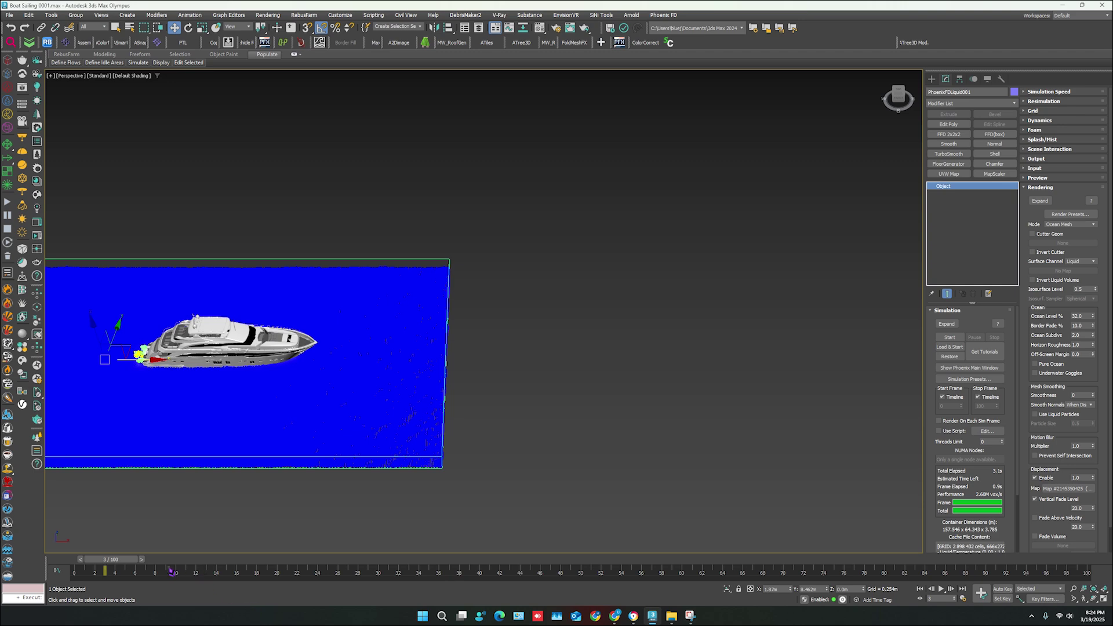
{"action": "left_click_drag", "start_coordinate": [104, 558], "coordinate": [930, 567]}
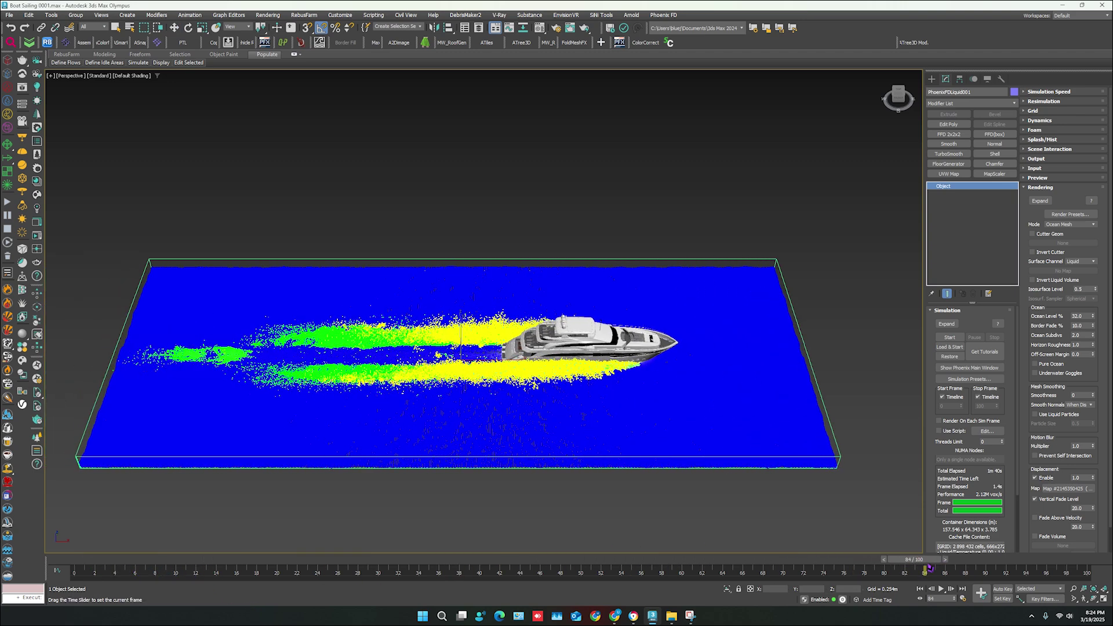
{"action": "key", "text": "w"}
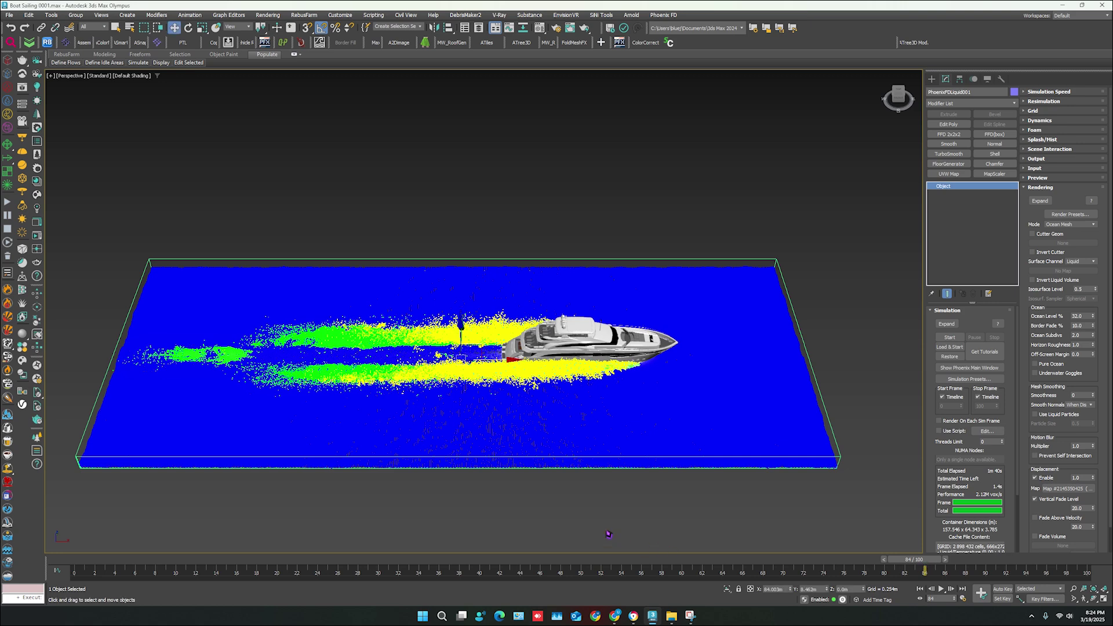
Step: Start a Corona interactive render of the perspective view and dismiss the error log
{"action": "left_click", "coordinate": [42, 236]}
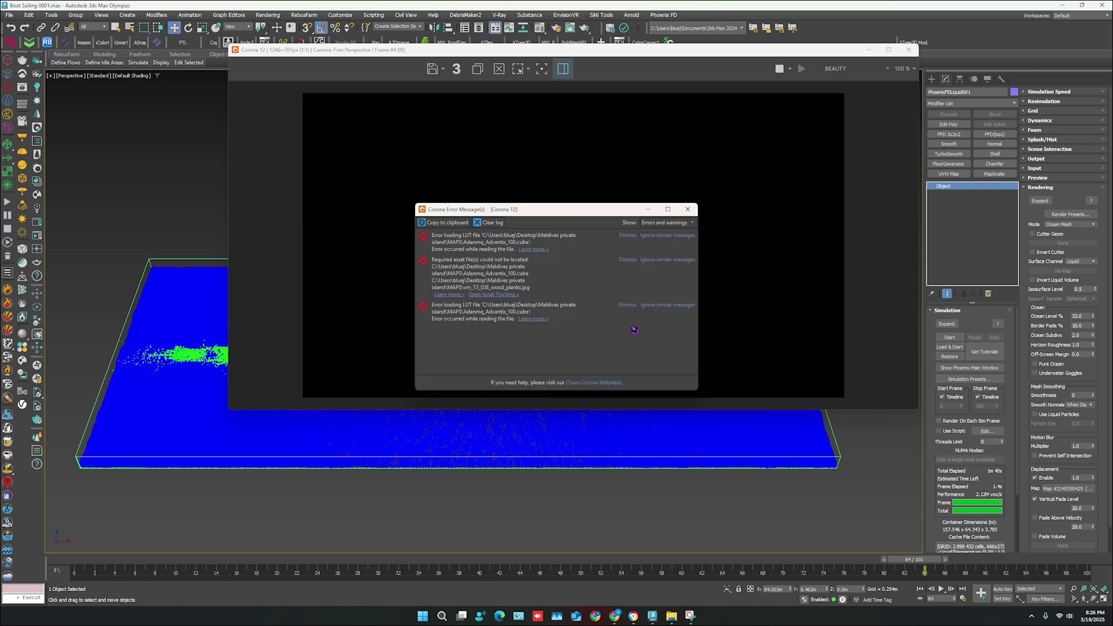
{"action": "left_click", "coordinate": [668, 235]}
{"action": "left_click", "coordinate": [668, 235]}
{"action": "left_click", "coordinate": [687, 209]}
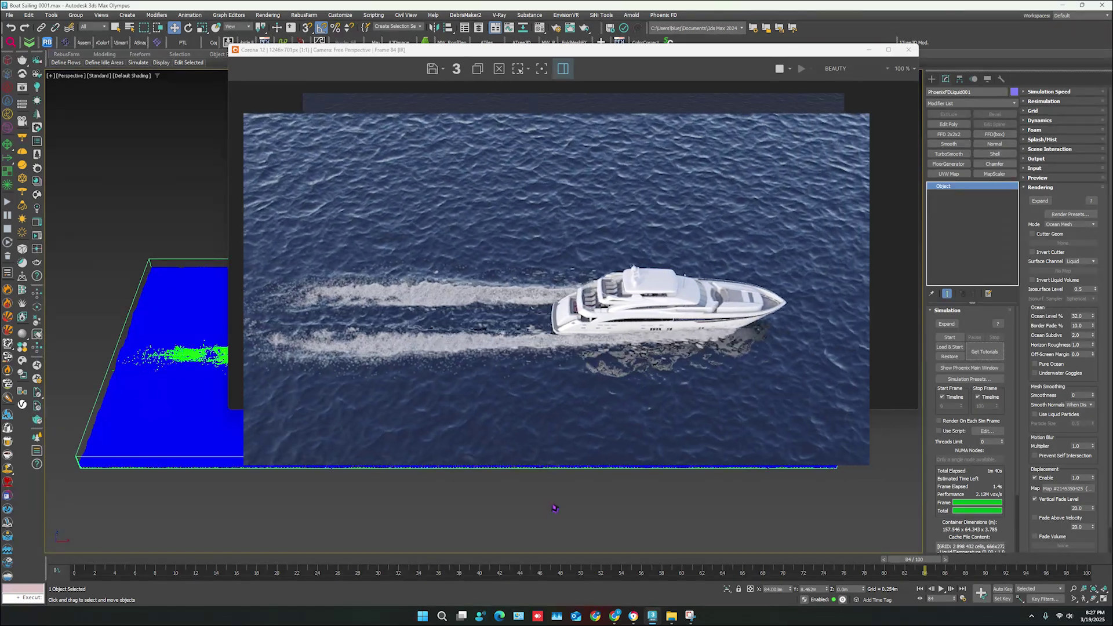
Step: Examine the rendered yacht, wake foam and splashes up close and in the full frame
{"action": "mouse_move", "coordinate": [633, 616]}
{"action": "scroll", "coordinate": [573, 273], "scroll_direction": "up", "scroll_amount": 2}
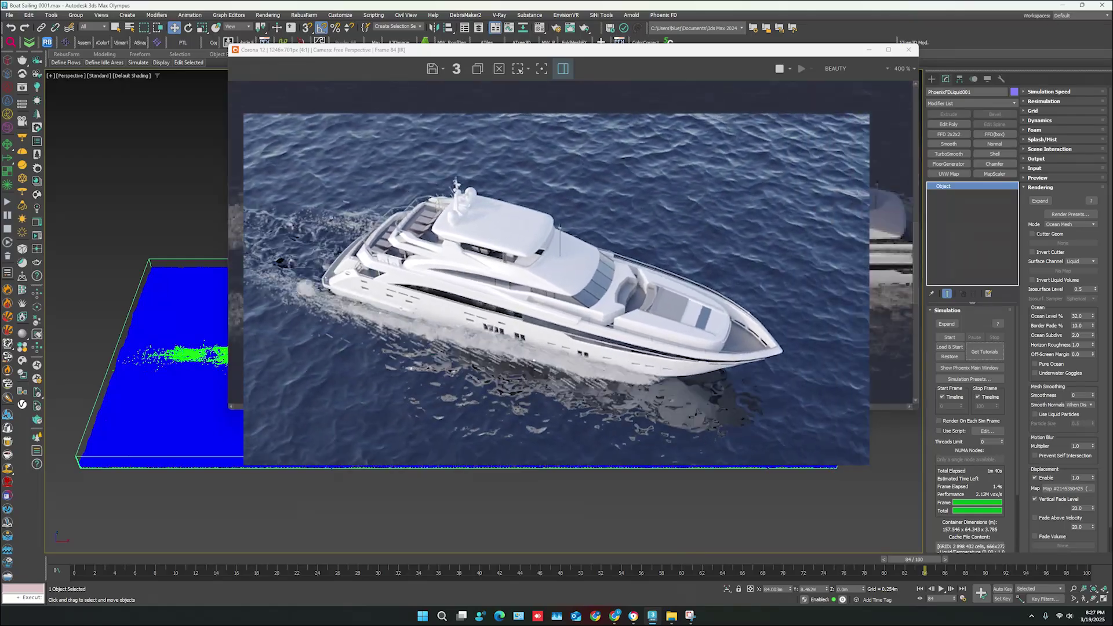
{"action": "scroll", "coordinate": [573, 273], "scroll_direction": "down", "scroll_amount": 1}
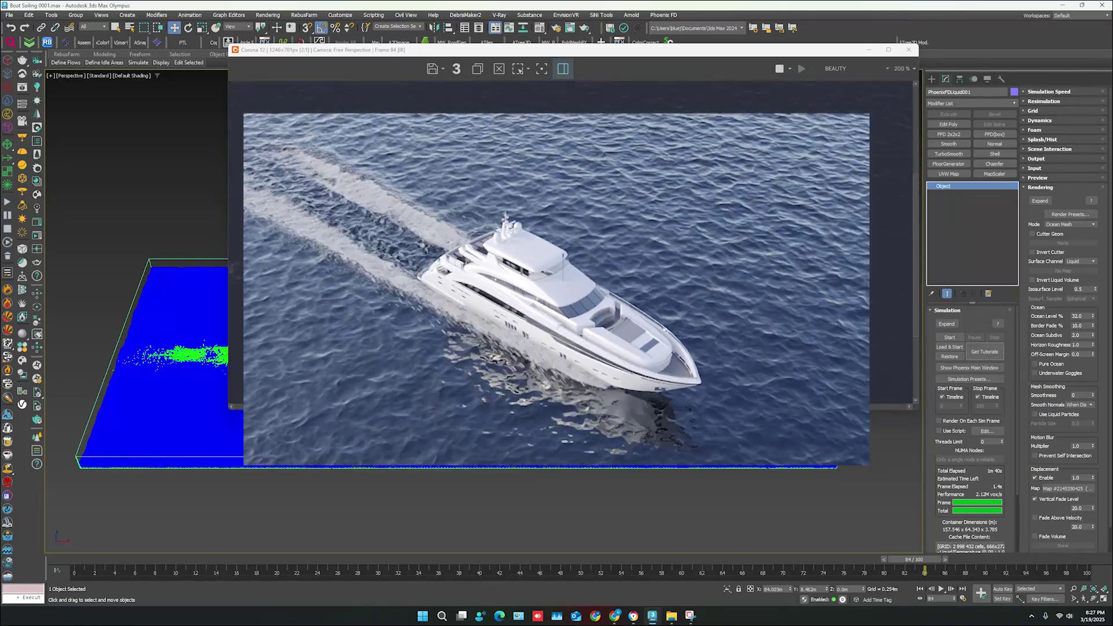
{"action": "scroll", "coordinate": [562, 280], "scroll_direction": "down", "scroll_amount": 1}
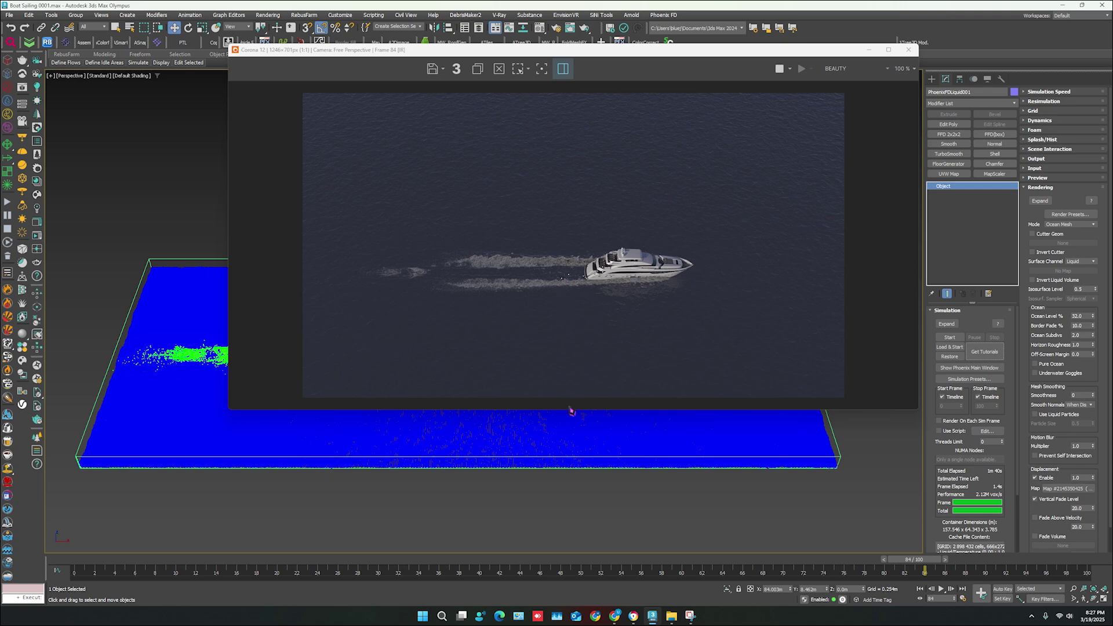
Step: Inspect the hull, surrounding ocean surface and twin foam trails in the interactive render, from a yacht close-up out to the whole wake
{"action": "scroll", "coordinate": [562, 429], "scroll_direction": "up", "scroll_amount": 3}
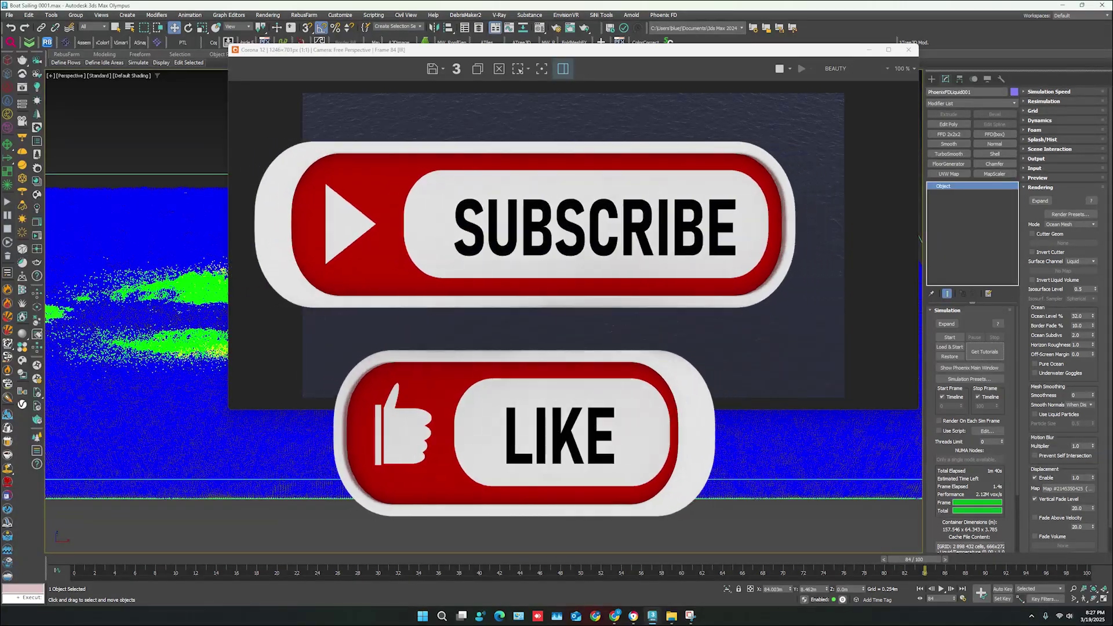
{"action": "scroll", "coordinate": [547, 514], "scroll_direction": "up", "scroll_amount": 4}
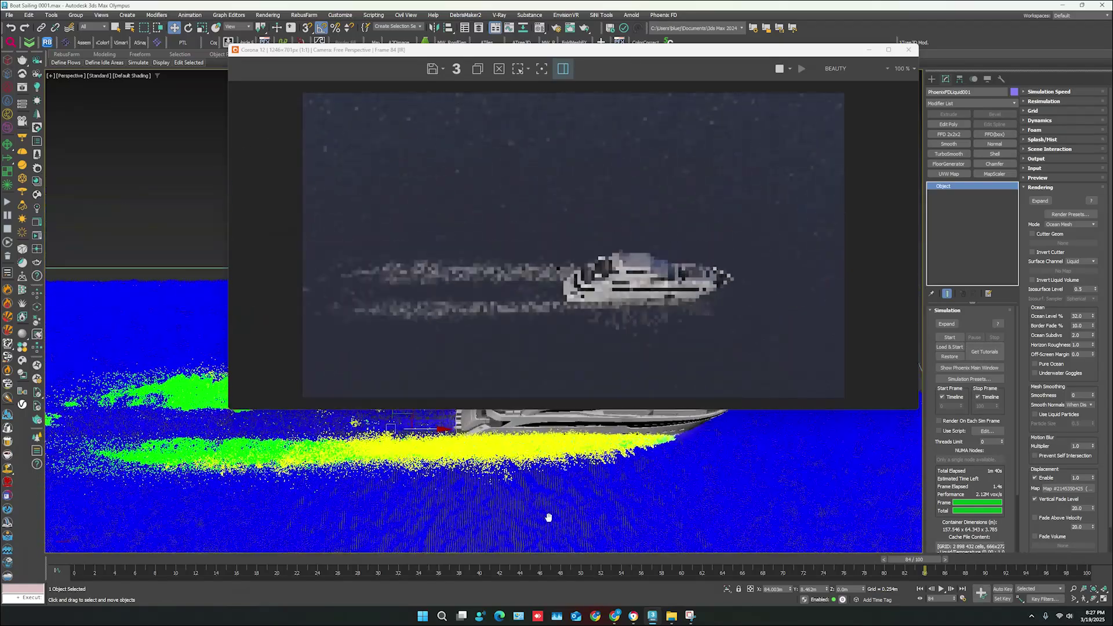
{"action": "scroll", "coordinate": [576, 491], "scroll_direction": "up", "scroll_amount": 3}
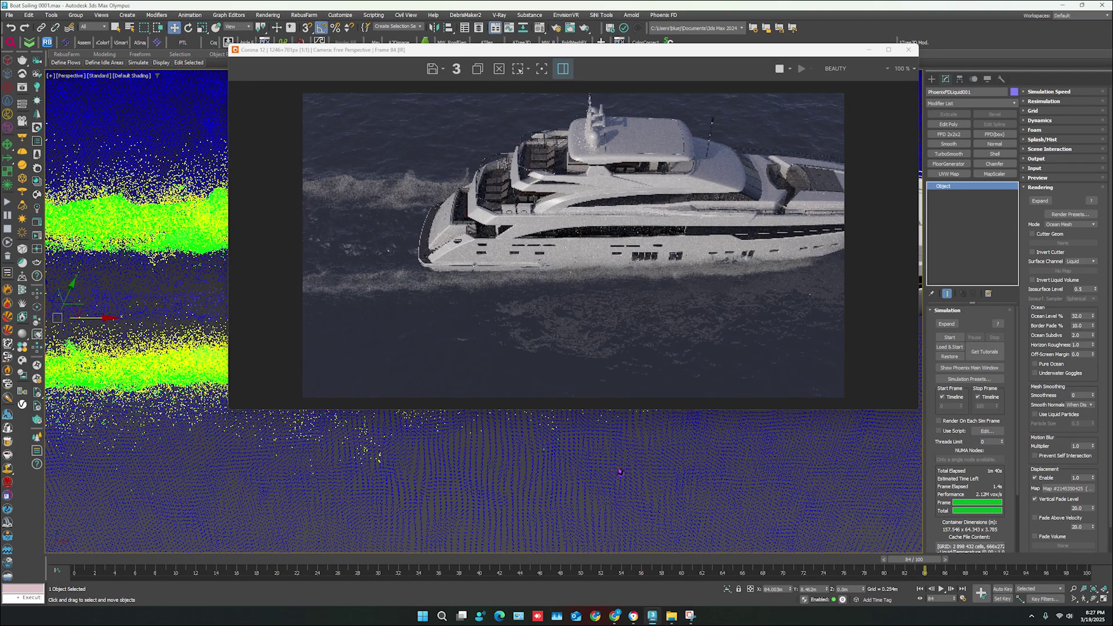
{"action": "middle_click_drag", "start_coordinate": [651, 470], "coordinate": [552, 530]}
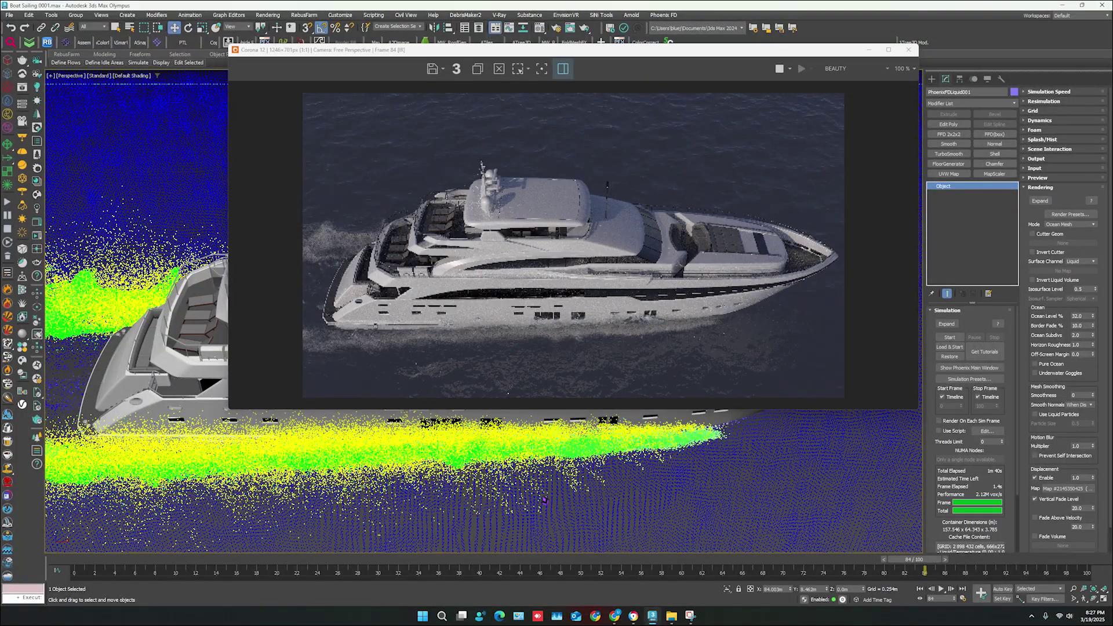
{"action": "scroll", "coordinate": [573, 494], "scroll_direction": "down", "scroll_amount": 3}
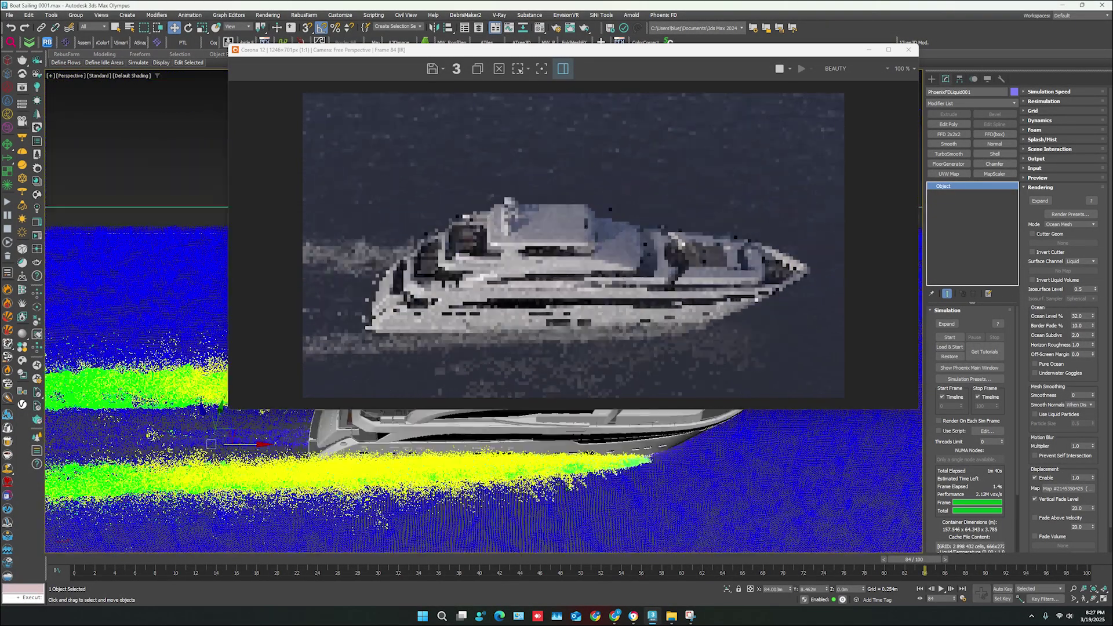
{"action": "middle_click_drag", "start_coordinate": [563, 502], "coordinate": [585, 449]}
{"action": "scroll", "coordinate": [584, 449], "scroll_direction": "down", "scroll_amount": 4}
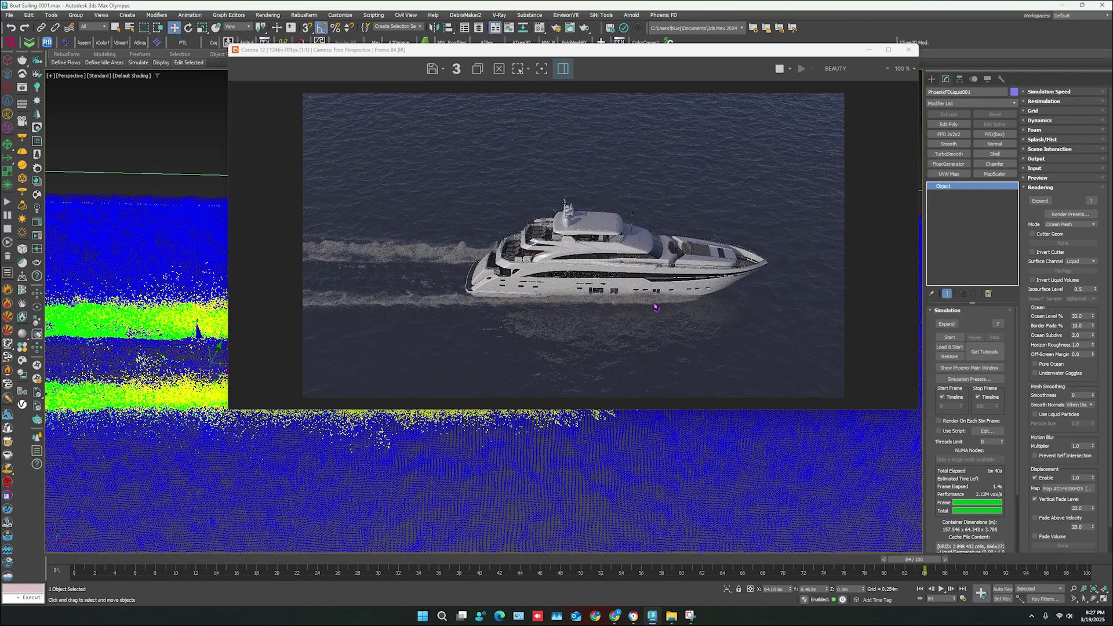
{"action": "scroll", "coordinate": [667, 303], "scroll_direction": "up", "scroll_amount": 1}
{"action": "scroll", "coordinate": [659, 309], "scroll_direction": "down", "scroll_amount": 1}
{"action": "scroll", "coordinate": [570, 465], "scroll_direction": "down", "scroll_amount": 3}
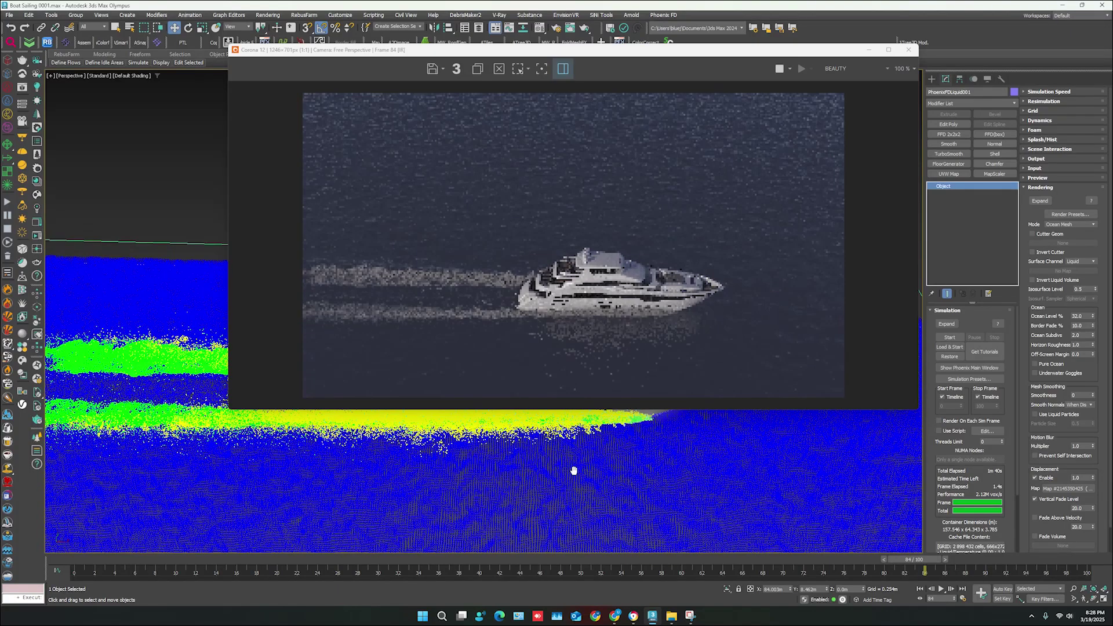
{"action": "middle_click_drag", "start_coordinate": [574, 467], "coordinate": [674, 466]}
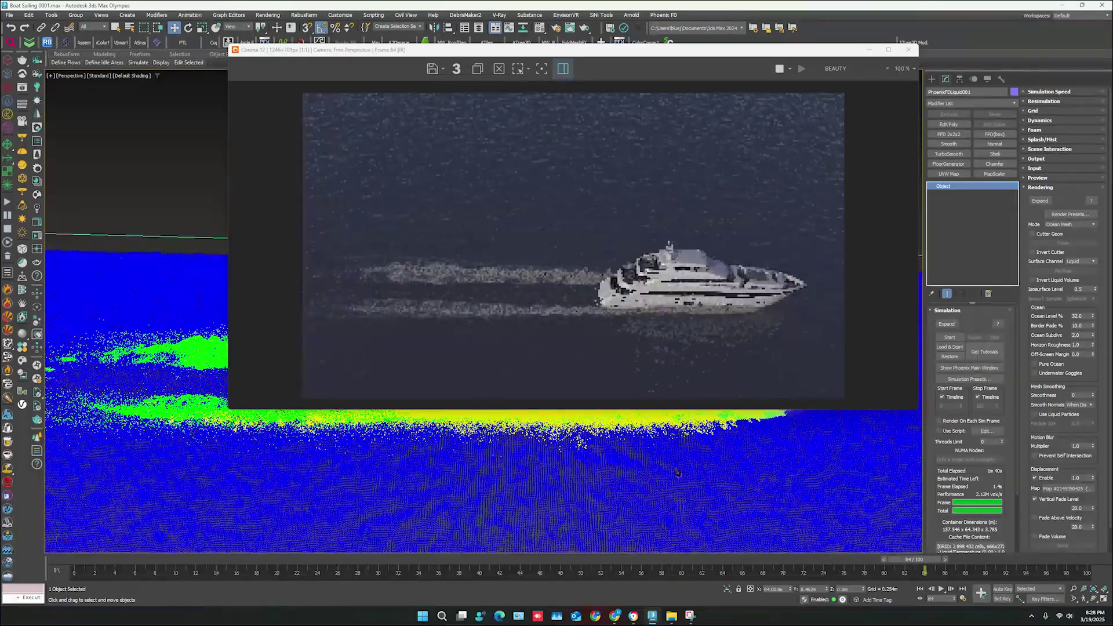
{"action": "scroll", "coordinate": [676, 472], "scroll_direction": "down", "scroll_amount": 3}
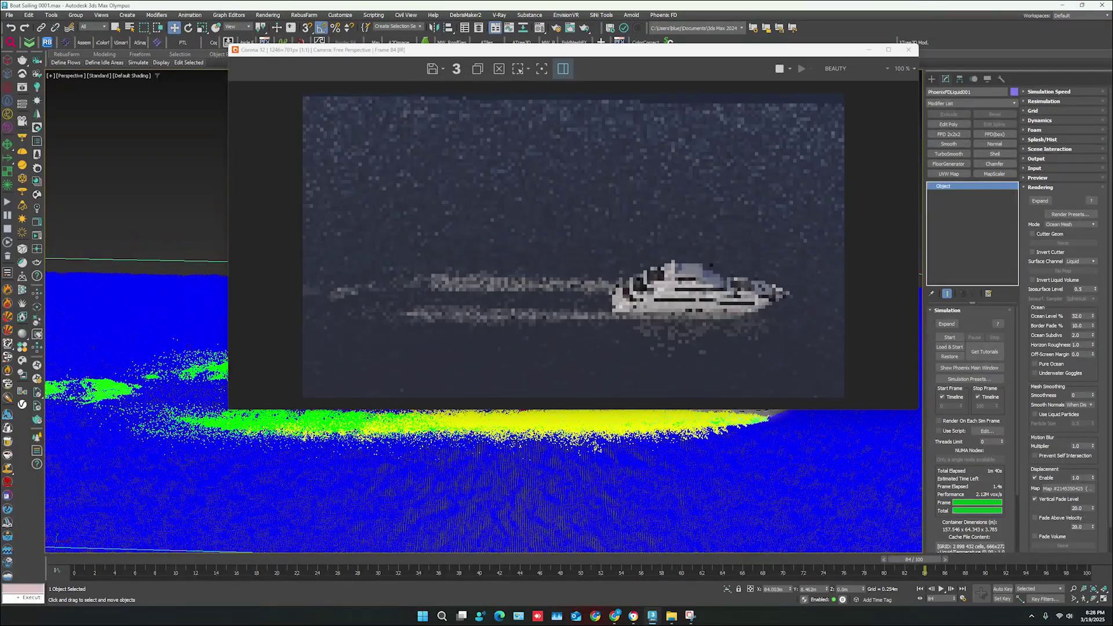
{"action": "middle_click_drag", "start_coordinate": [677, 472], "coordinate": [676, 485], "text": "alt"}
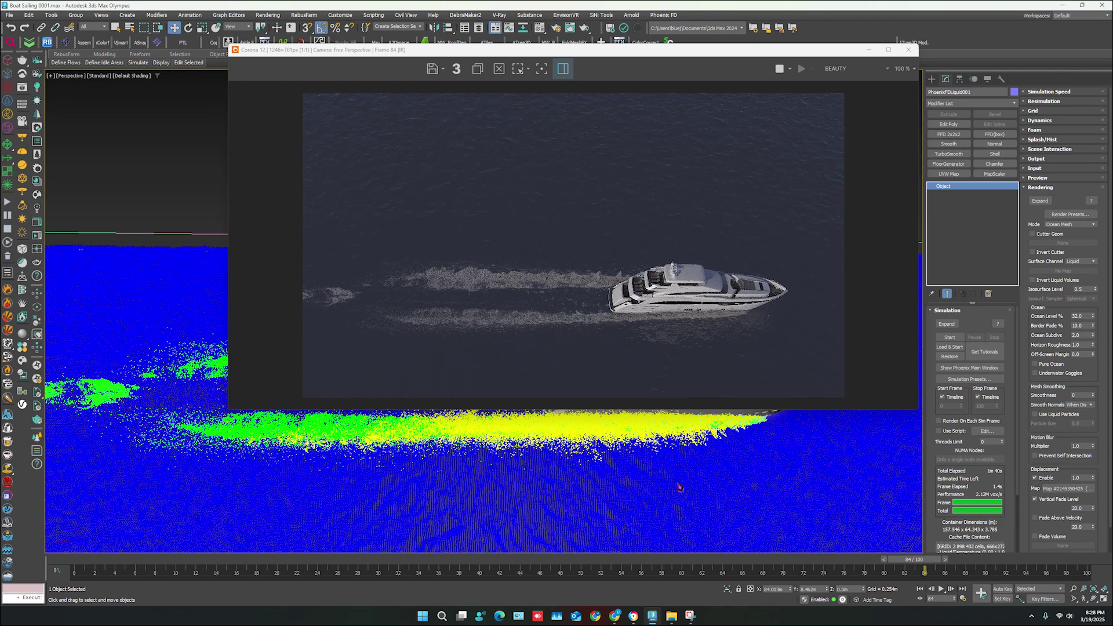
{"action": "scroll", "coordinate": [677, 464], "scroll_direction": "up", "scroll_amount": 2}
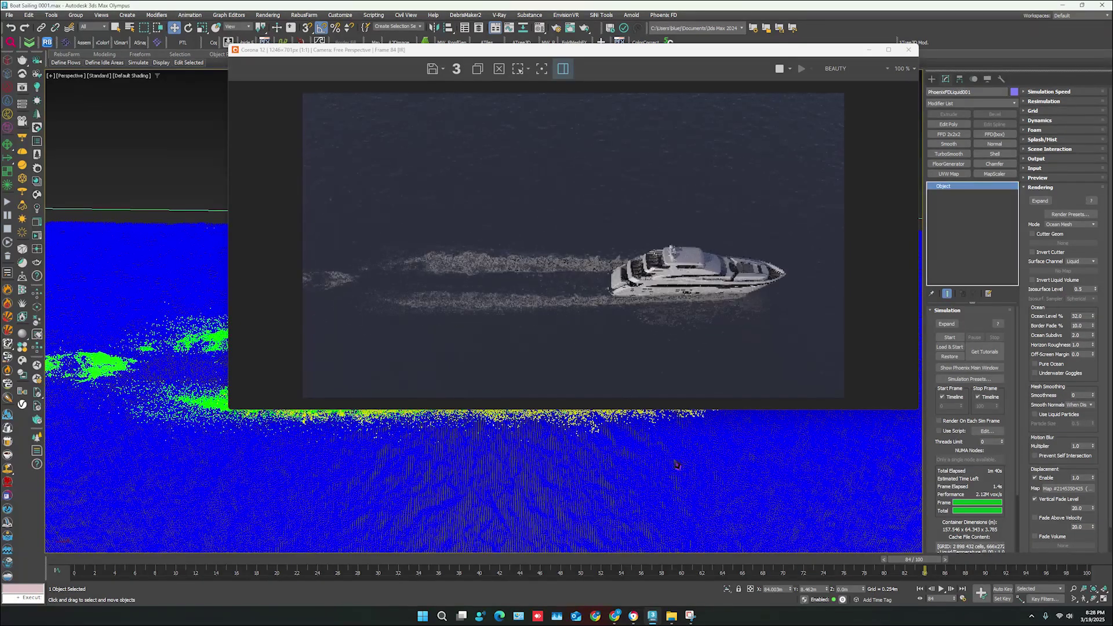